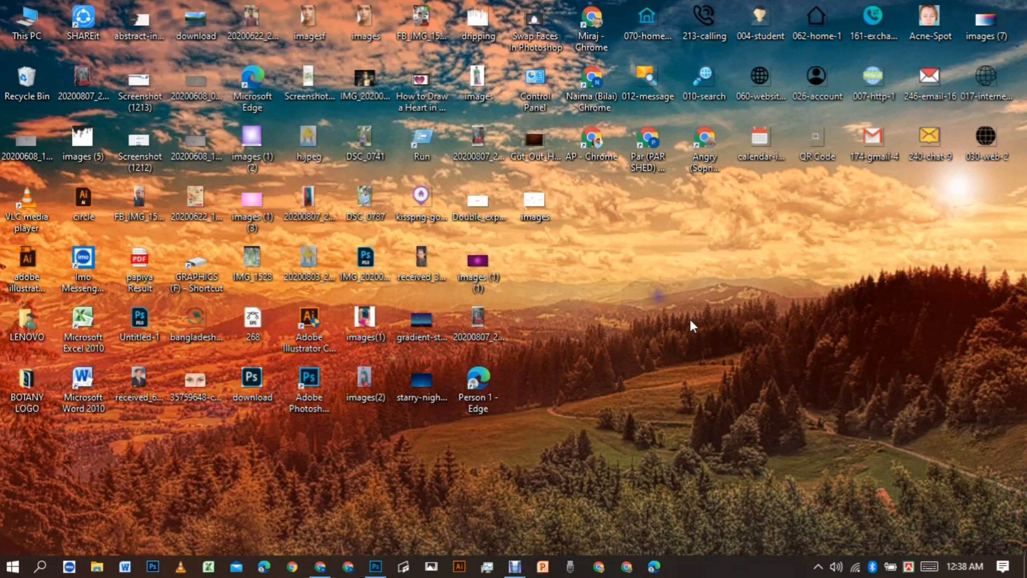
{"action": "right_click", "coordinate": [647, 289]}
{"action": "left_click", "coordinate": [707, 334]}
{"action": "right_click", "coordinate": [686, 299]}
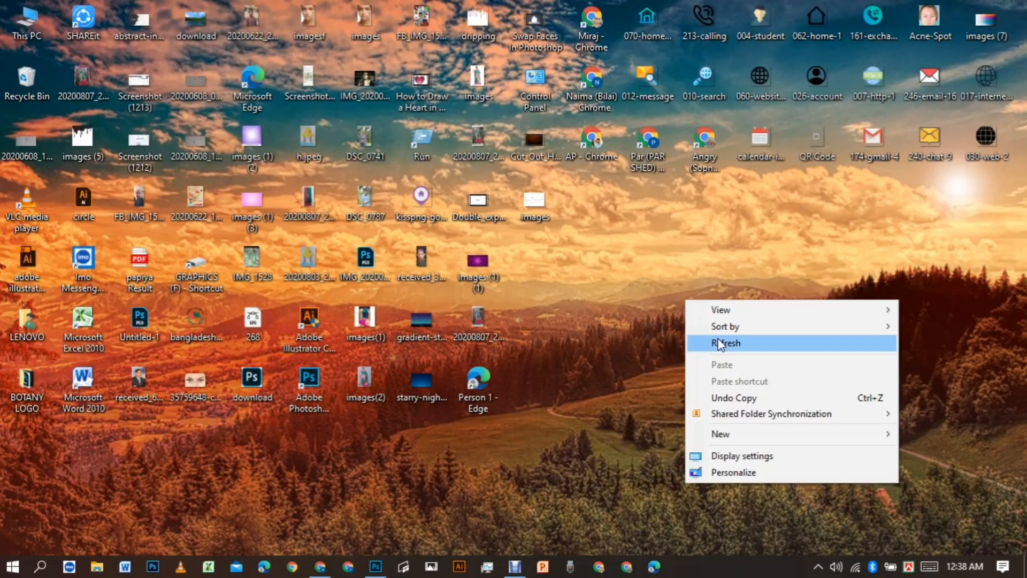
{"action": "left_click", "coordinate": [720, 344]}
{"action": "right_click", "coordinate": [648, 265]}
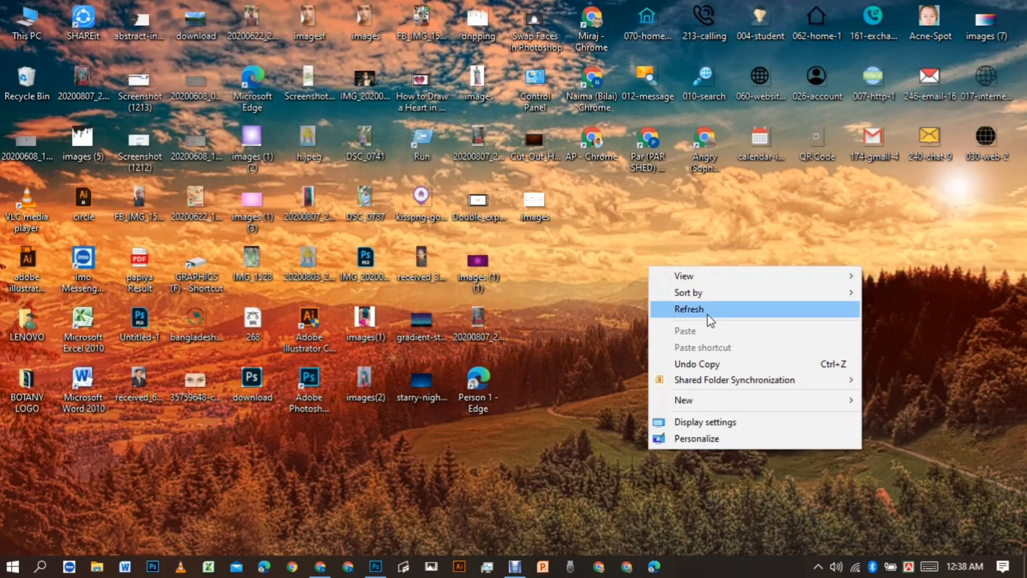
{"action": "left_click", "coordinate": [707, 313]}
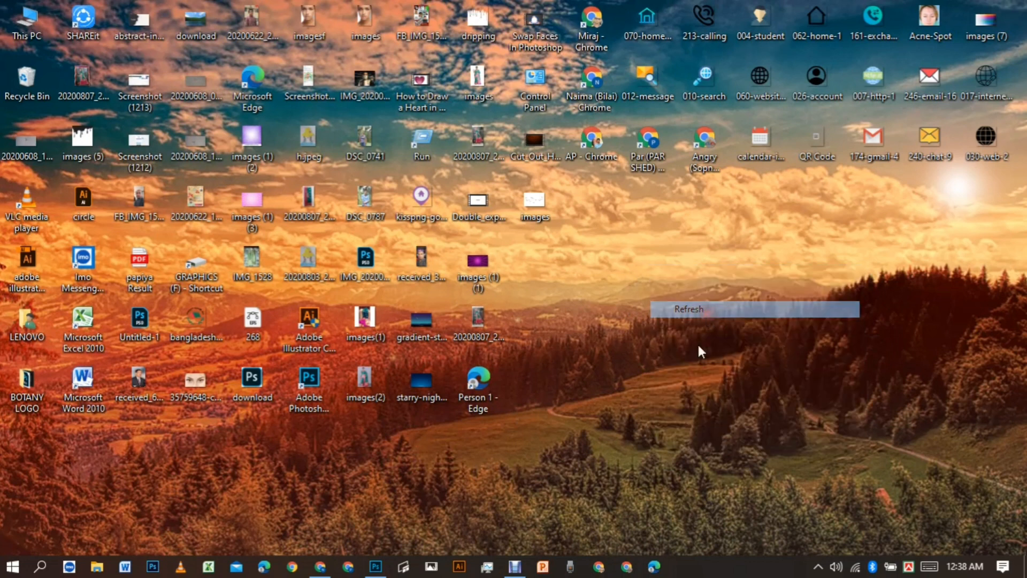
- Switch to Photoshop and create a new 1366 x 768 pixel RGB document at 72 pixels/inch with a white background
{"action": "mouse_move", "coordinate": [373, 573]}
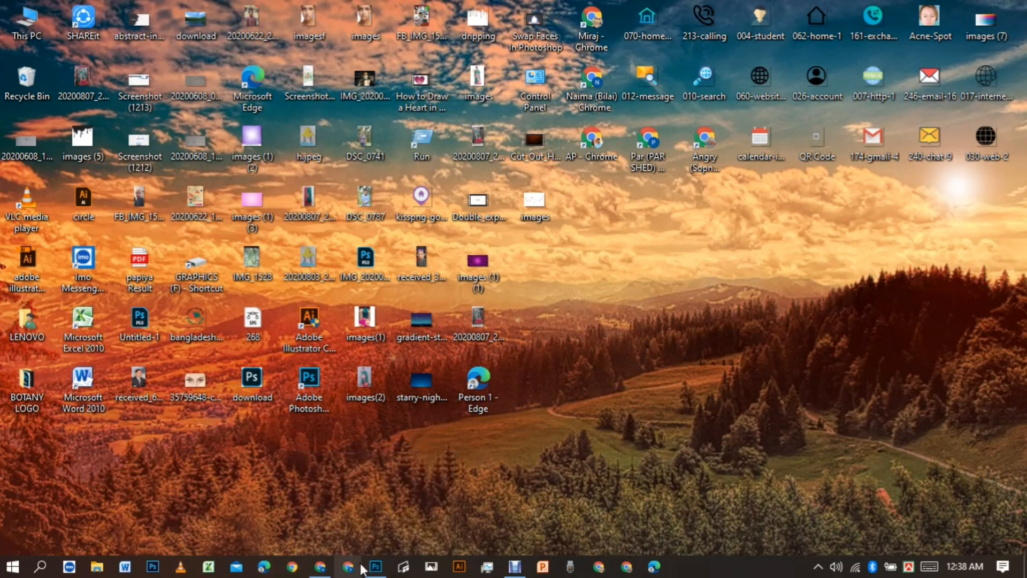
{"action": "left_click", "coordinate": [378, 570]}
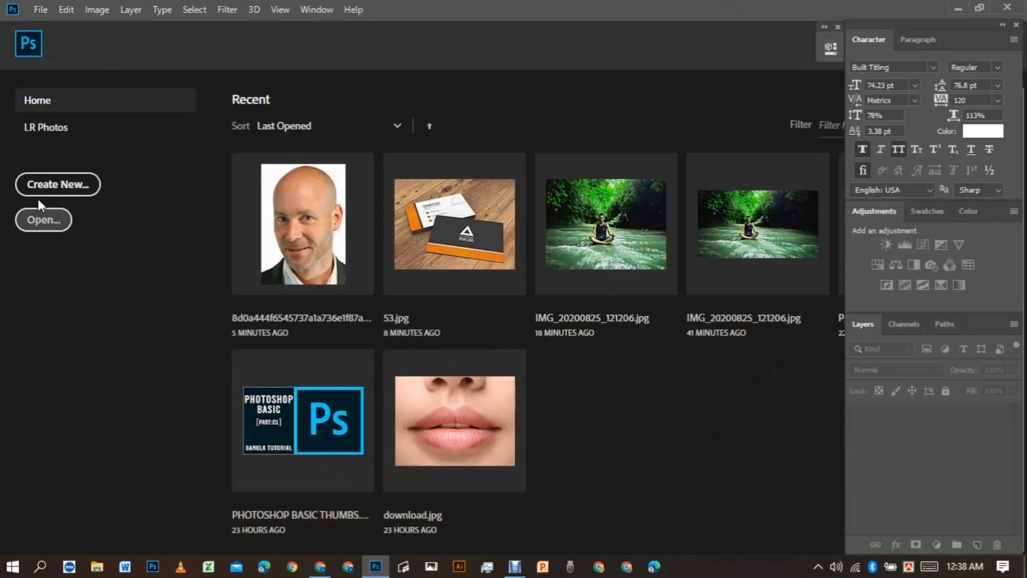
{"action": "left_click", "coordinate": [74, 192]}
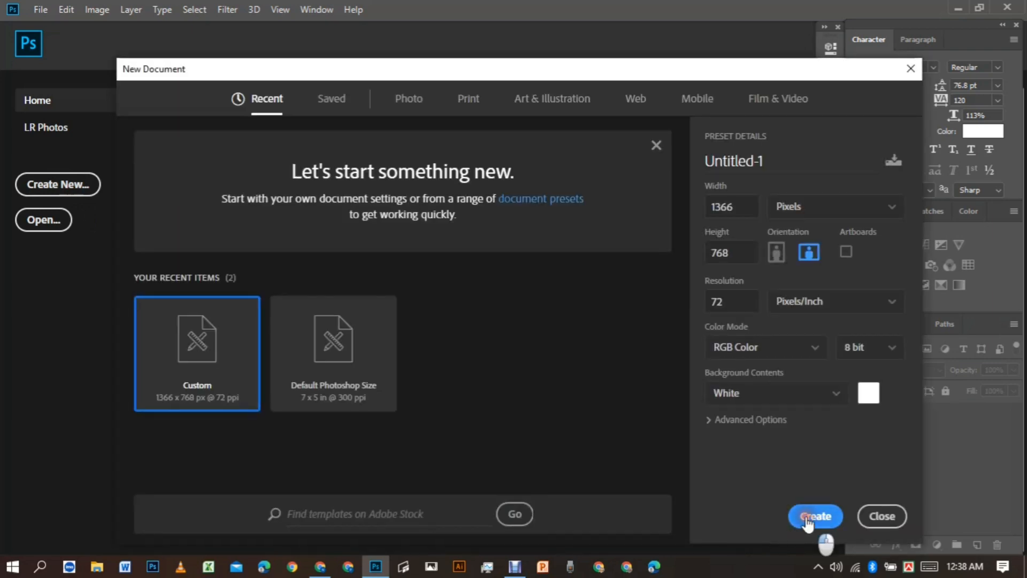
{"action": "left_click", "coordinate": [807, 520]}
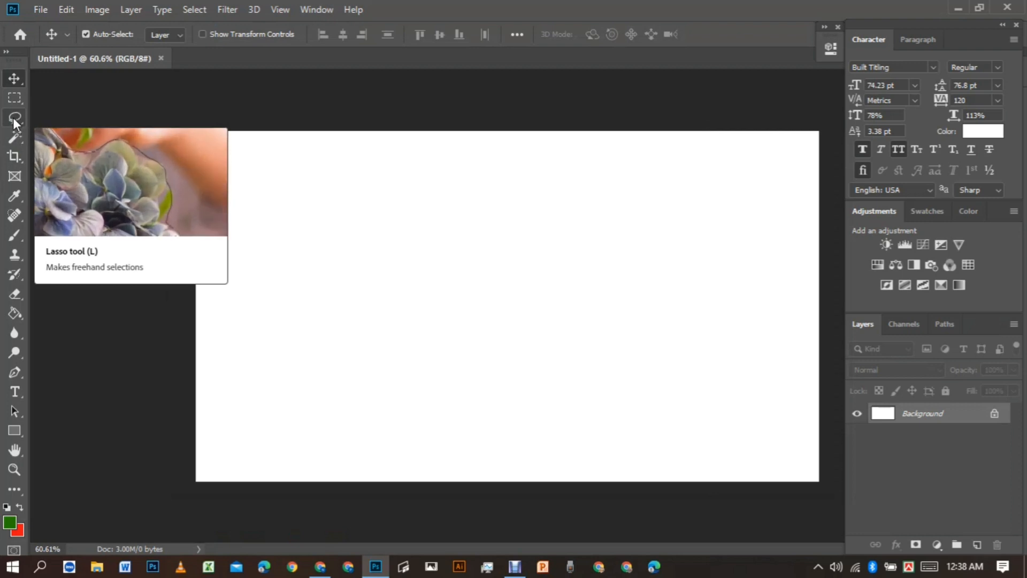
{"action": "left_click_drag", "start_coordinate": [13, 117], "coordinate": [43, 116]}
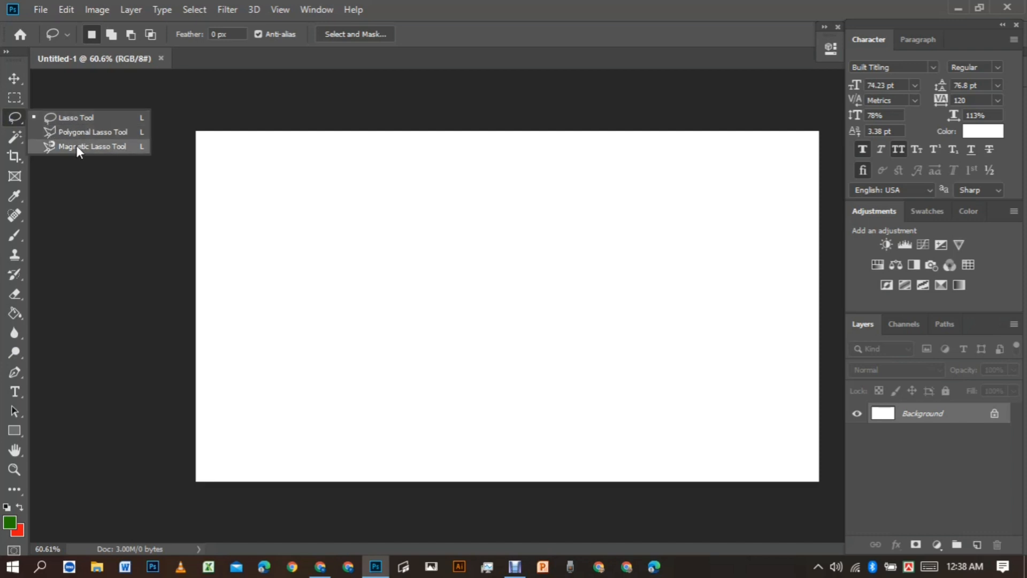
{"action": "left_click", "coordinate": [62, 176]}
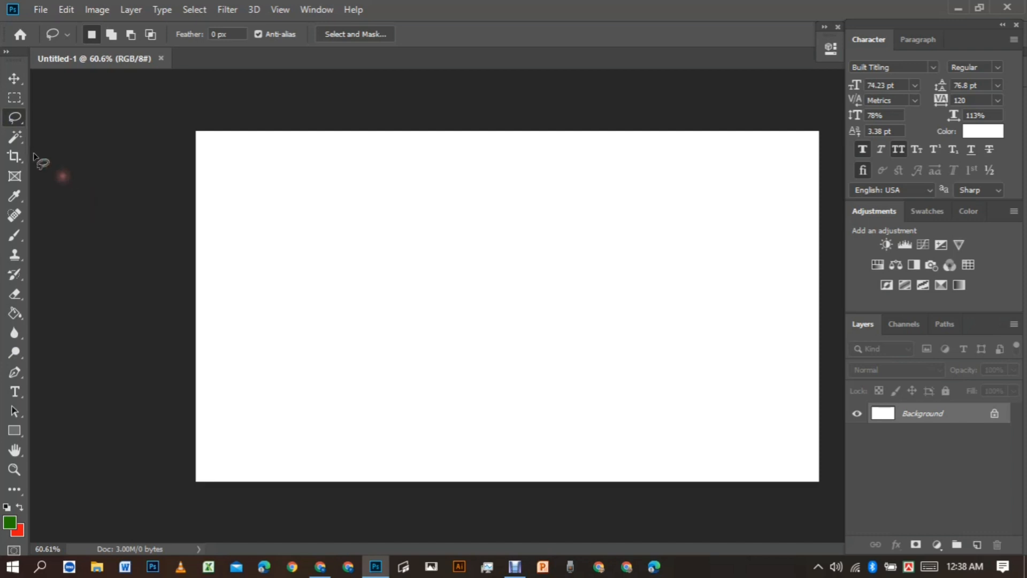
{"action": "left_click", "coordinate": [18, 139]}
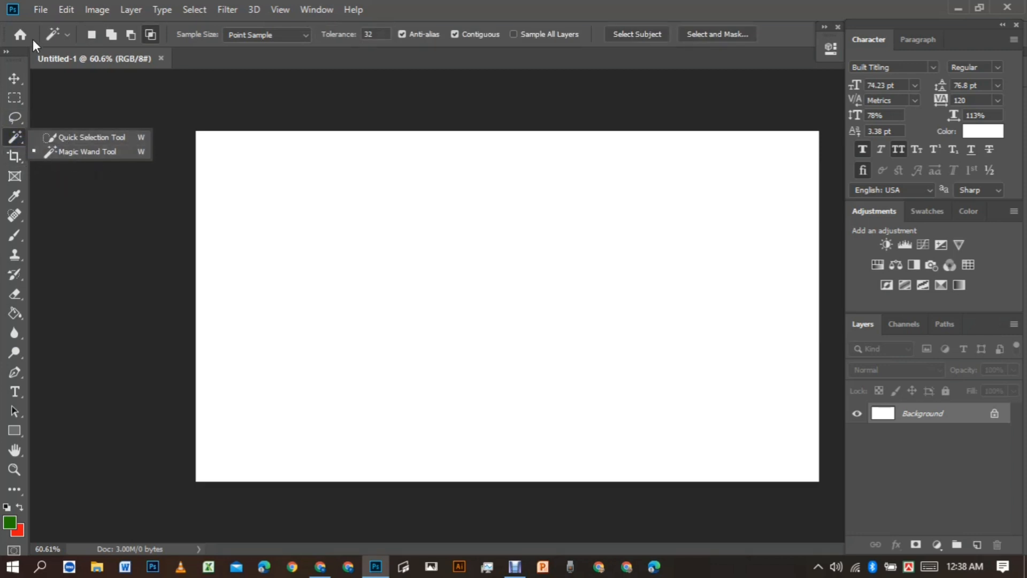
{"action": "key", "text": "v"}
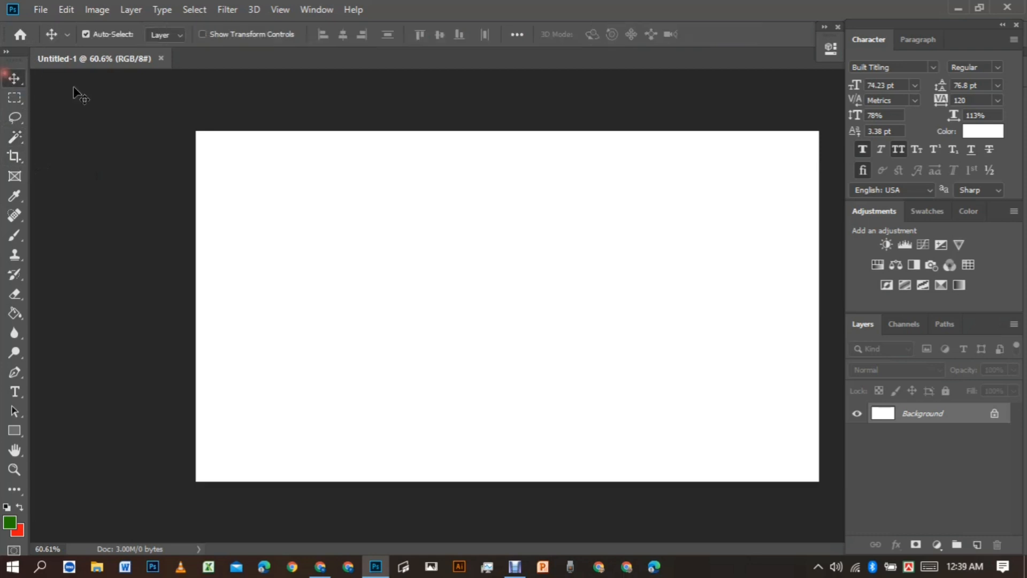
{"action": "left_click", "coordinate": [40, 10]}
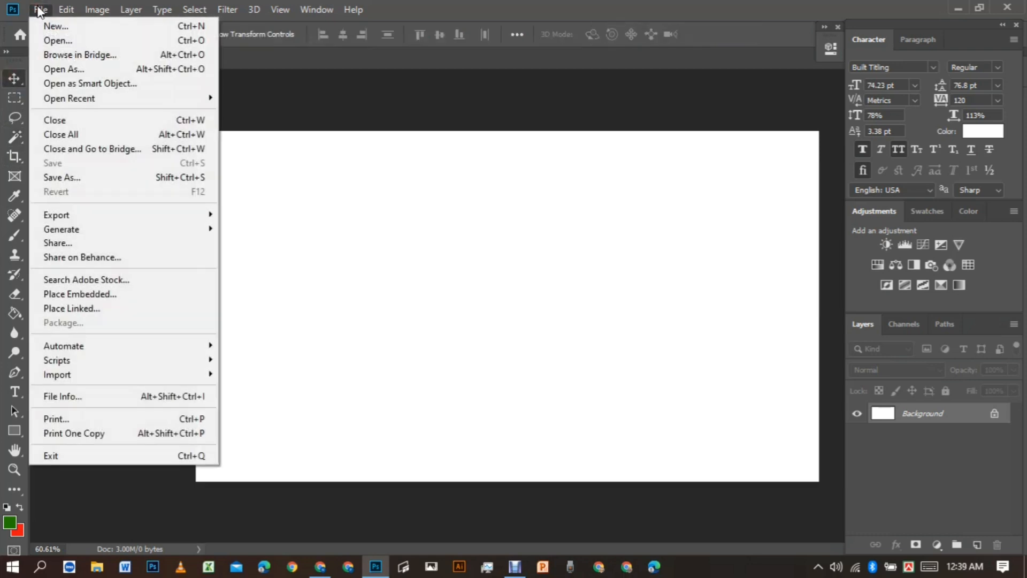
{"action": "left_click", "coordinate": [246, 82]}
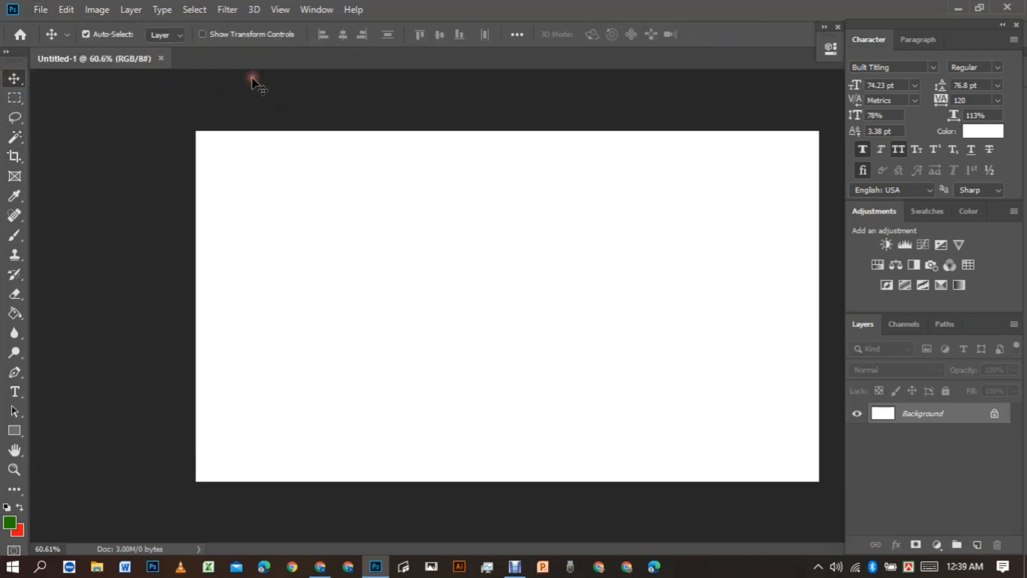
{"action": "left_click", "coordinate": [14, 135]}
- Choose the Lasso Tool and open the bald-men-styles-hair-and-beard-styles.jpg portrait from the GRAPHICS (F:) drive
{"action": "left_click", "coordinate": [14, 117]}
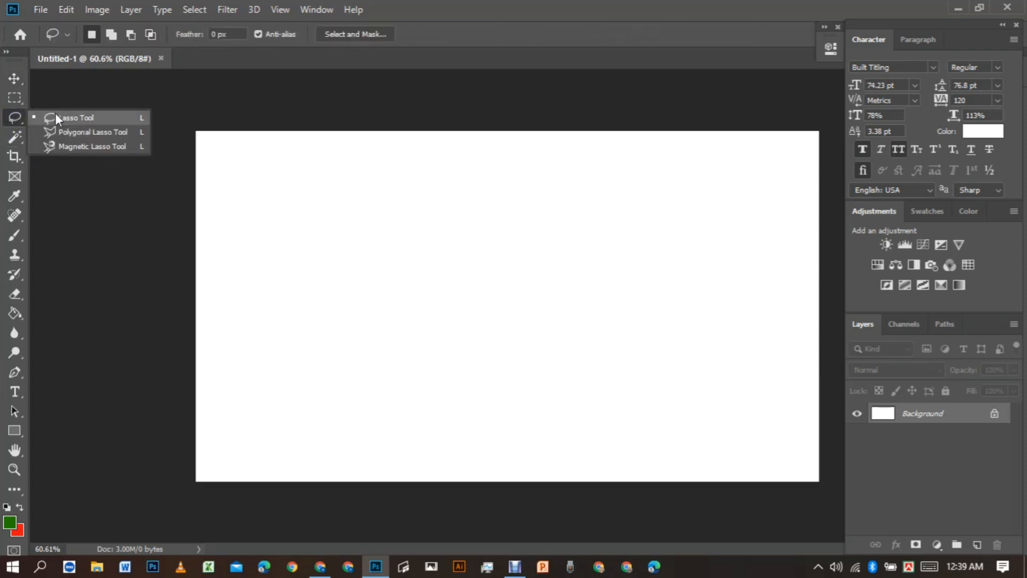
{"action": "left_click", "coordinate": [80, 117]}
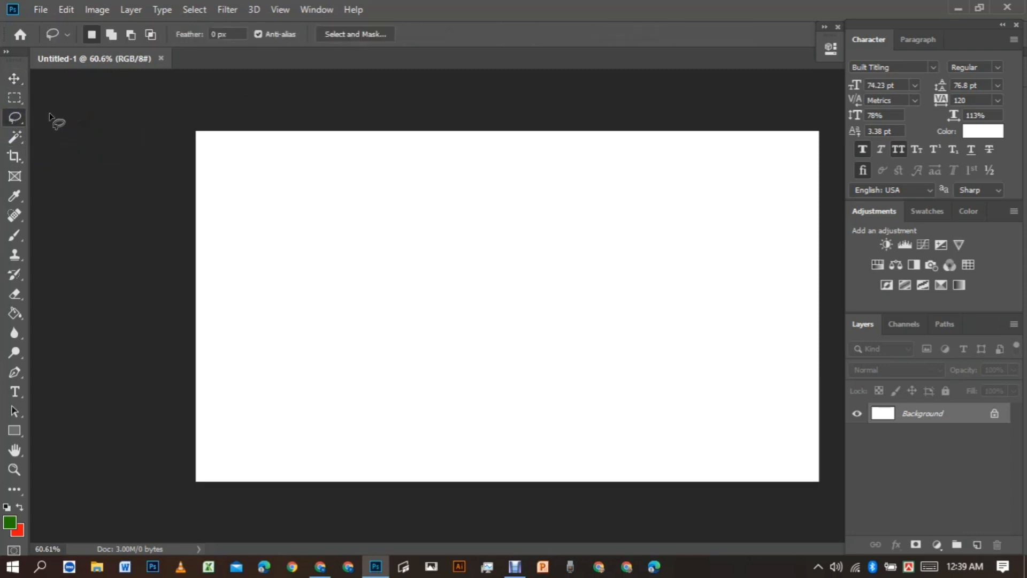
{"action": "left_click", "coordinate": [41, 10]}
{"action": "left_click", "coordinate": [59, 40]}
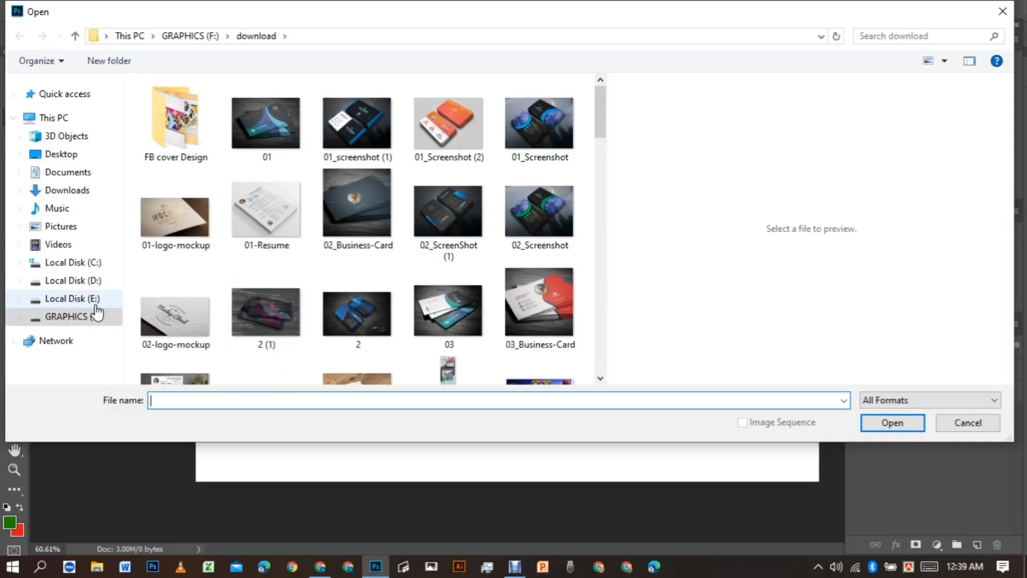
{"action": "left_click", "coordinate": [85, 320]}
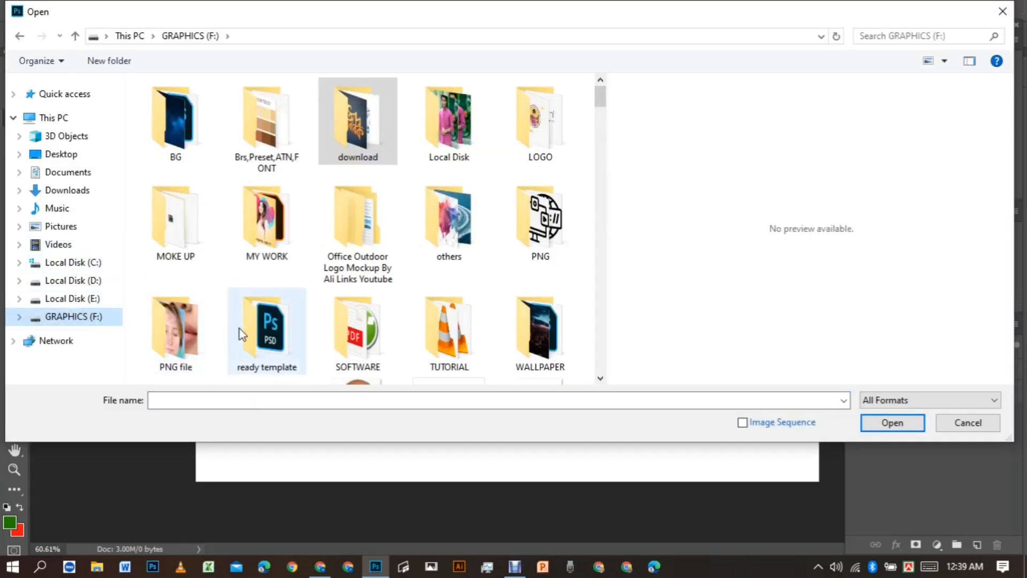
{"action": "scroll", "coordinate": [224, 358], "scroll_direction": "down", "scroll_amount": 5}
{"action": "scroll", "coordinate": [292, 310], "scroll_direction": "up", "scroll_amount": 2}
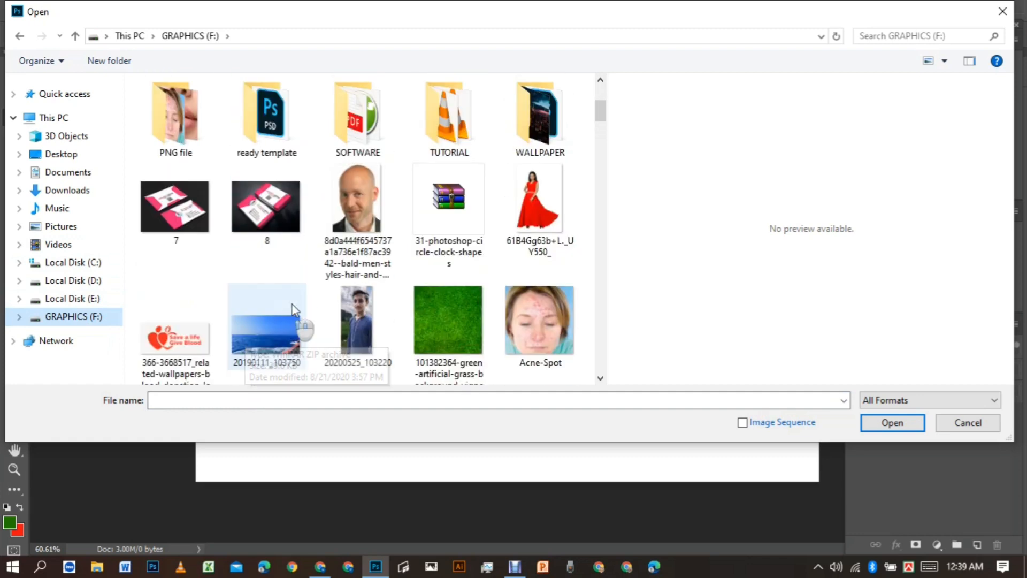
{"action": "double_click", "coordinate": [351, 204]}
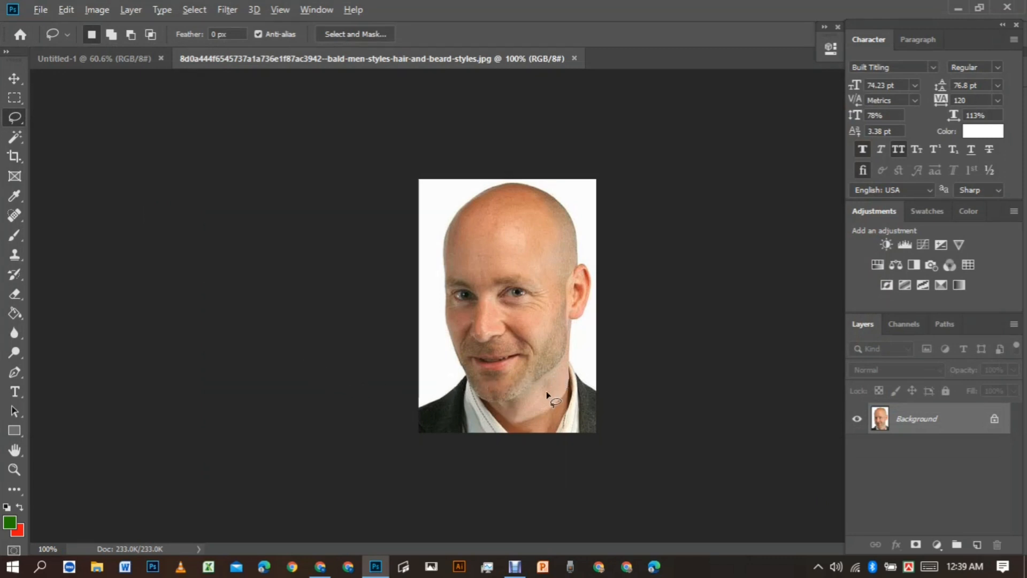
- Draw a freehand Lasso selection loosely around the man's head and shoulders, closing it along the photo's bottom edge
{"action": "scroll", "coordinate": [547, 394], "scroll_direction": "up", "scroll_amount": 4}
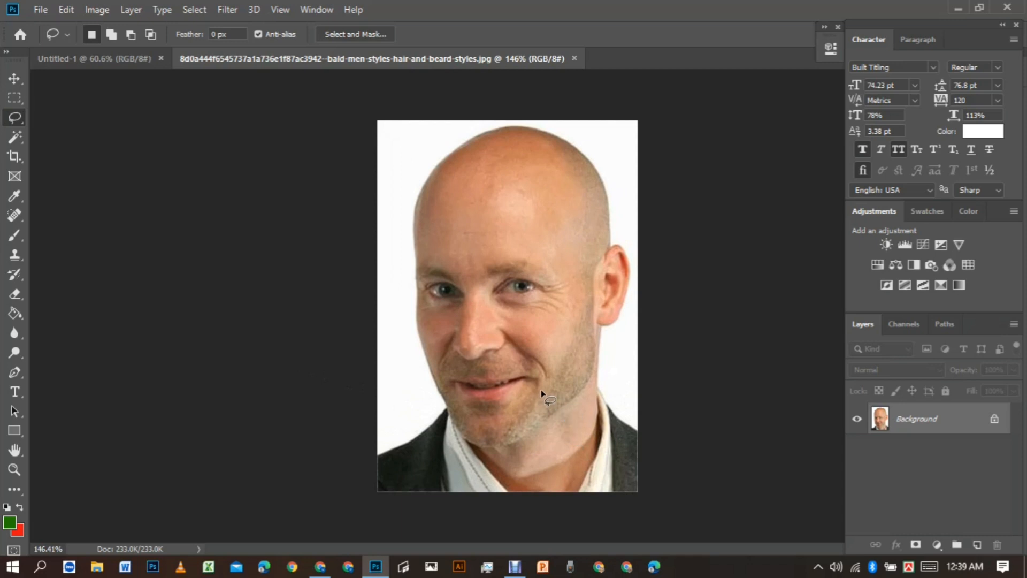
{"action": "scroll", "coordinate": [541, 390], "scroll_direction": "up", "scroll_amount": 2}
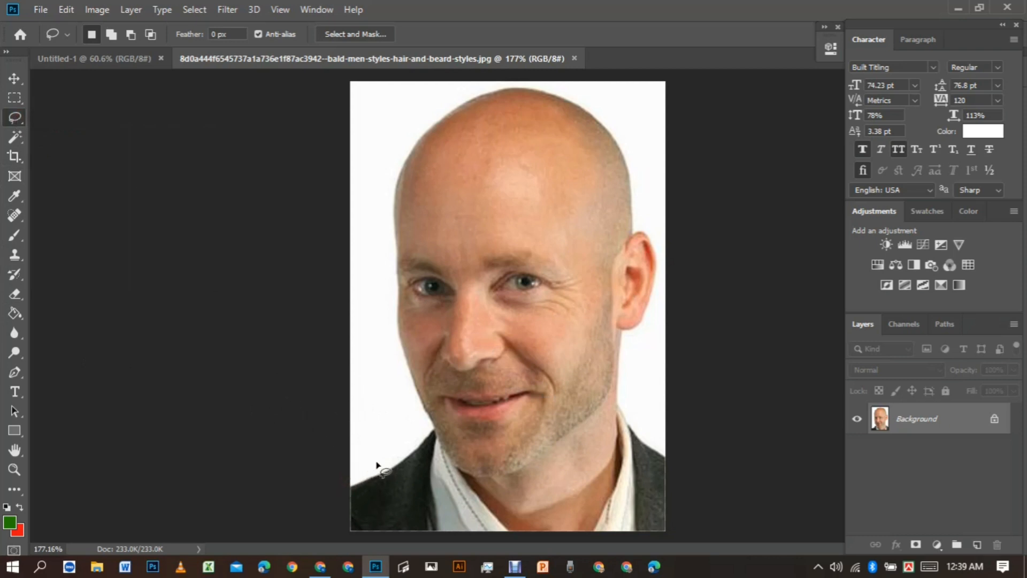
{"action": "mouse_move", "coordinate": [349, 480]}
{"action": "left_mouse_down"}
{"action": "mouse_move", "coordinate": [393, 447]}
{"action": "mouse_move", "coordinate": [400, 405]}
{"action": "mouse_move", "coordinate": [371, 241]}
{"action": "mouse_move", "coordinate": [424, 103]}
{"action": "mouse_move", "coordinate": [523, 85]}
{"action": "mouse_move", "coordinate": [595, 109]}
{"action": "left_mouse_up"}
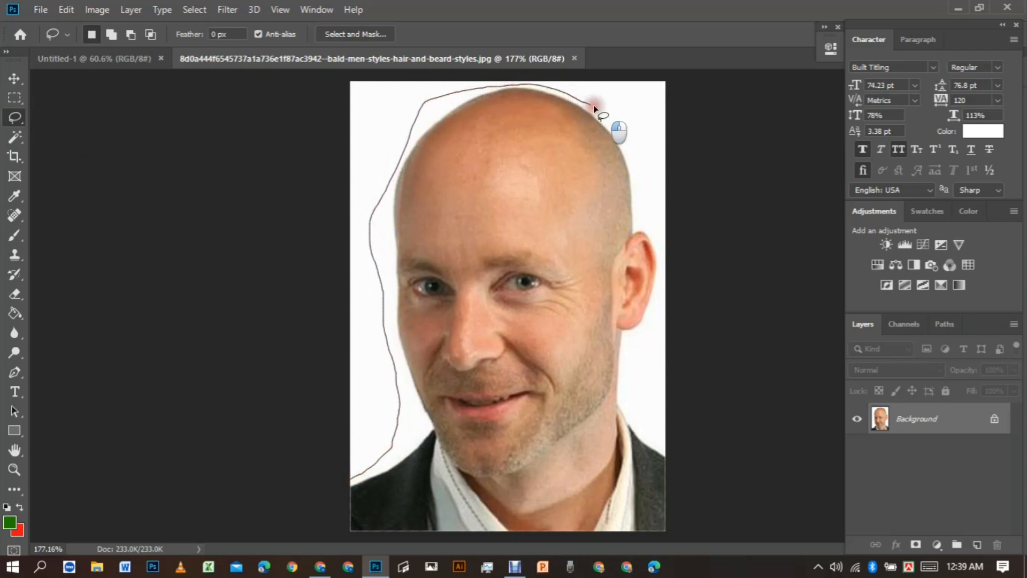
{"action": "mouse_move", "coordinate": [631, 140]}
{"action": "left_mouse_down"}
{"action": "mouse_move", "coordinate": [641, 216]}
{"action": "mouse_move", "coordinate": [664, 264]}
{"action": "mouse_move", "coordinate": [623, 408]}
{"action": "mouse_move", "coordinate": [673, 474]}
{"action": "mouse_move", "coordinate": [681, 496]}
{"action": "mouse_move", "coordinate": [671, 531]}
{"action": "mouse_move", "coordinate": [658, 544]}
{"action": "mouse_move", "coordinate": [353, 533]}
{"action": "mouse_move", "coordinate": [351, 479]}
{"action": "left_mouse_up"}
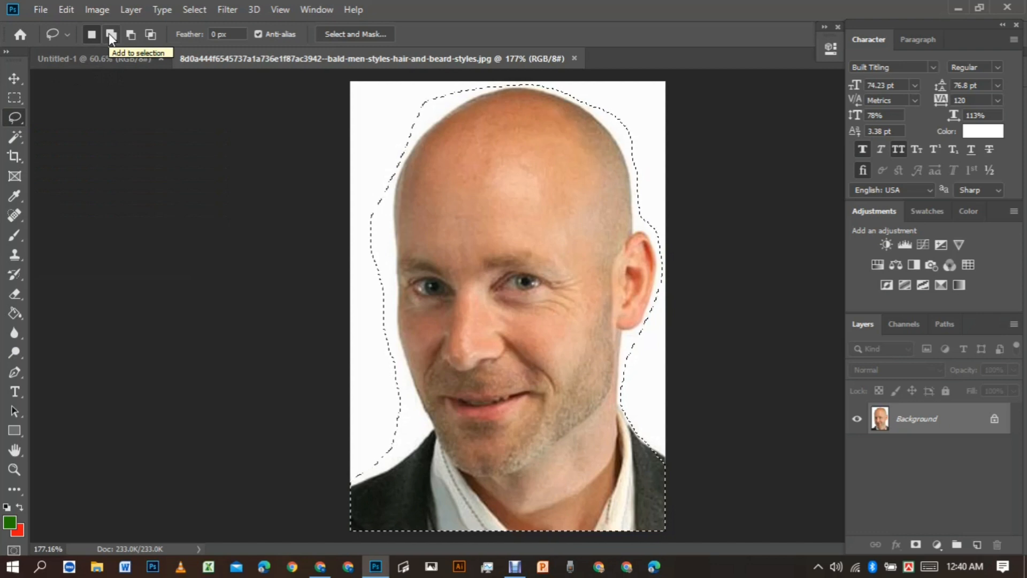
- Lasso a new loop beside the man's upper head, and use Add to selection to include the whole man and two small left-edge background loops
{"action": "left_click", "coordinate": [363, 121]}
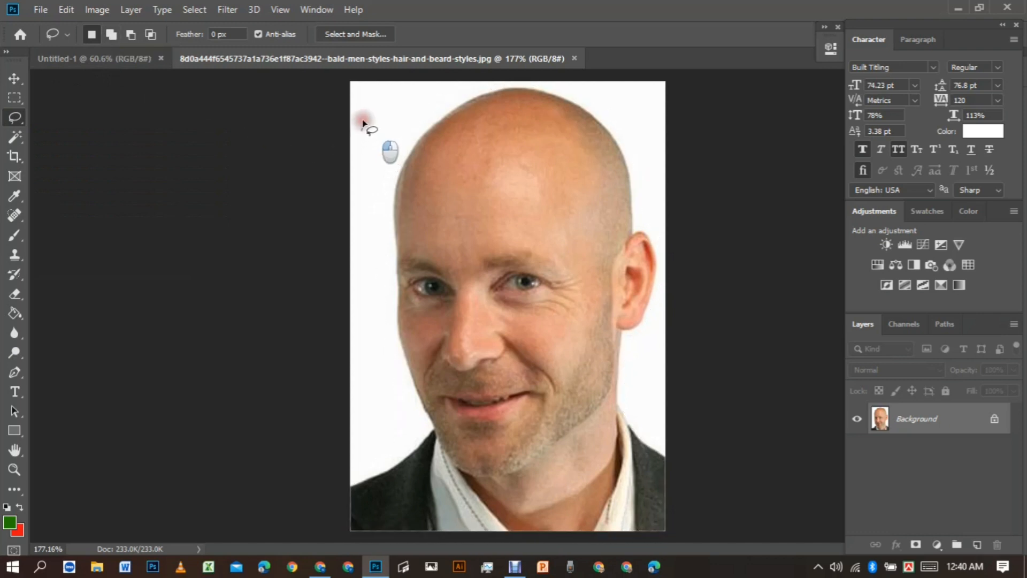
{"action": "mouse_move", "coordinate": [363, 121]}
{"action": "left_mouse_down"}
{"action": "mouse_move", "coordinate": [432, 117]}
{"action": "mouse_move", "coordinate": [390, 164]}
{"action": "mouse_move", "coordinate": [362, 127]}
{"action": "left_mouse_up"}
{"action": "left_click", "coordinate": [111, 34]}
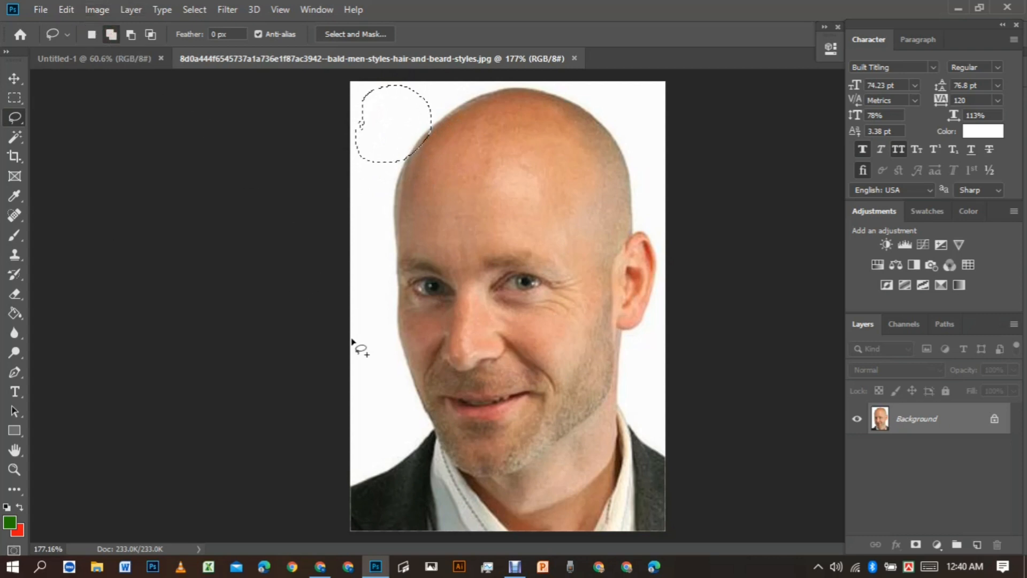
{"action": "mouse_move", "coordinate": [353, 467]}
{"action": "left_mouse_down"}
{"action": "mouse_move", "coordinate": [386, 396]}
{"action": "mouse_move", "coordinate": [370, 156]}
{"action": "mouse_move", "coordinate": [509, 72]}
{"action": "mouse_move", "coordinate": [570, 75]}
{"action": "mouse_move", "coordinate": [646, 151]}
{"action": "mouse_move", "coordinate": [662, 438]}
{"action": "mouse_move", "coordinate": [683, 535]}
{"action": "mouse_move", "coordinate": [416, 556]}
{"action": "left_mouse_up"}
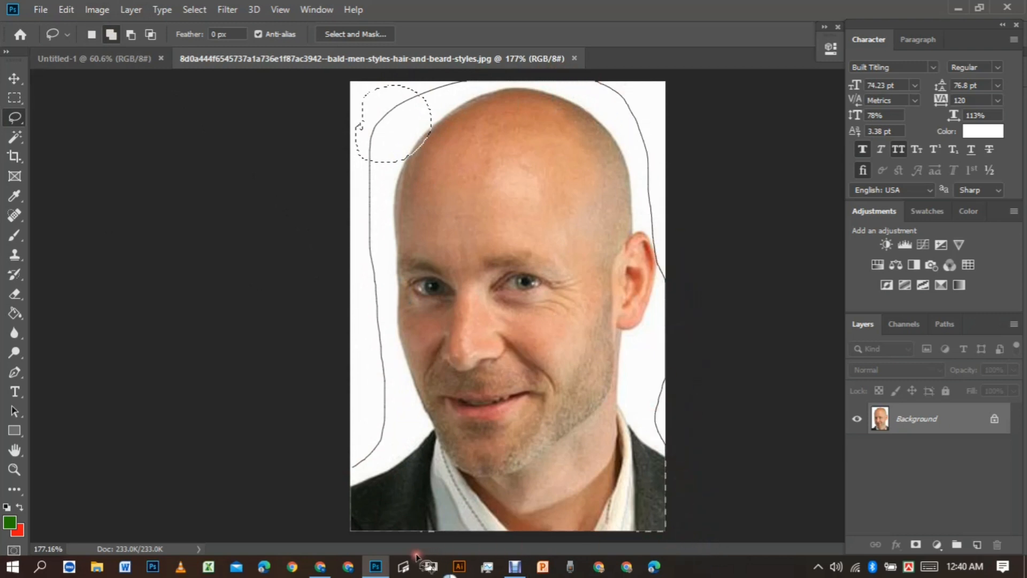
{"action": "left_click_drag", "start_coordinate": [339, 472], "coordinate": [351, 476]}
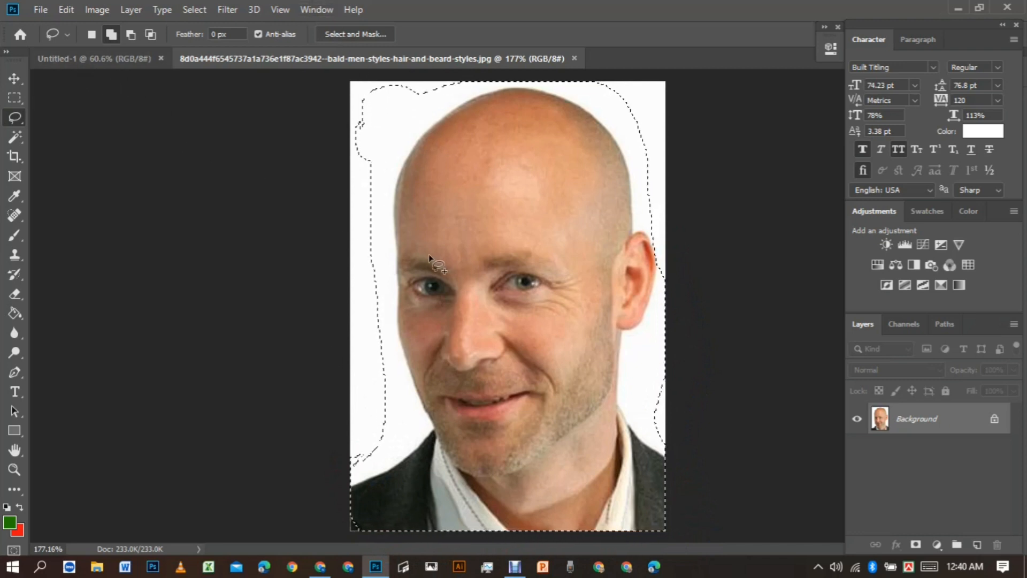
{"action": "mouse_move", "coordinate": [357, 312]}
{"action": "left_mouse_down"}
{"action": "mouse_move", "coordinate": [364, 350]}
{"action": "mouse_move", "coordinate": [358, 309]}
{"action": "left_mouse_up"}
{"action": "mouse_move", "coordinate": [360, 257]}
{"action": "left_mouse_down"}
{"action": "mouse_move", "coordinate": [374, 293]}
{"action": "mouse_move", "coordinate": [364, 298]}
{"action": "mouse_move", "coordinate": [357, 255]}
{"action": "left_mouse_up"}
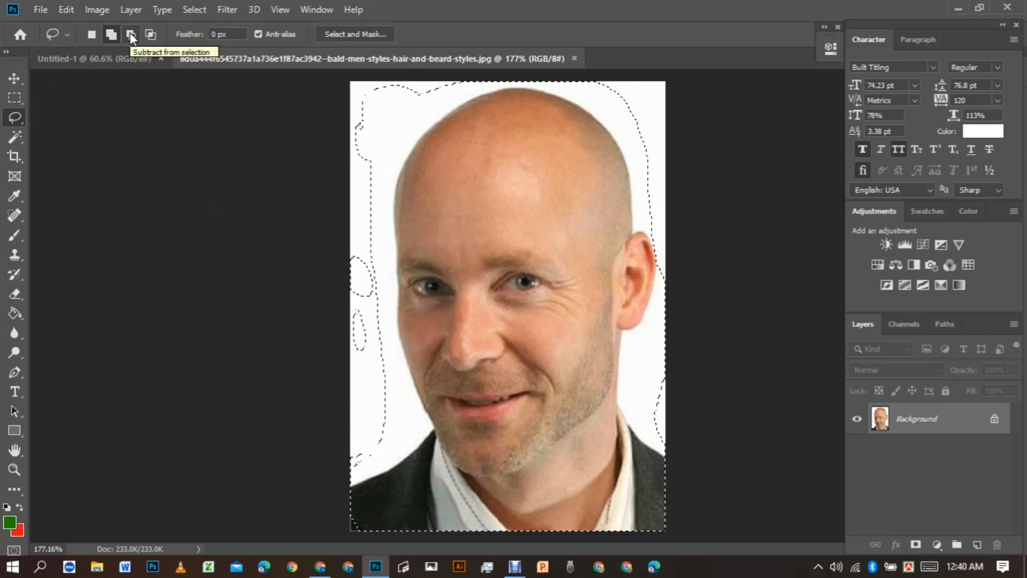
- Use Subtract from selection to remove the loop beside the upper head and the small loops along the photo's left edge
{"action": "key", "text": "alt"}
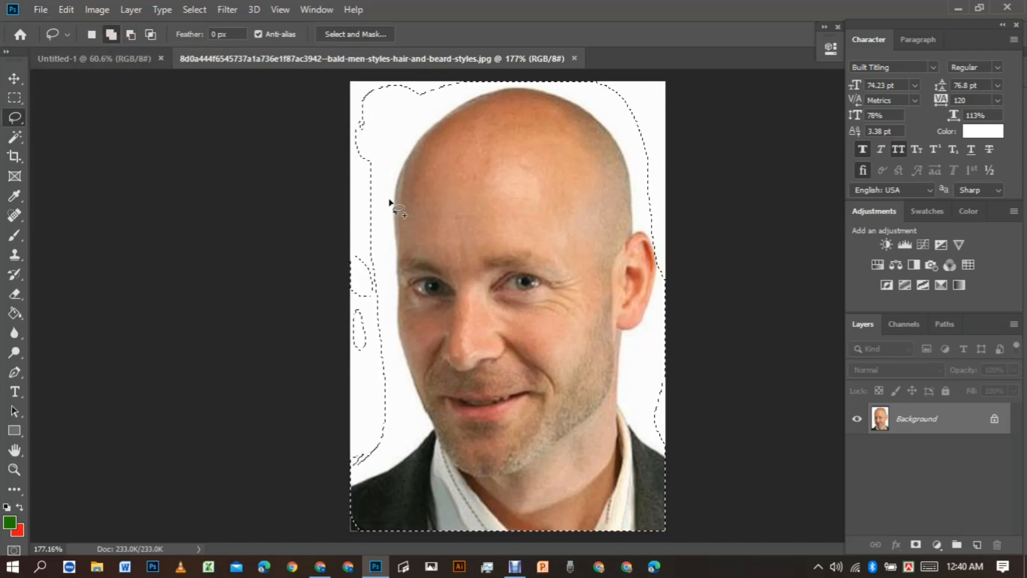
{"action": "left_click", "coordinate": [132, 34]}
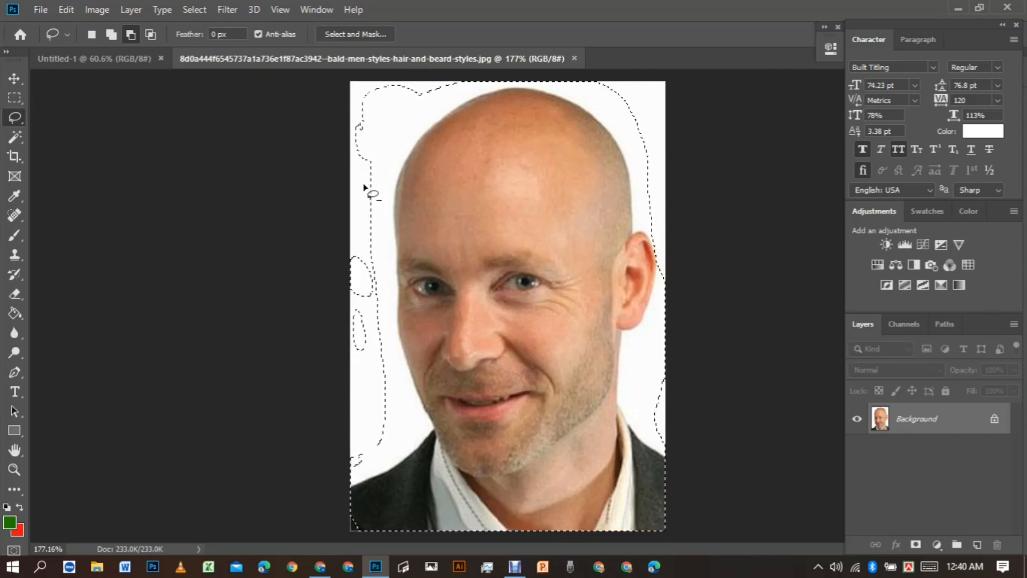
{"action": "mouse_move", "coordinate": [373, 177]}
{"action": "left_mouse_down"}
{"action": "mouse_move", "coordinate": [429, 116]}
{"action": "mouse_move", "coordinate": [437, 90]}
{"action": "mouse_move", "coordinate": [394, 88]}
{"action": "mouse_move", "coordinate": [357, 107]}
{"action": "mouse_move", "coordinate": [350, 150]}
{"action": "mouse_move", "coordinate": [363, 187]}
{"action": "left_mouse_up"}
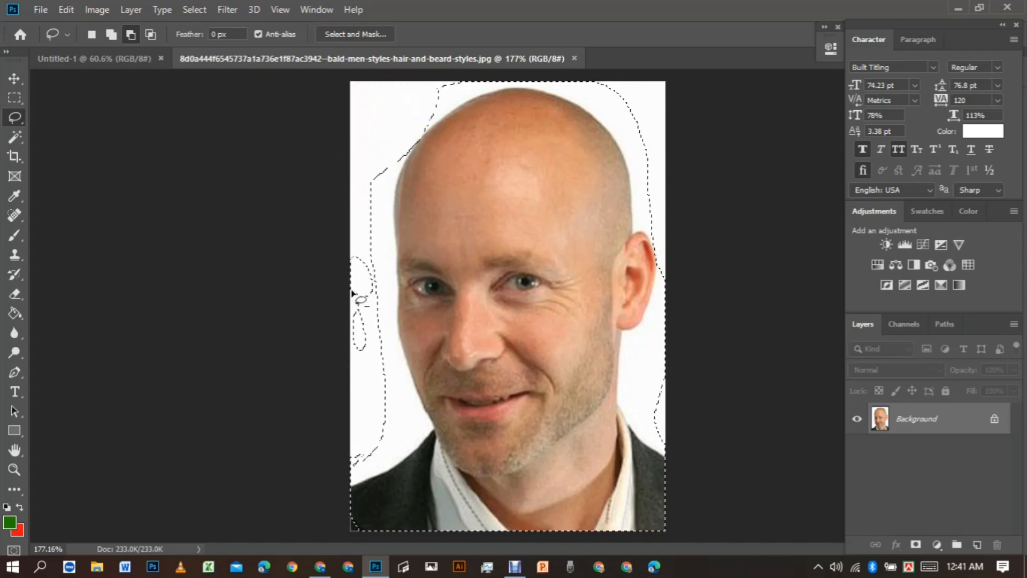
{"action": "mouse_move", "coordinate": [347, 242]}
{"action": "left_mouse_down"}
{"action": "mouse_move", "coordinate": [379, 263]}
{"action": "mouse_move", "coordinate": [393, 354]}
{"action": "left_mouse_up"}
{"action": "left_click_drag", "start_coordinate": [349, 395], "coordinate": [345, 394]}
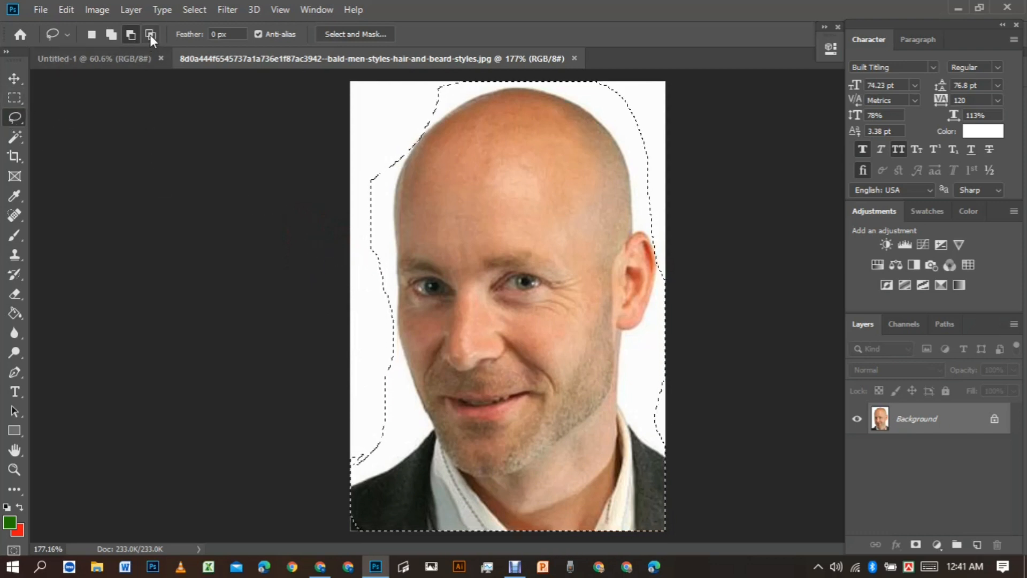
- Use Add to selection to lasso a round background area in the photo's upper-left corner
{"action": "left_click", "coordinate": [112, 35]}
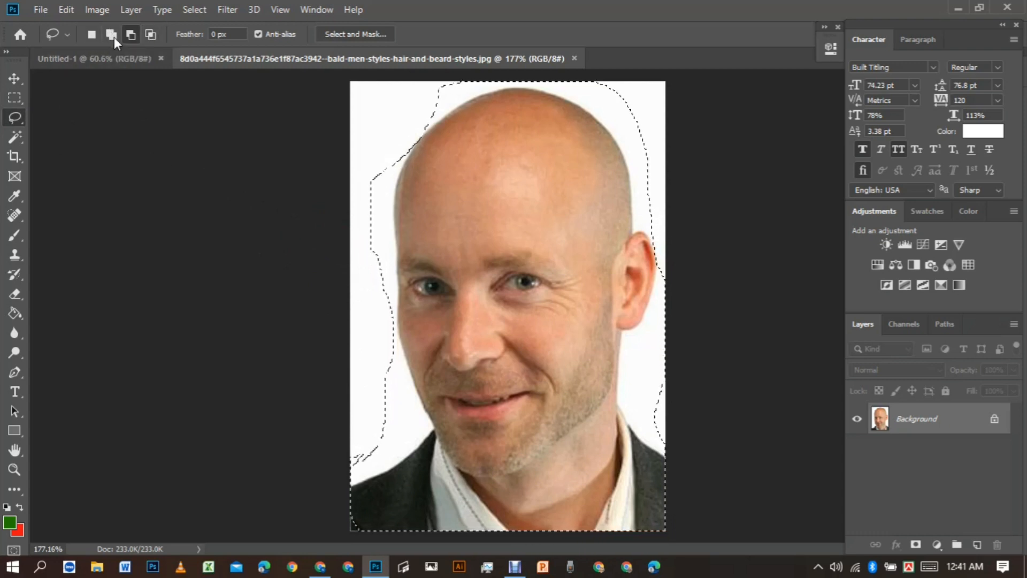
{"action": "mouse_move", "coordinate": [357, 108]}
{"action": "left_mouse_down"}
{"action": "mouse_move", "coordinate": [396, 88]}
{"action": "mouse_move", "coordinate": [387, 144]}
{"action": "mouse_move", "coordinate": [346, 126]}
{"action": "mouse_move", "coordinate": [359, 95]}
{"action": "left_mouse_up"}
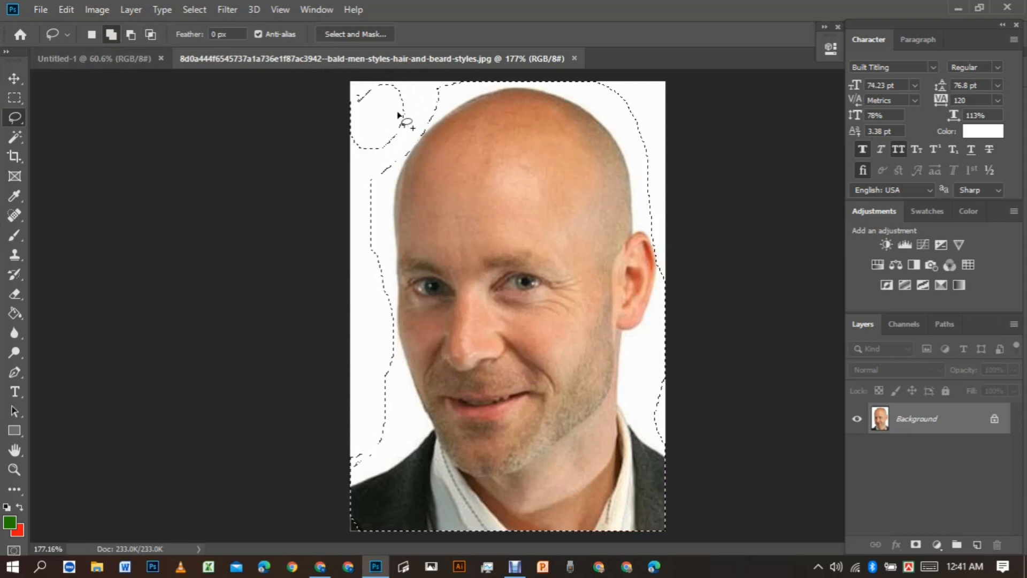
- Use Intersect with selection to lasso across the upper forehead and nearby background, copy the overlapping areas, and deselect
{"action": "left_click", "coordinate": [149, 35]}
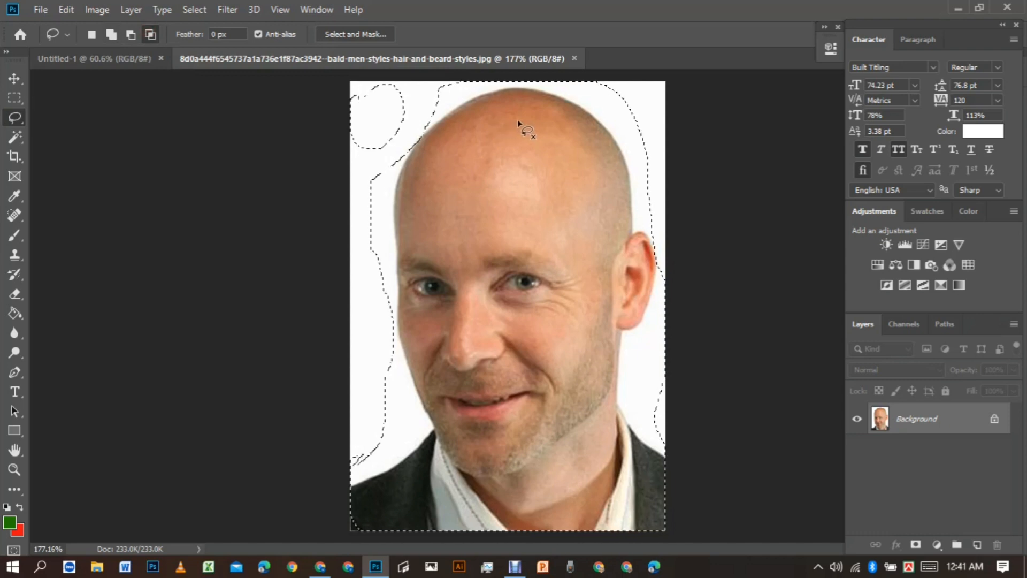
{"action": "mouse_move", "coordinate": [529, 126]}
{"action": "left_mouse_down"}
{"action": "mouse_move", "coordinate": [461, 99]}
{"action": "mouse_move", "coordinate": [384, 113]}
{"action": "mouse_move", "coordinate": [372, 157]}
{"action": "mouse_move", "coordinate": [386, 203]}
{"action": "mouse_move", "coordinate": [397, 216]}
{"action": "mouse_move", "coordinate": [498, 223]}
{"action": "mouse_move", "coordinate": [541, 195]}
{"action": "mouse_move", "coordinate": [528, 127]}
{"action": "left_mouse_up"}
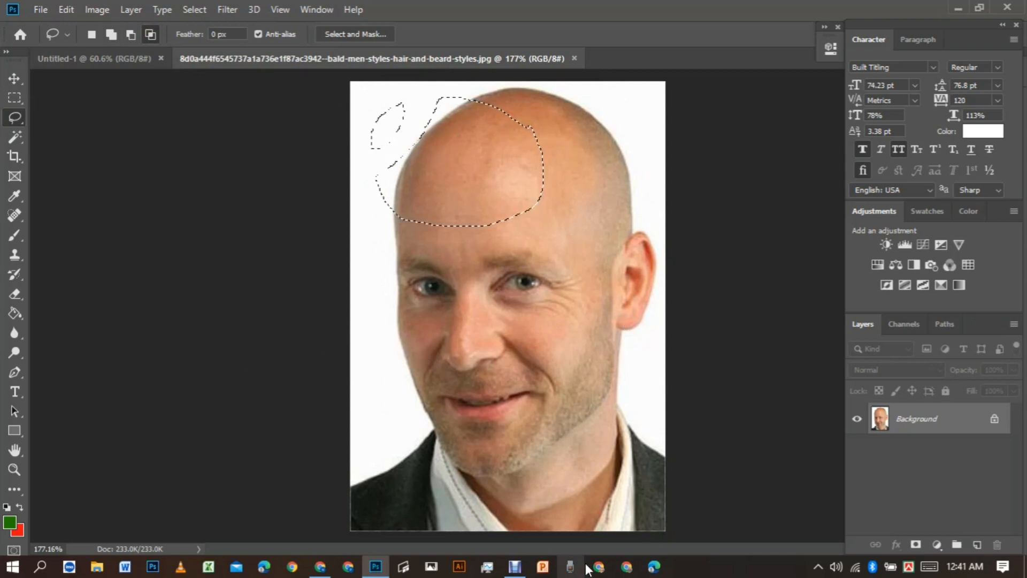
{"action": "left_click", "coordinate": [11, 78]}
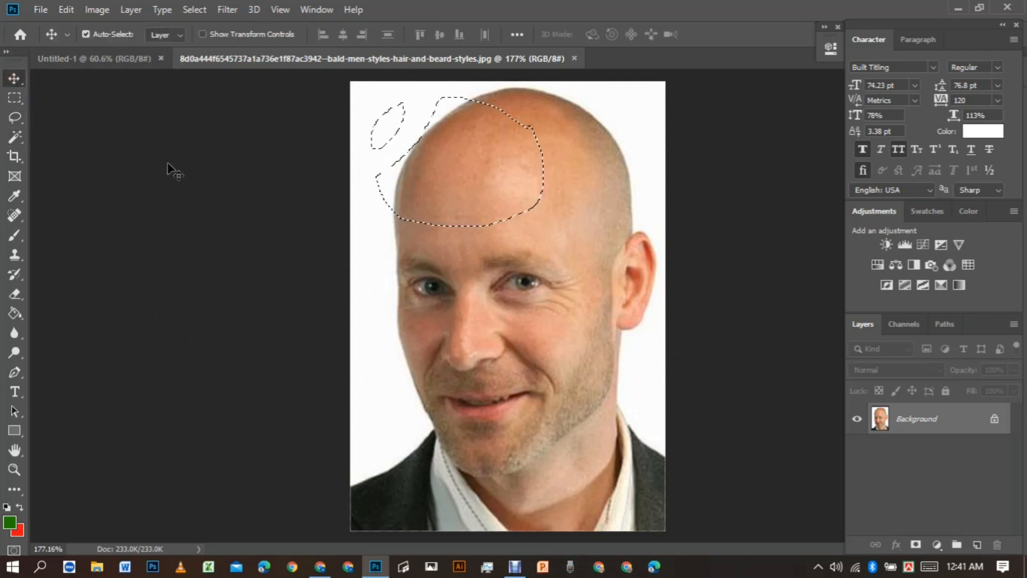
{"action": "key", "text": "ctrl+c"}
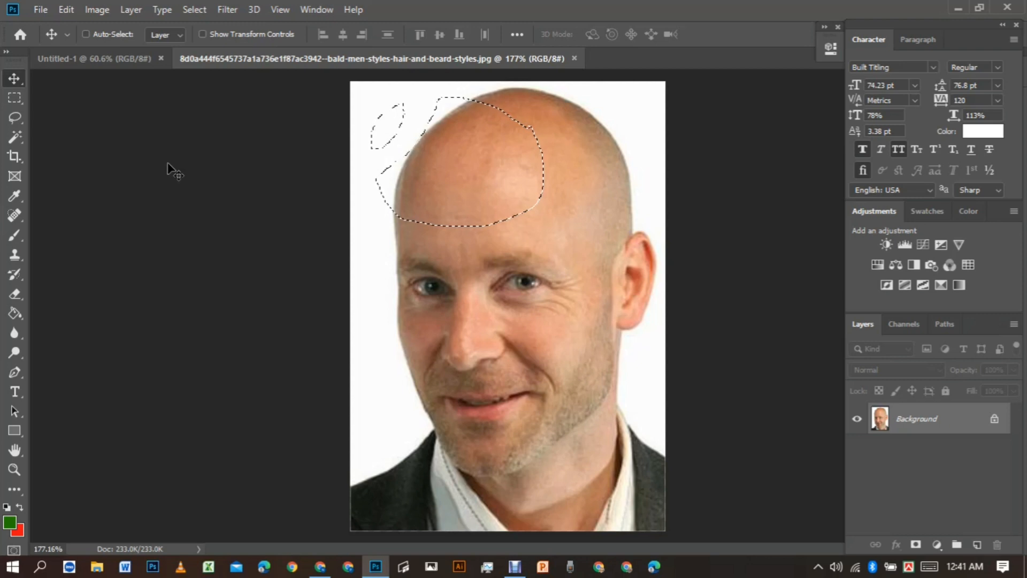
{"action": "key", "text": "ctrl+d"}
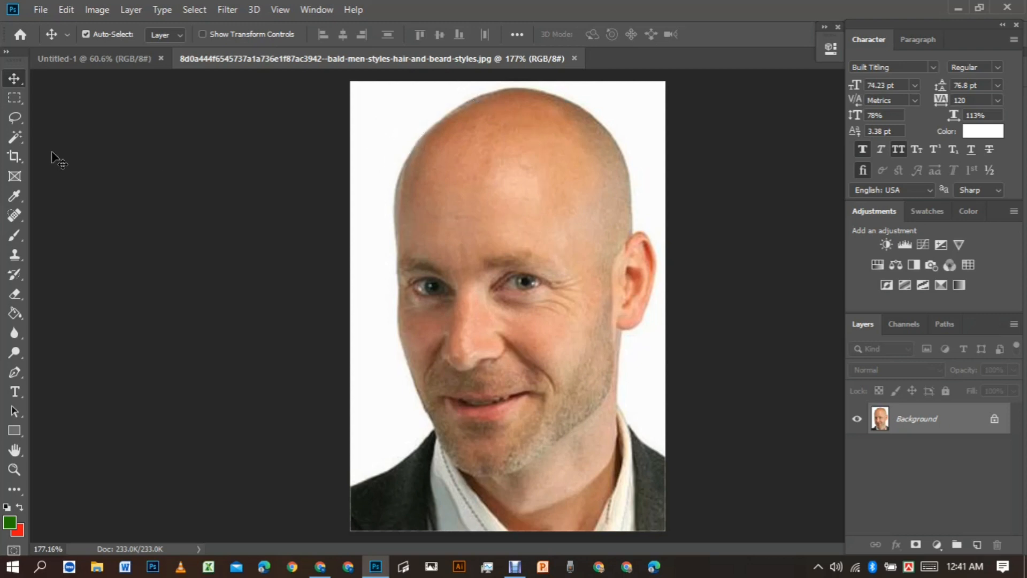
- Outline the man's head and shoulders with the Polygonal Lasso tool, closing the selection beyond the photo's bottom edge, and deselect
{"action": "left_click_drag", "start_coordinate": [10, 116], "coordinate": [39, 130]}
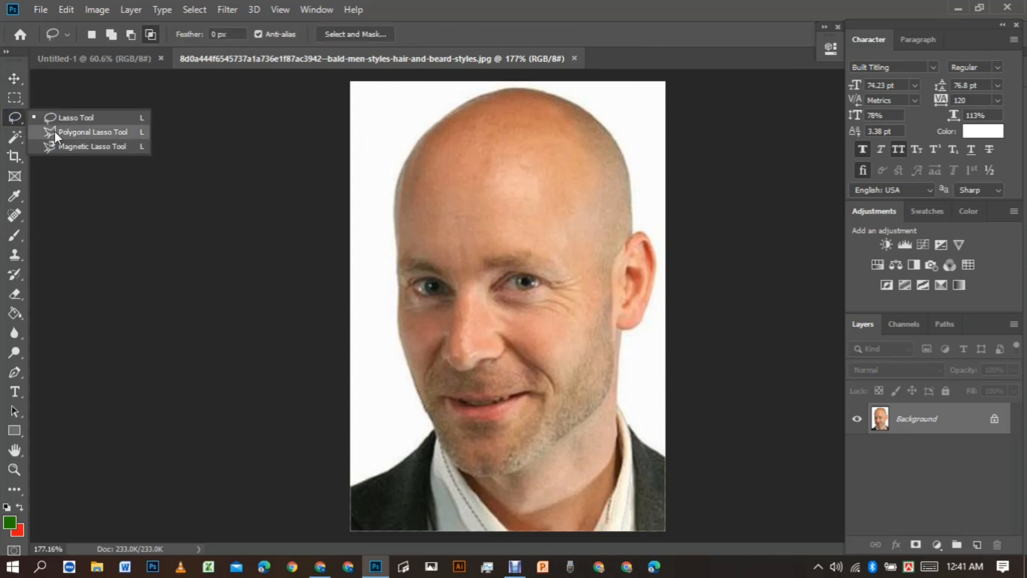
{"action": "left_click", "coordinate": [56, 132]}
{"action": "left_click", "coordinate": [80, 132]}
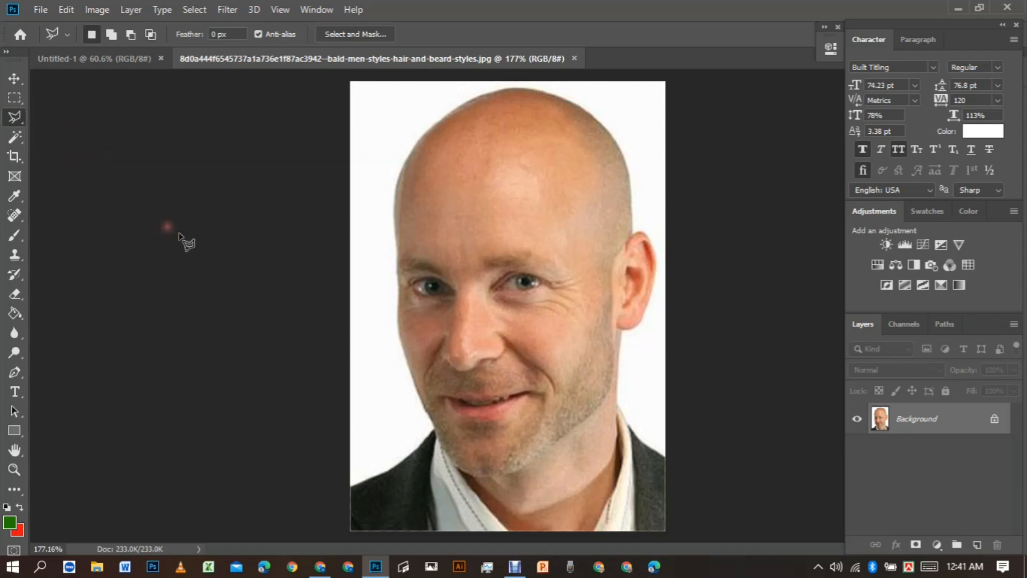
{"action": "left_click", "coordinate": [347, 471]}
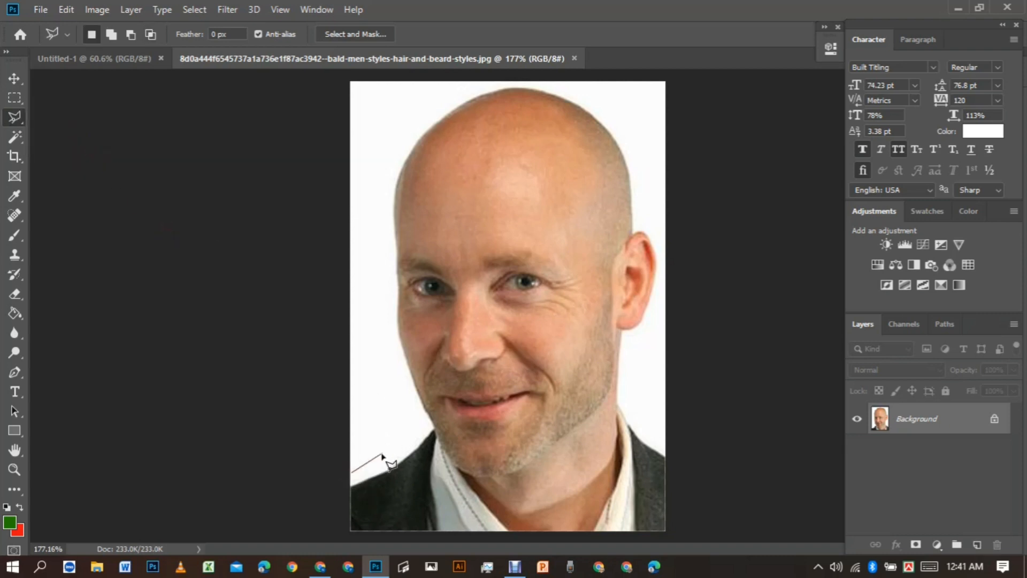
{"action": "left_click", "coordinate": [404, 436]}
{"action": "left_click", "coordinate": [383, 312]}
{"action": "left_click", "coordinate": [360, 252]}
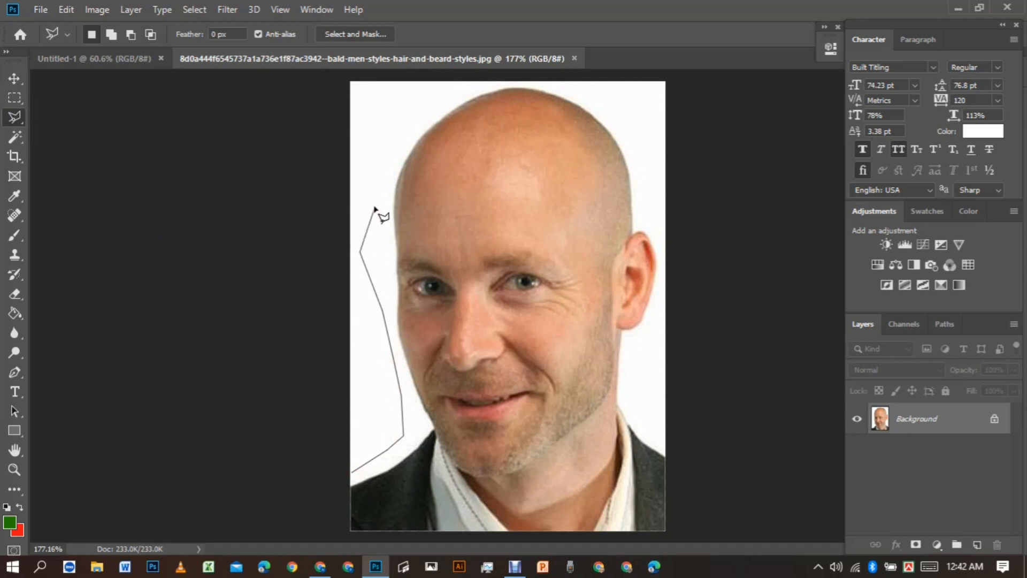
{"action": "left_click", "coordinate": [386, 144]}
{"action": "left_click", "coordinate": [456, 88]}
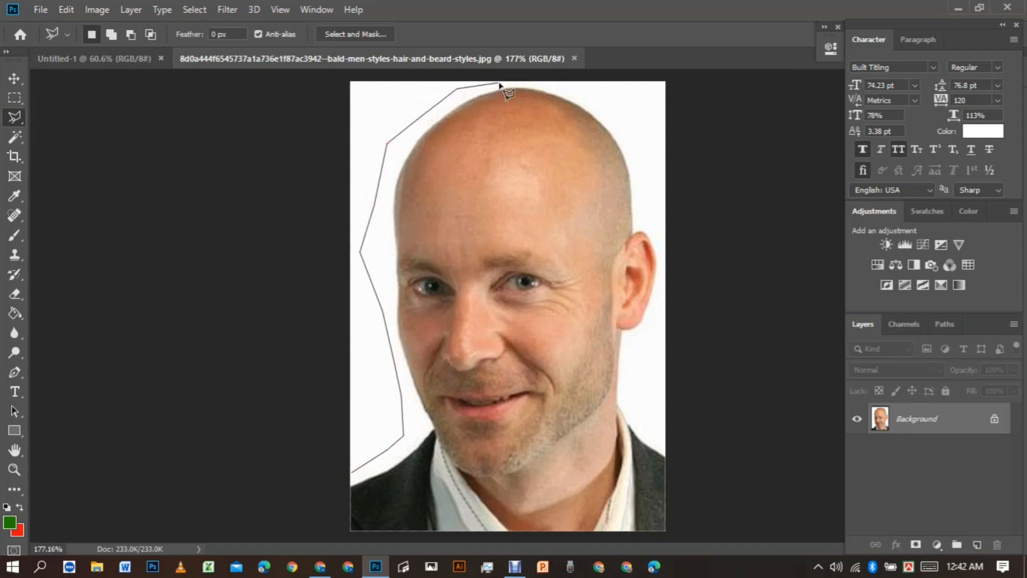
{"action": "left_click", "coordinate": [504, 83]}
{"action": "left_click", "coordinate": [565, 85]}
{"action": "left_click", "coordinate": [606, 112]}
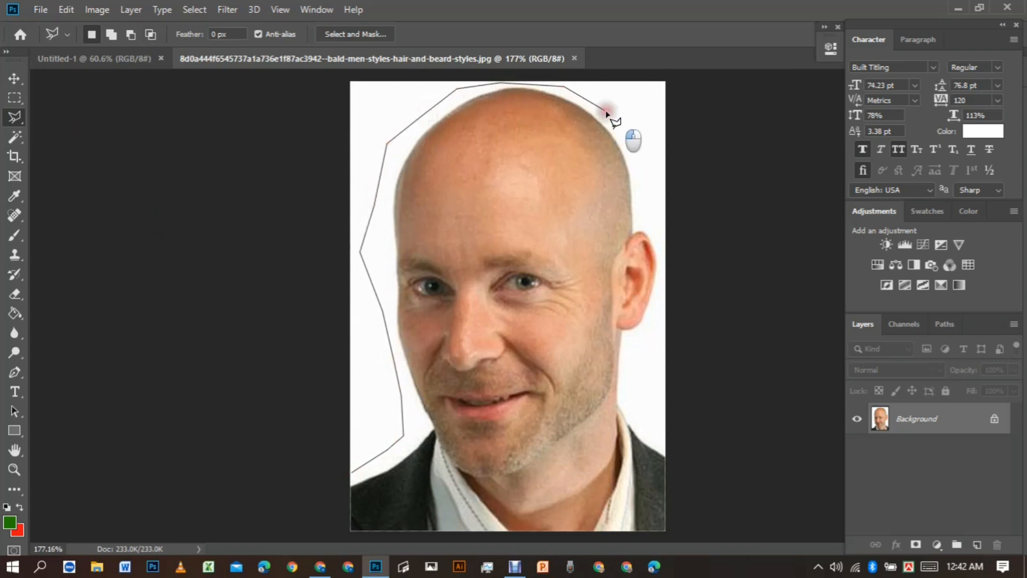
{"action": "left_click", "coordinate": [636, 148]}
{"action": "left_click", "coordinate": [642, 218]}
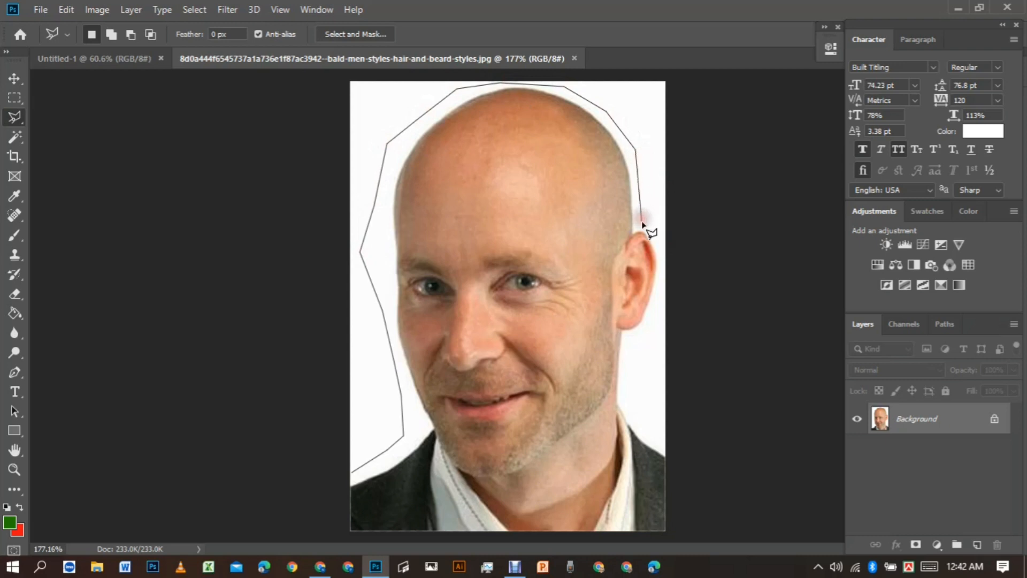
{"action": "left_click", "coordinate": [662, 246]}
{"action": "left_click", "coordinate": [651, 334]}
{"action": "left_click", "coordinate": [632, 397]}
{"action": "left_click", "coordinate": [644, 440]}
{"action": "left_click", "coordinate": [672, 450]}
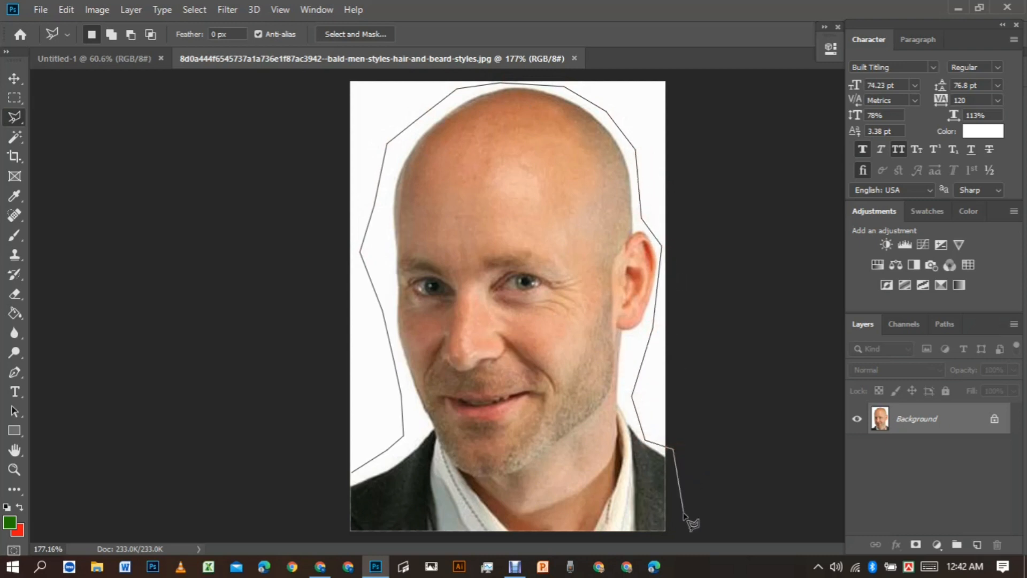
{"action": "left_click", "coordinate": [672, 538]}
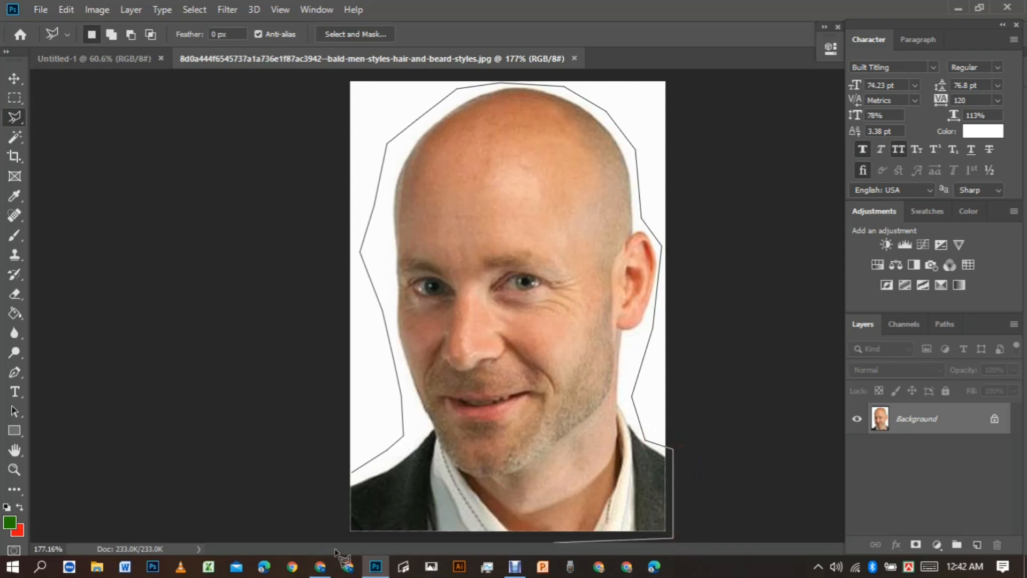
{"action": "left_click", "coordinate": [343, 534]}
{"action": "left_click", "coordinate": [338, 472]}
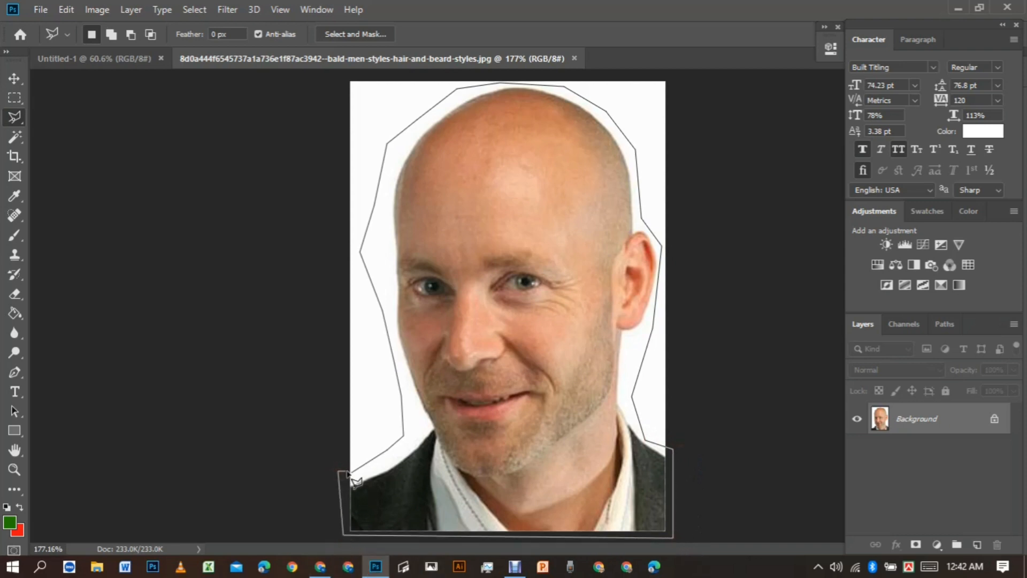
{"action": "left_click", "coordinate": [349, 471]}
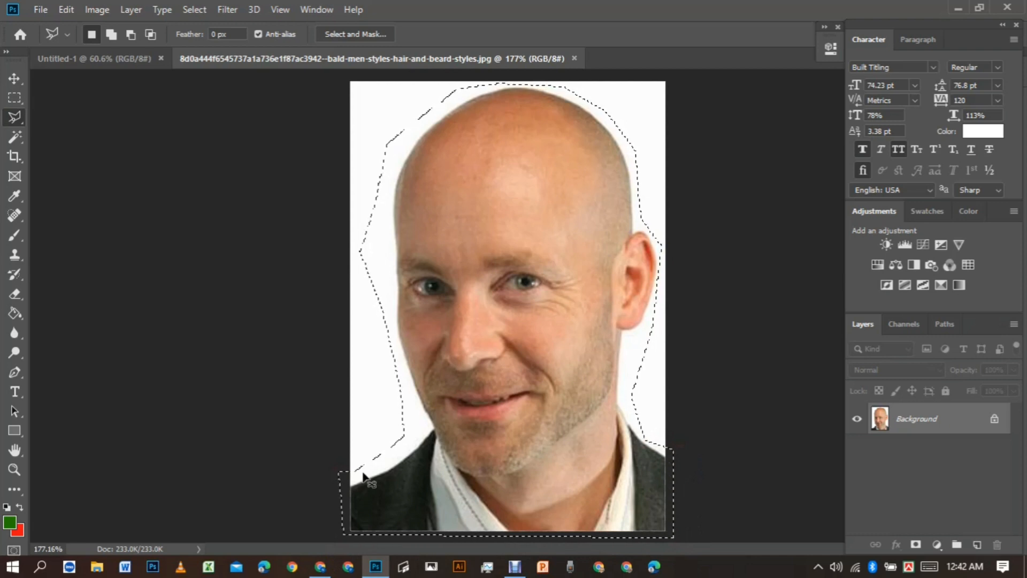
{"action": "key", "text": "ctrl+d"}
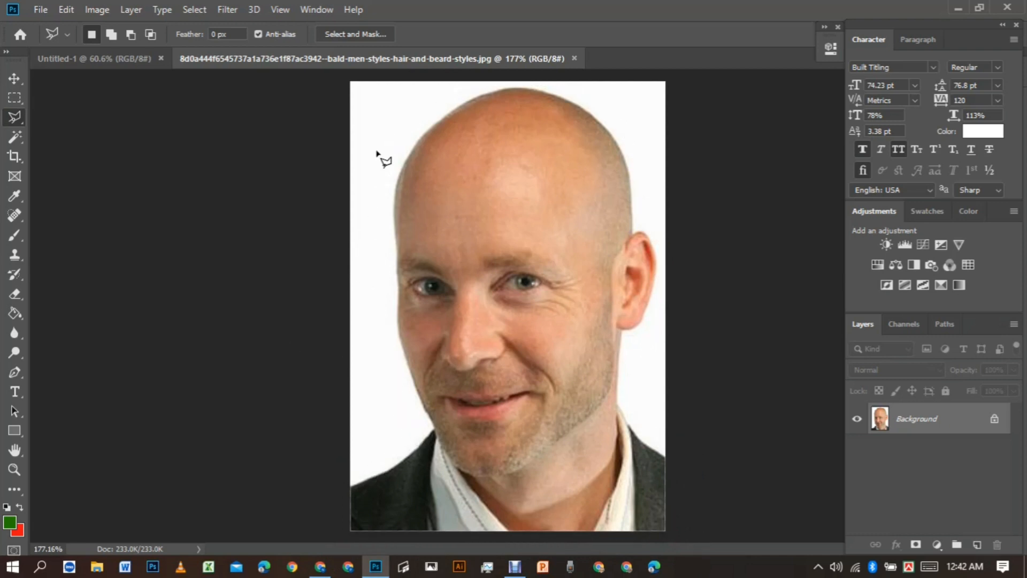
- Draw a closed six-sided Polygonal Lasso selection over the upper-left side of the man's head, and deselect it
{"action": "left_click", "coordinate": [383, 189]}
{"action": "left_click", "coordinate": [373, 130]}
{"action": "left_click", "coordinate": [425, 113]}
{"action": "left_click", "coordinate": [465, 127]}
{"action": "left_click", "coordinate": [507, 170]}
{"action": "left_click", "coordinate": [449, 219]}
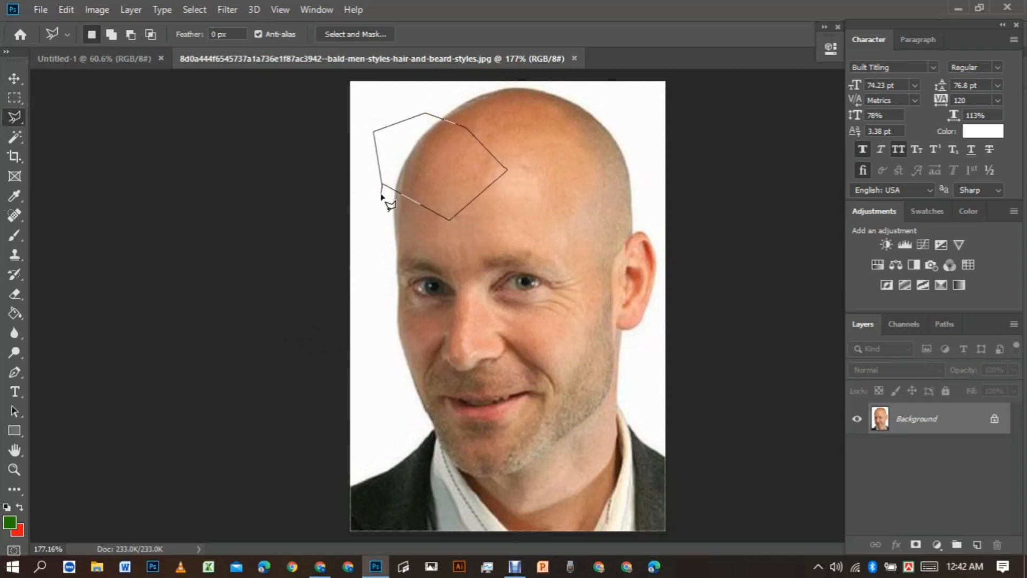
{"action": "double_click", "coordinate": [422, 199]}
{"action": "key", "text": "ctrl+d"}
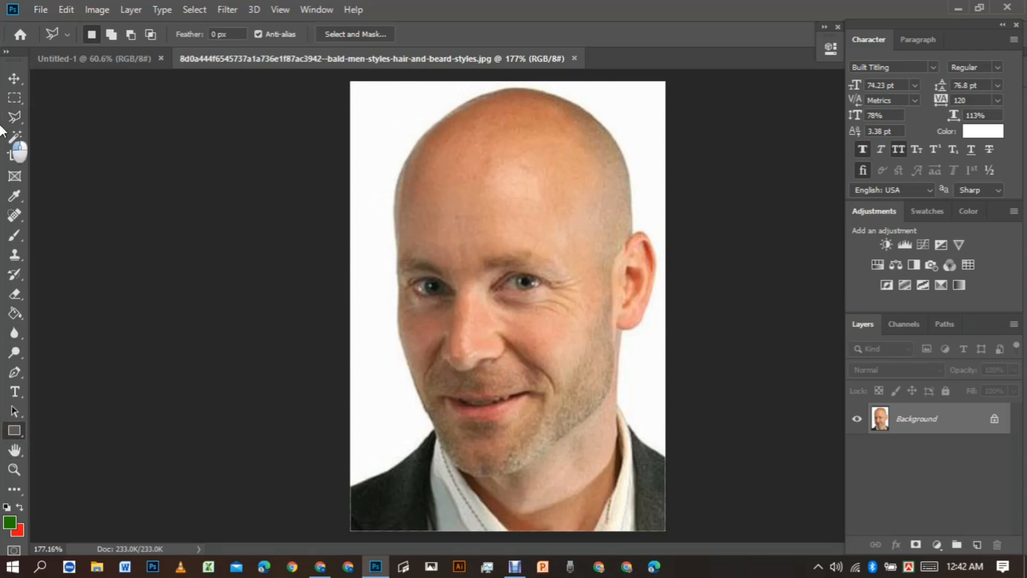
- Try a feathered rectangular marquee on the man's forehead, deselect it, and set the marquee's feather to 0 px
{"action": "left_click", "coordinate": [14, 97]}
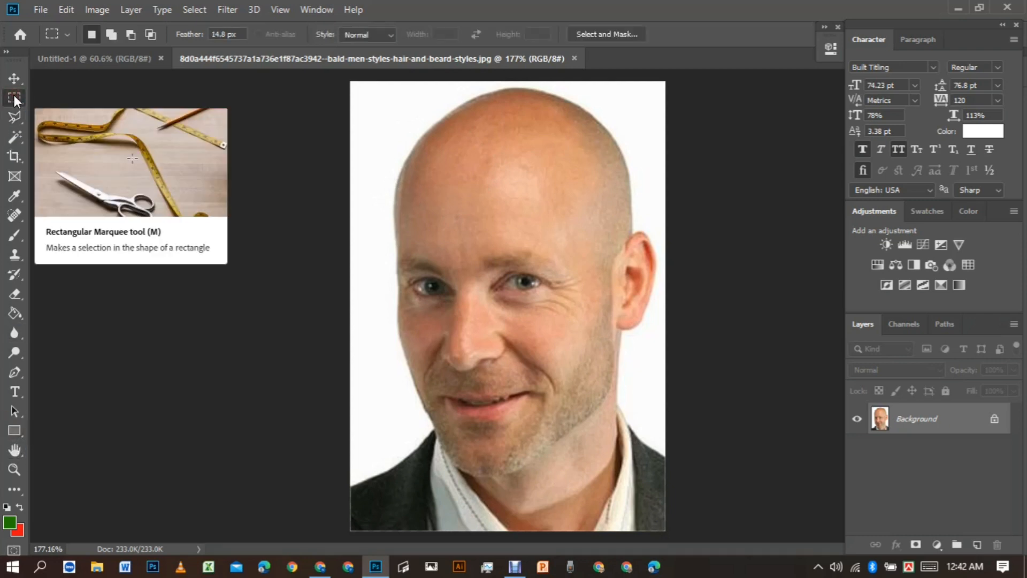
{"action": "left_click_drag", "start_coordinate": [394, 127], "coordinate": [507, 201]}
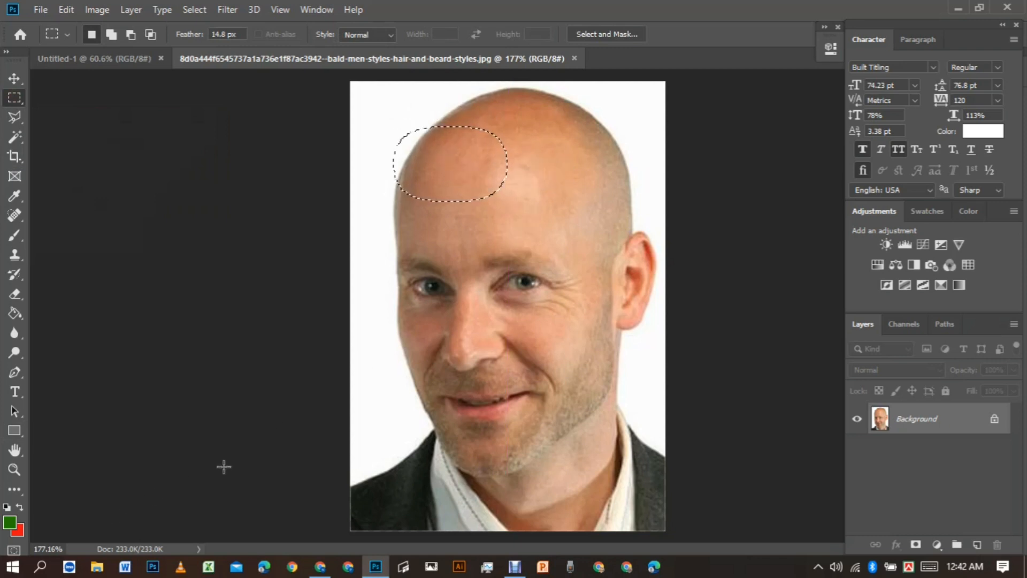
{"action": "left_click", "coordinate": [288, 166]}
{"action": "left_click_drag", "start_coordinate": [199, 43], "coordinate": [98, 76]}
- Fill a rectangular marquee selection over the man's forehead with the red background color, and deselect
{"action": "left_click_drag", "start_coordinate": [378, 168], "coordinate": [546, 276]}
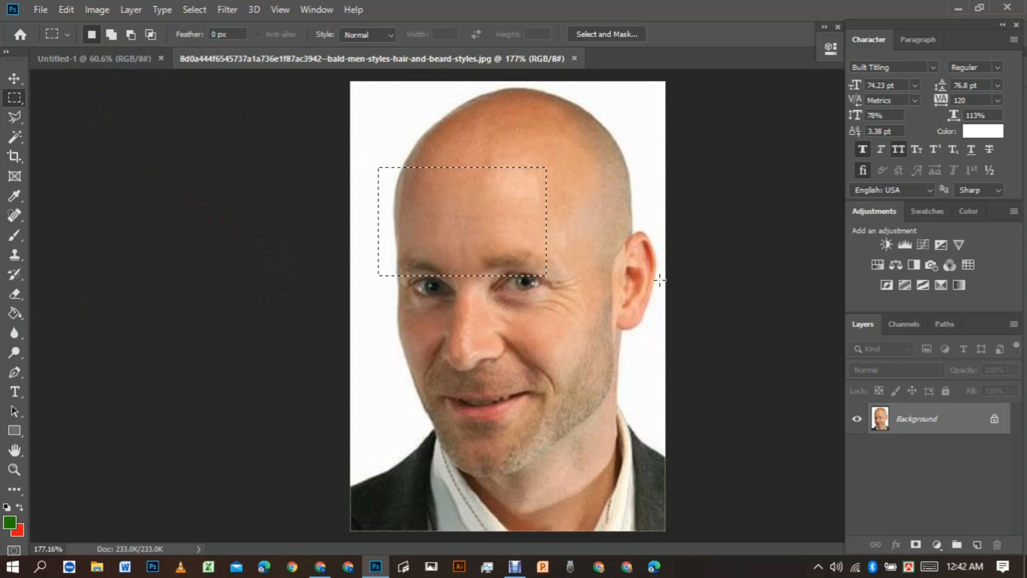
{"action": "key", "text": "ctrl+BackSpace"}
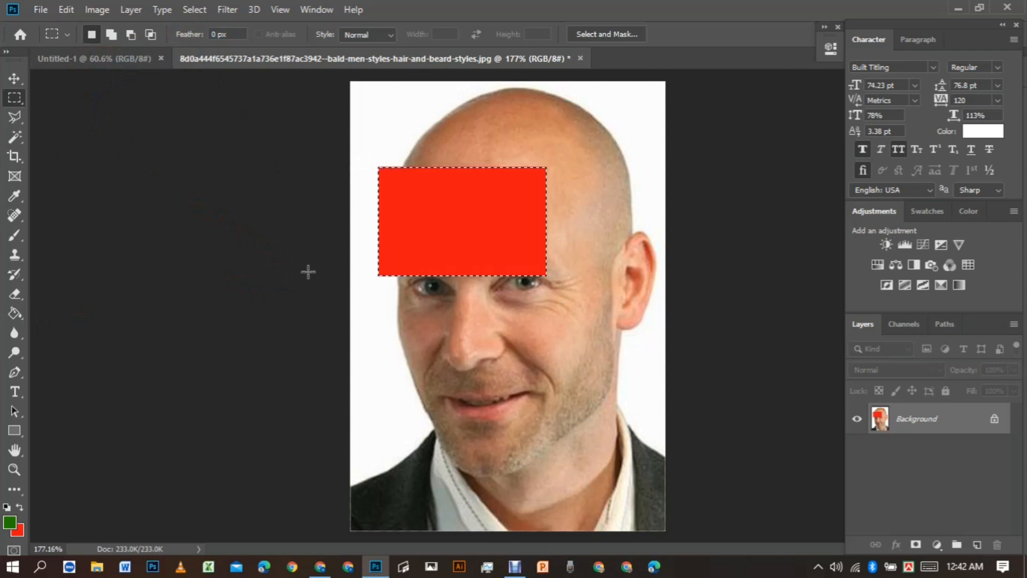
{"action": "key", "text": "ctrl+d"}
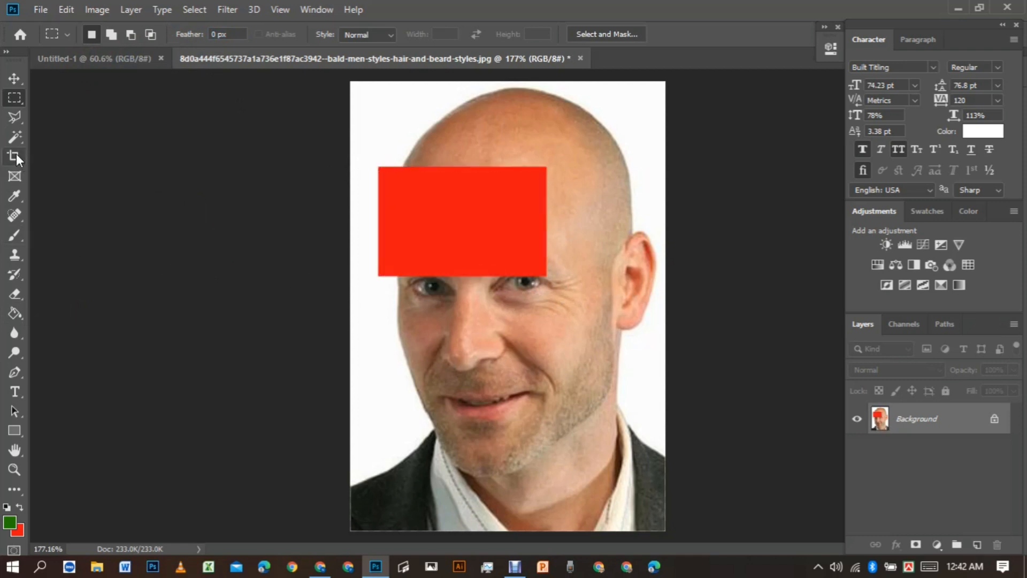
- Select the red rectangle with the Polygonal Lasso tool by tracing its four corners and closing the outline
{"action": "left_click", "coordinate": [8, 120]}
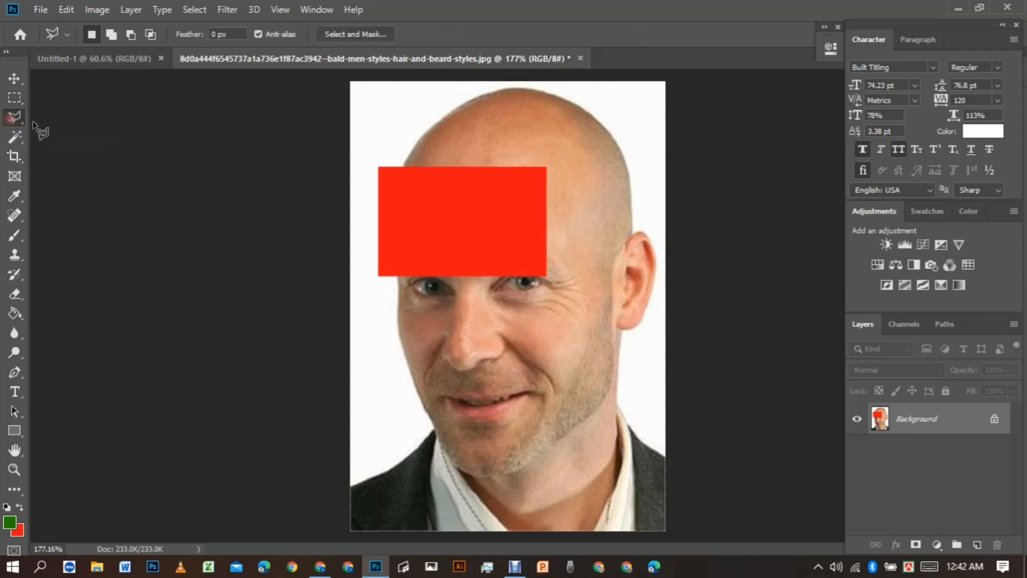
{"action": "left_click", "coordinate": [379, 166]}
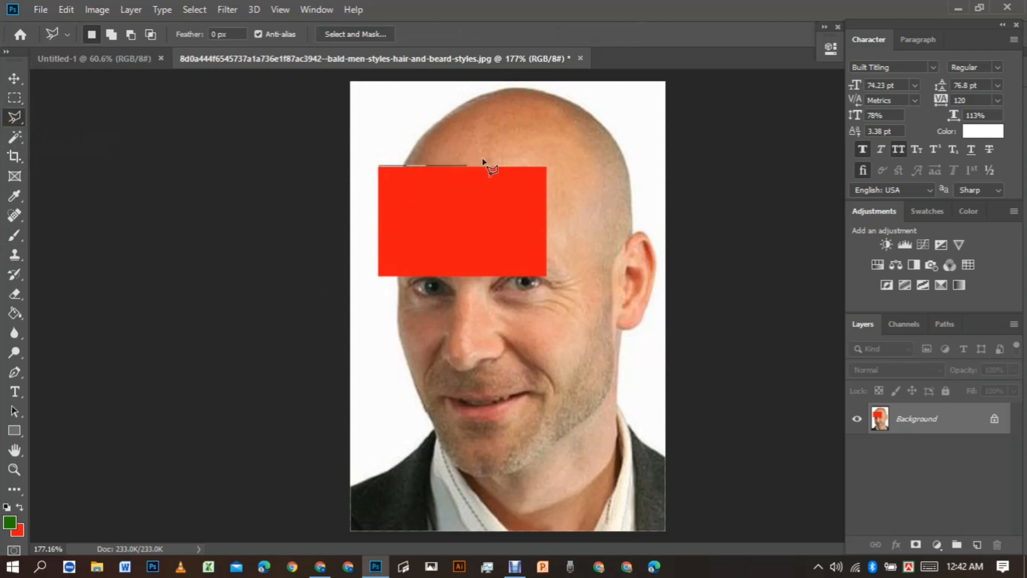
{"action": "left_click", "coordinate": [547, 167]}
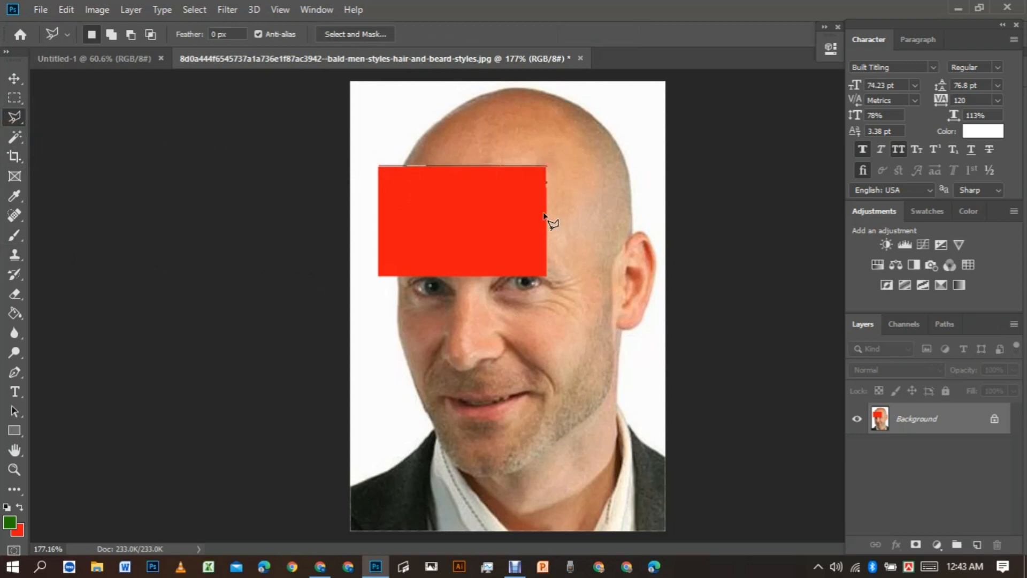
{"action": "left_click", "coordinate": [546, 275]}
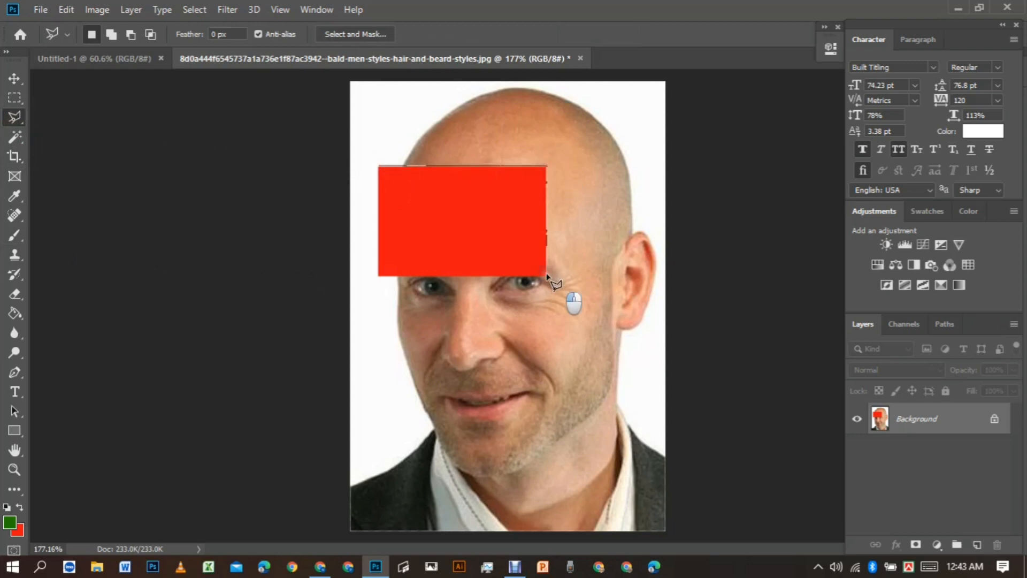
{"action": "left_click", "coordinate": [378, 275]}
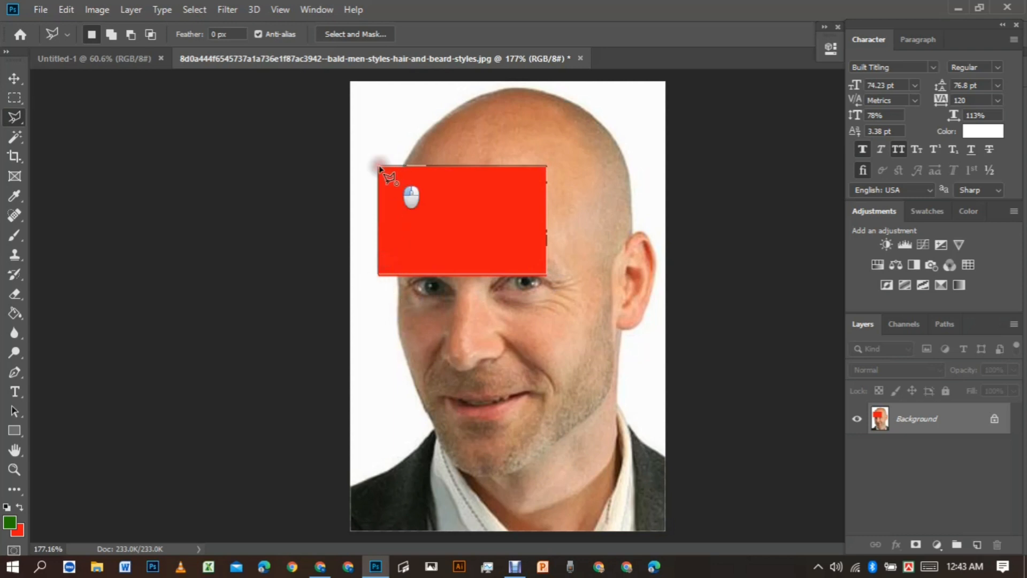
{"action": "left_click", "coordinate": [380, 167]}
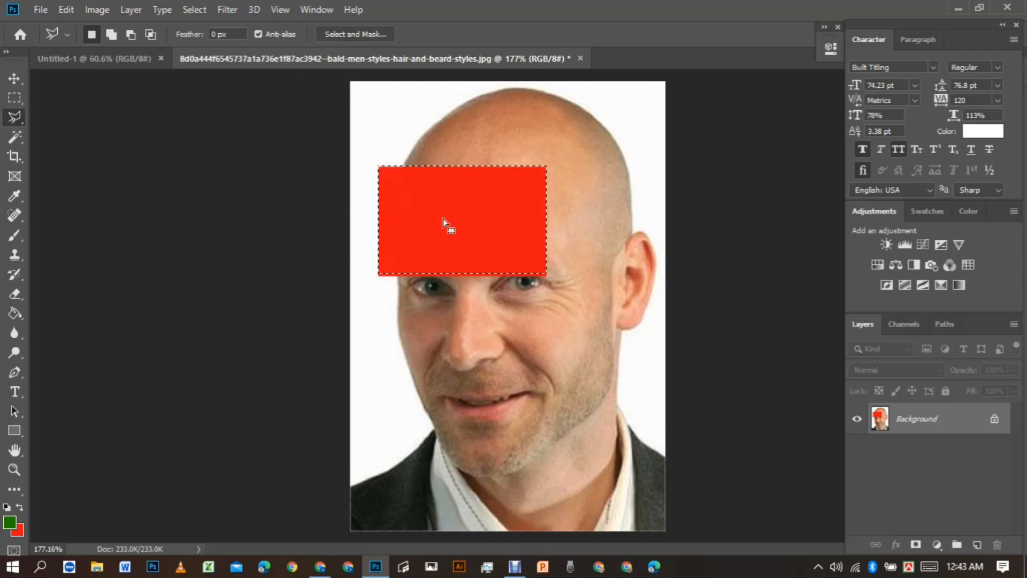
- Move the selected red rectangle down over the middle of the man's face
{"action": "left_click", "coordinate": [11, 78]}
{"action": "left_click_drag", "start_coordinate": [442, 223], "coordinate": [505, 235]}
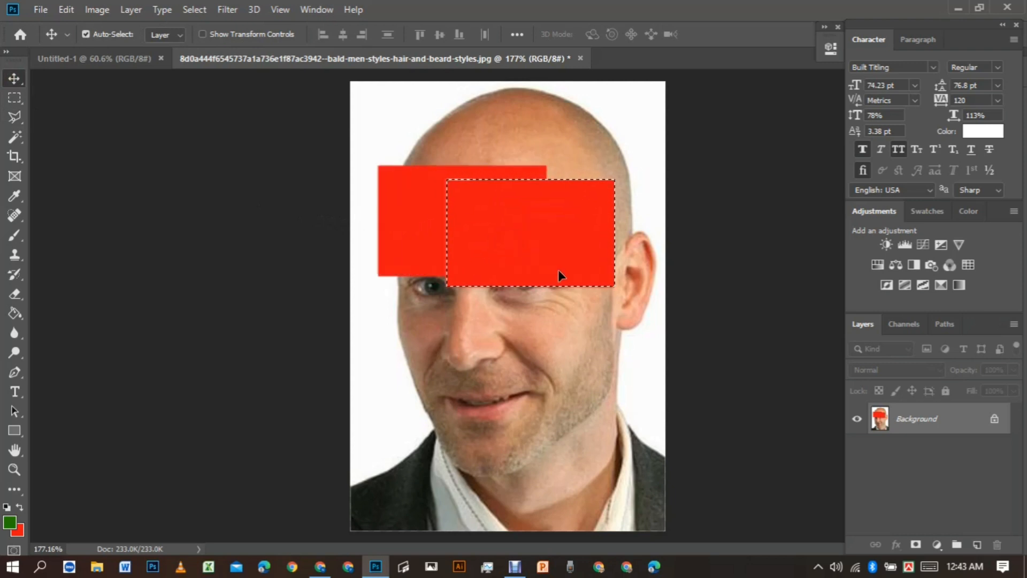
{"action": "left_click_drag", "start_coordinate": [557, 270], "coordinate": [597, 349]}
{"action": "left_click_drag", "start_coordinate": [537, 337], "coordinate": [474, 330]}
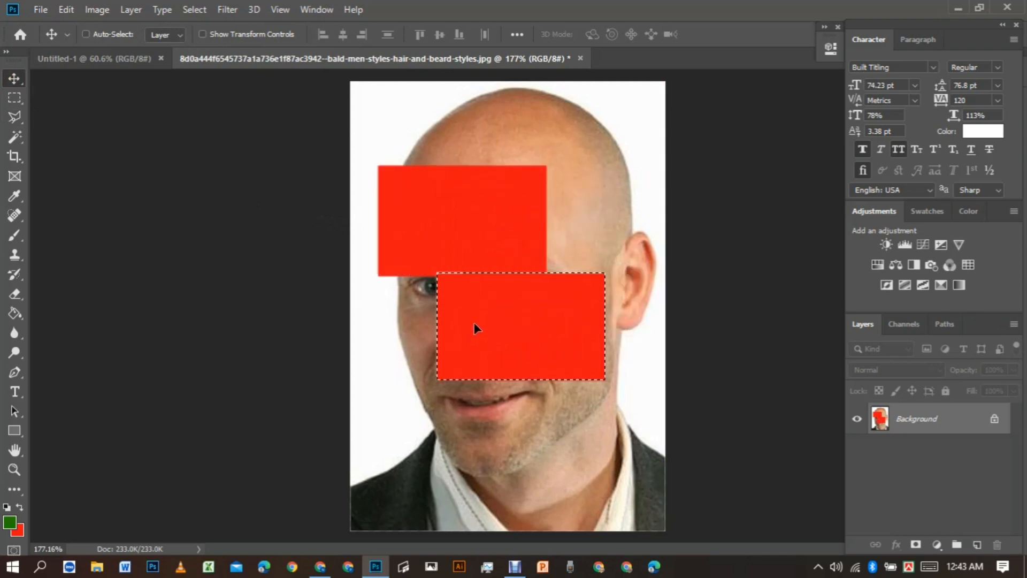
- Undo the rectangle's move, the selections and the red fill on the photo
{"action": "key", "text": "ctrl+z"}
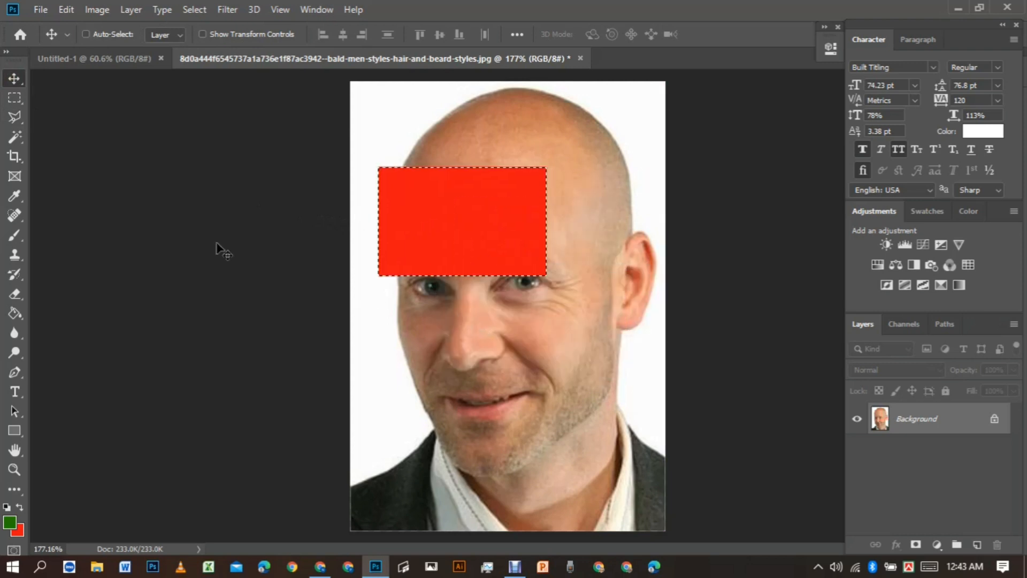
{"action": "key", "text": "ctrl+z"}
{"action": "key", "text": "ctrl+z"}
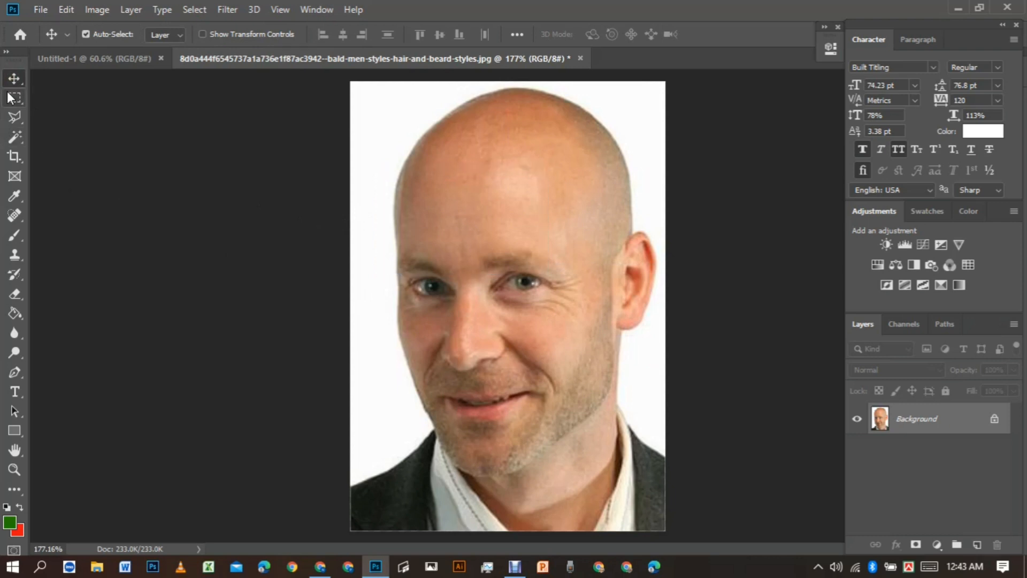
- Trace the outline of the bald man's head and shoulders with the Magnetic Lasso tool and close the selection
{"action": "left_click", "coordinate": [13, 98]}
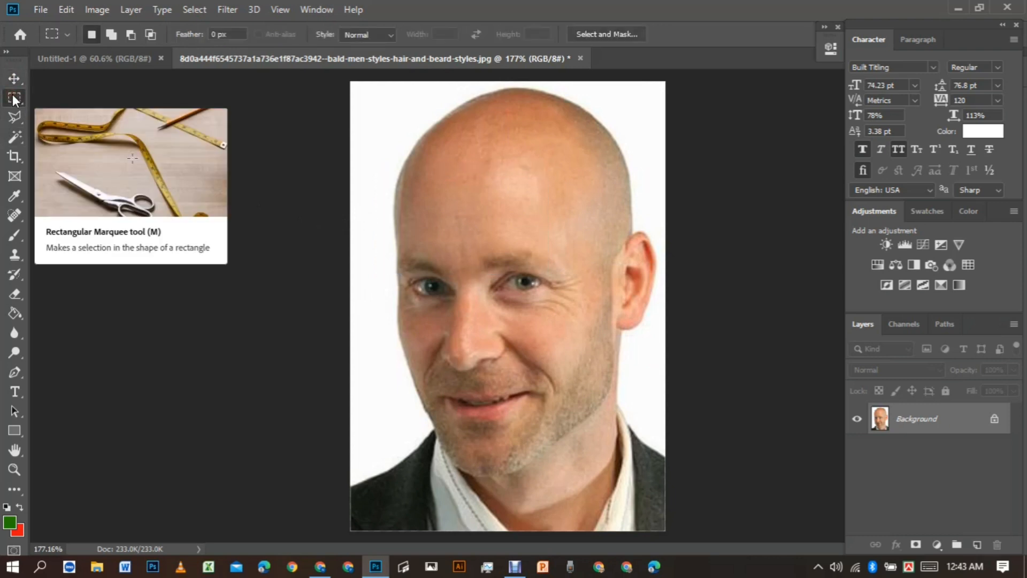
{"action": "left_click", "coordinate": [15, 117]}
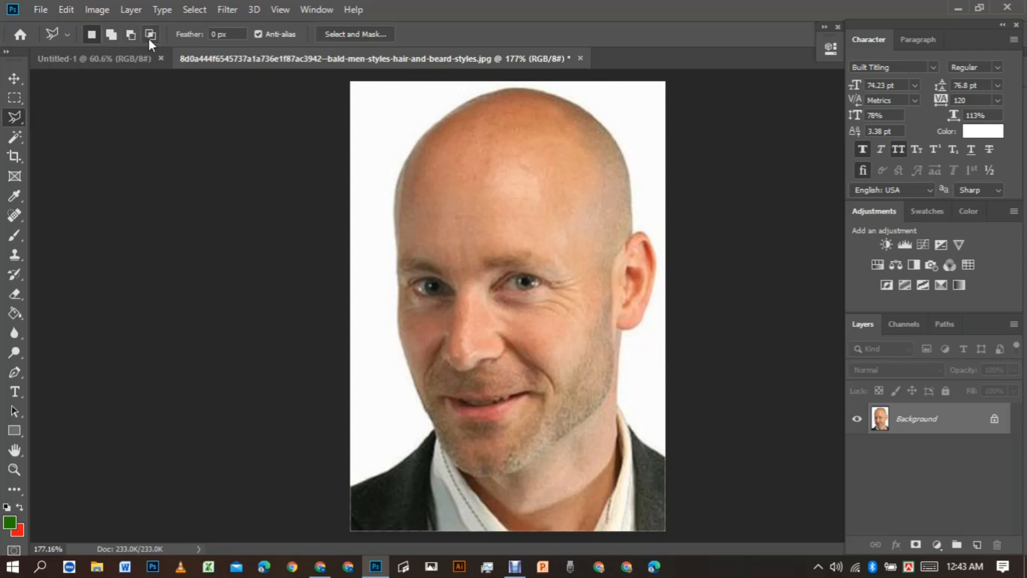
{"action": "left_click", "coordinate": [11, 117]}
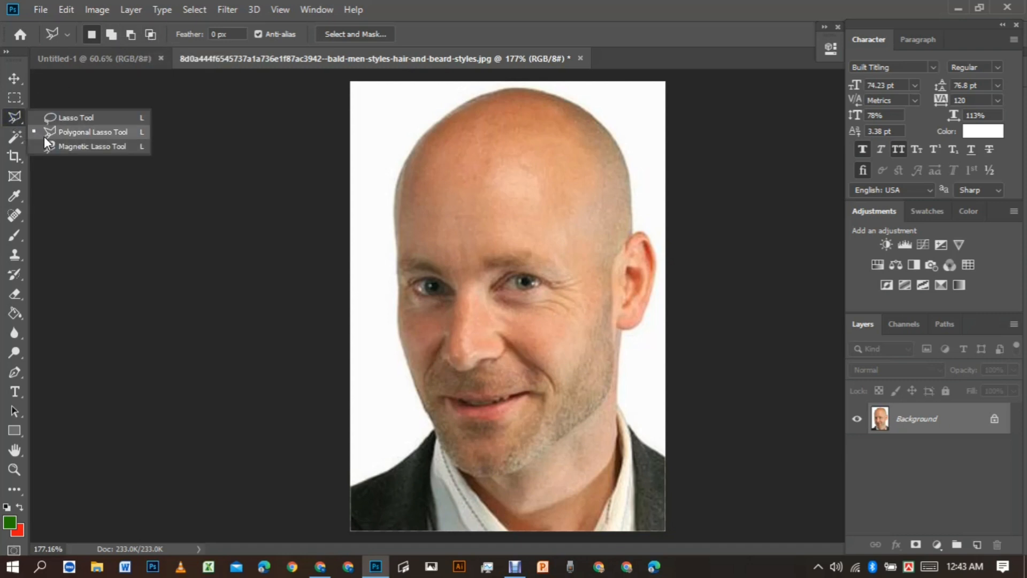
{"action": "left_click", "coordinate": [70, 146]}
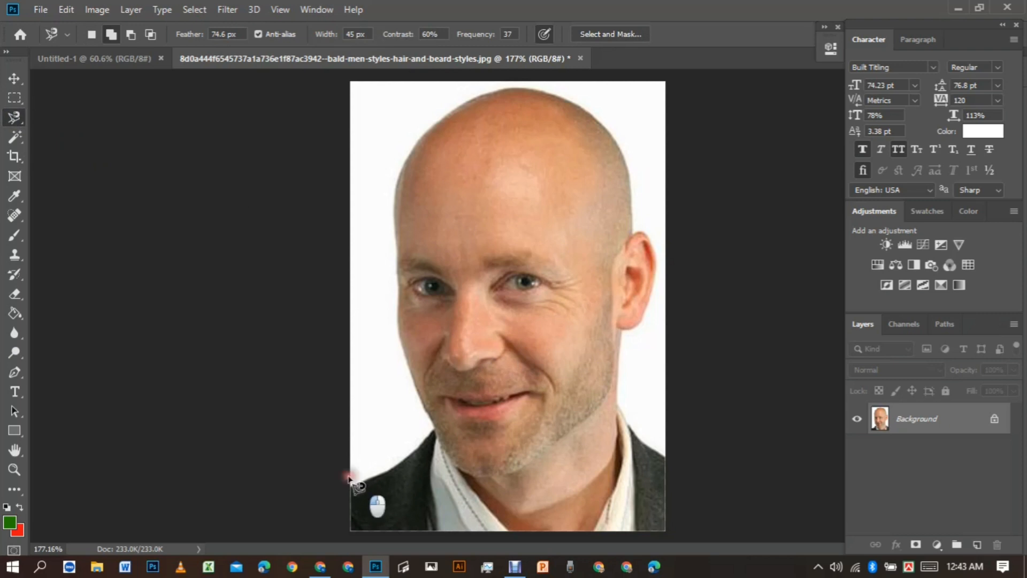
{"action": "left_click", "coordinate": [353, 475]}
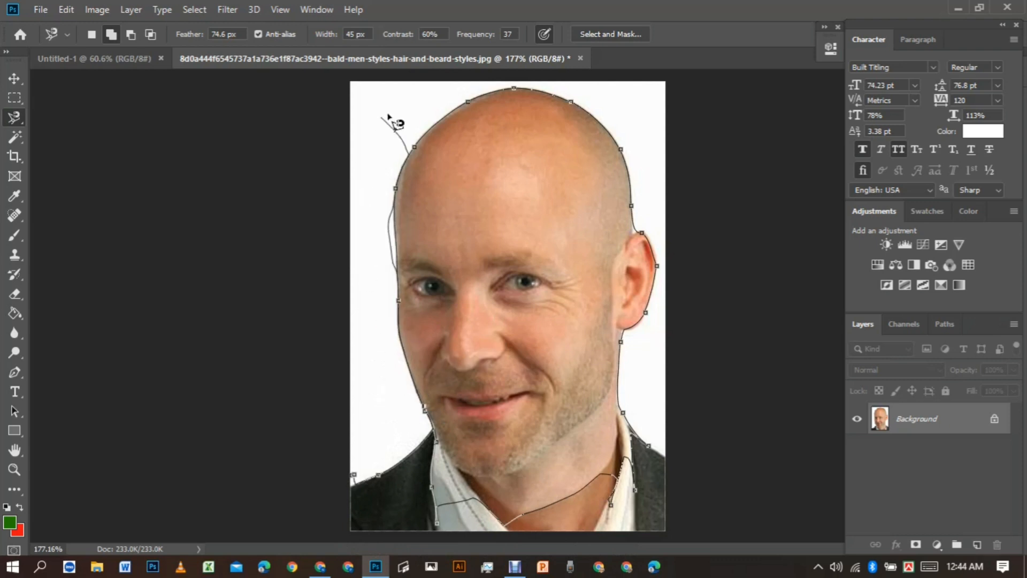
{"action": "left_click", "coordinate": [415, 144]}
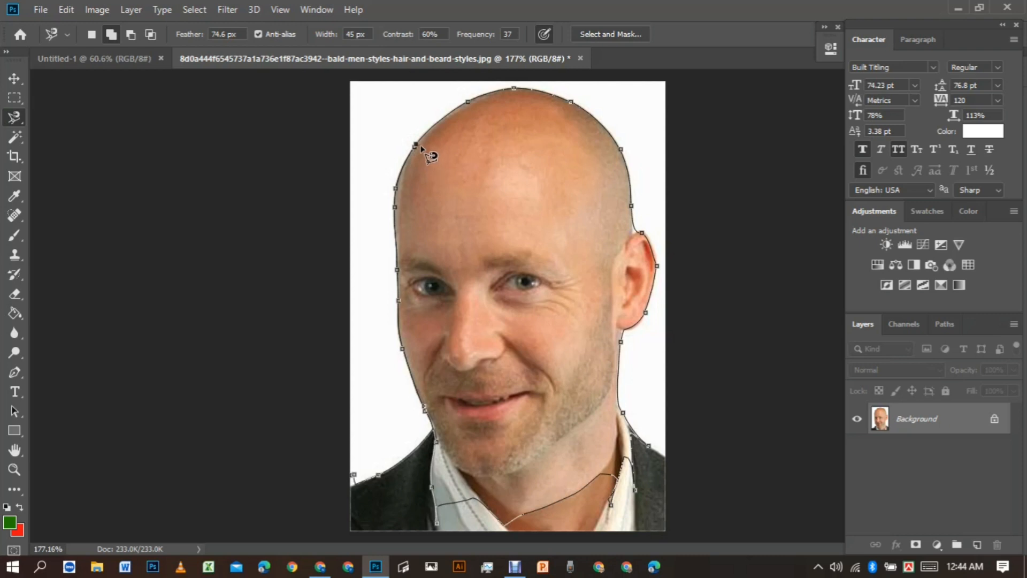
{"action": "left_click", "coordinate": [419, 145]}
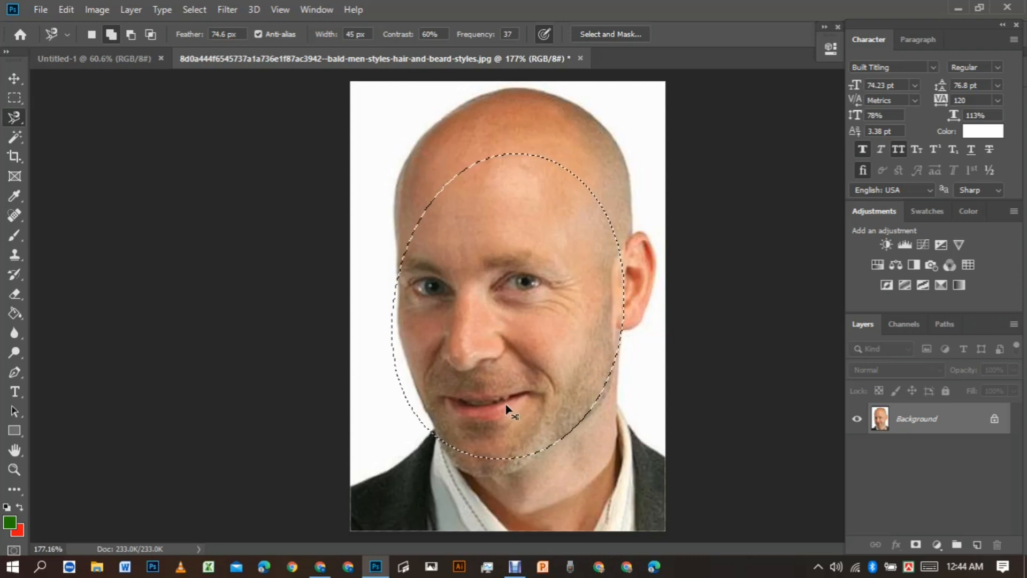
- Deselect, and retrace the man with the Magnetic Lasso tool, starting and closing the outline at the jacket shoulder on the photo's left edge
{"action": "key", "text": "ctrl+d"}
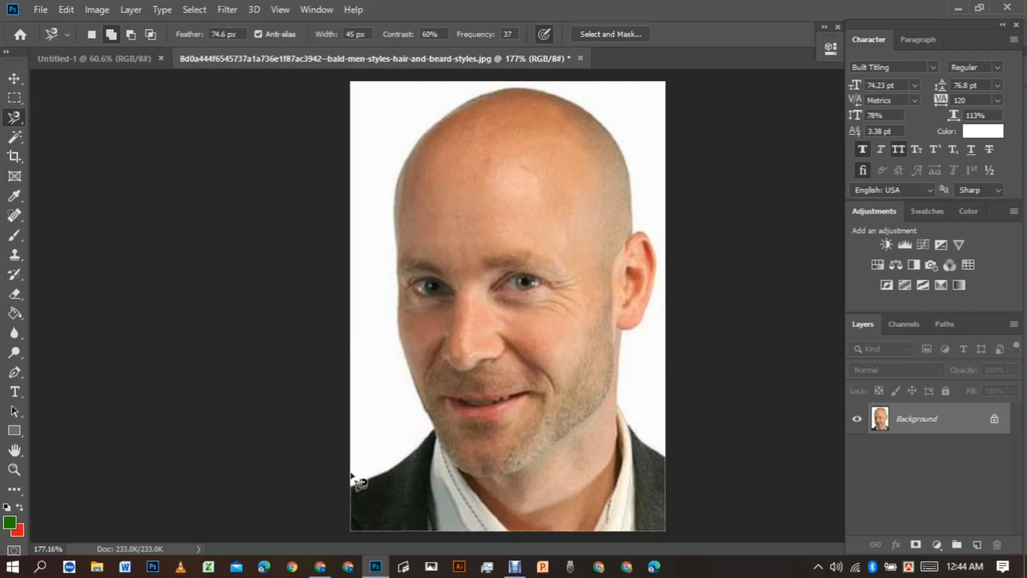
{"action": "left_click", "coordinate": [352, 473]}
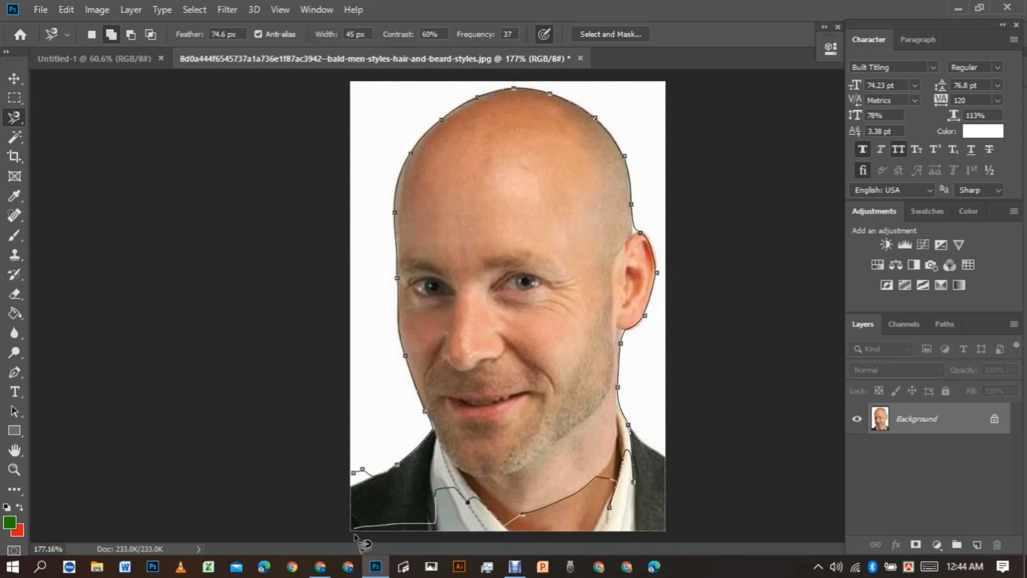
{"action": "left_click", "coordinate": [353, 474]}
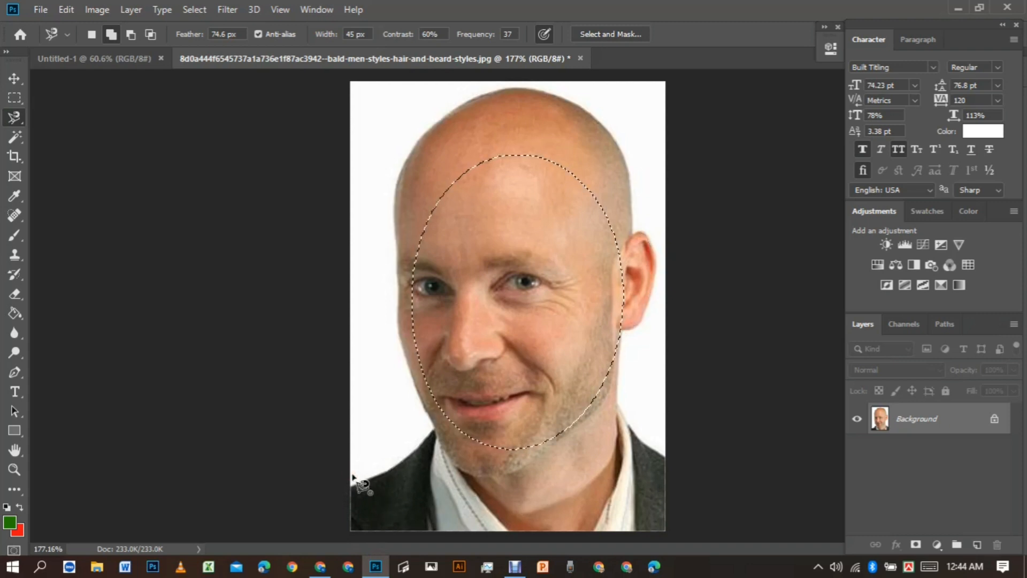
- Close the bald man's photo and open the image 20200525_103220 from the GRAPHICS (F:) drive
{"action": "left_click", "coordinate": [580, 58]}
{"action": "left_click", "coordinate": [514, 232]}
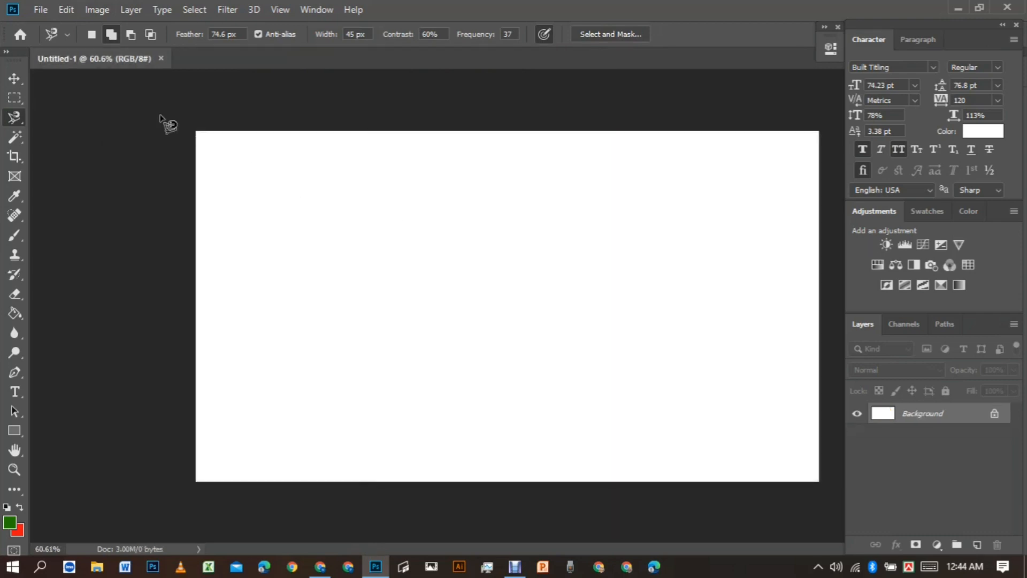
{"action": "left_click", "coordinate": [40, 11]}
{"action": "key", "text": "Escape"}
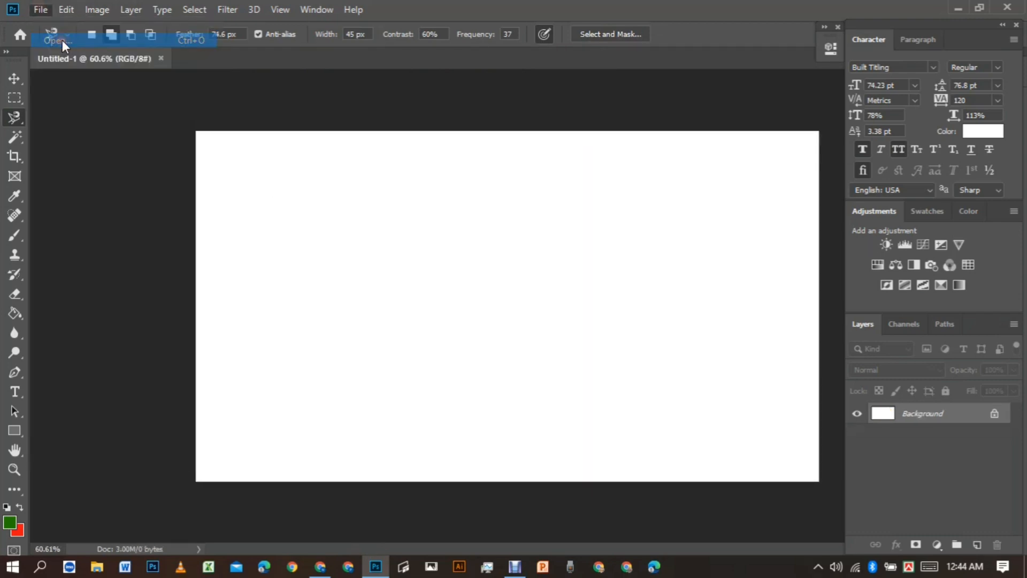
{"action": "key", "text": "ctrl+o"}
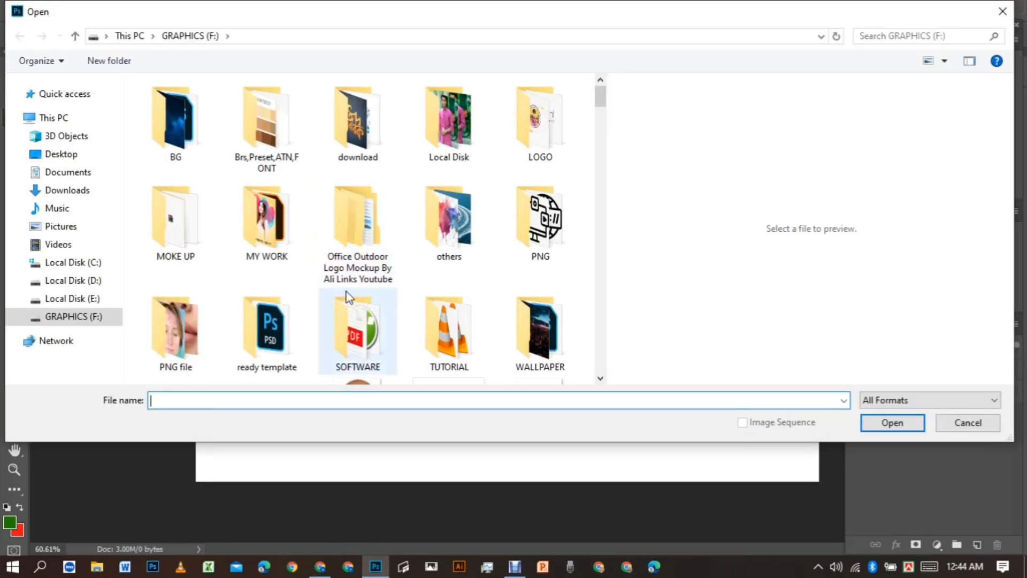
{"action": "scroll", "coordinate": [271, 298], "scroll_direction": "down", "scroll_amount": 5}
{"action": "left_click", "coordinate": [331, 194]}
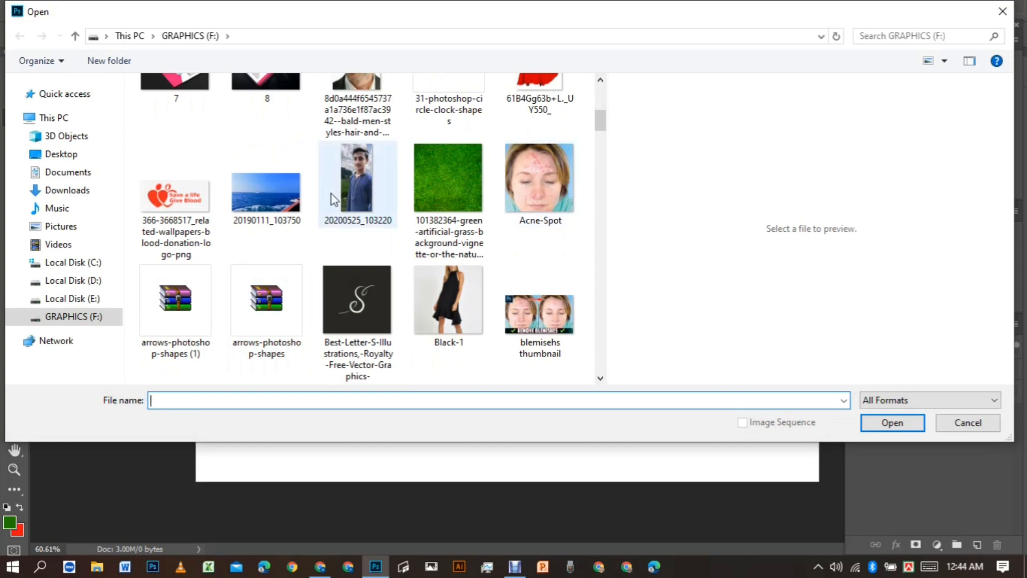
{"action": "scroll", "coordinate": [331, 193], "scroll_direction": "down", "scroll_amount": 5}
{"action": "scroll", "coordinate": [331, 193], "scroll_direction": "up", "scroll_amount": 4}
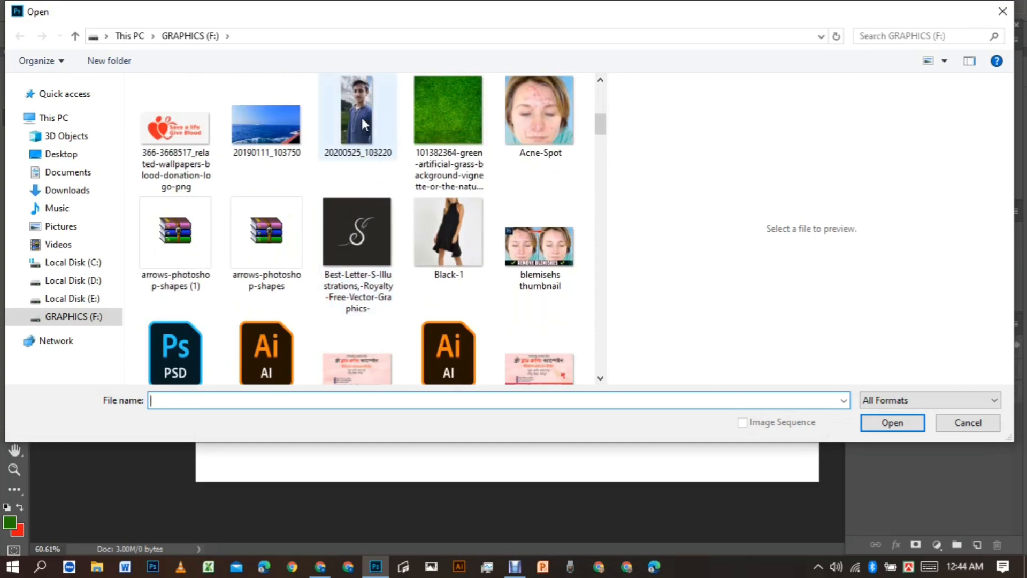
{"action": "left_click", "coordinate": [878, 422]}
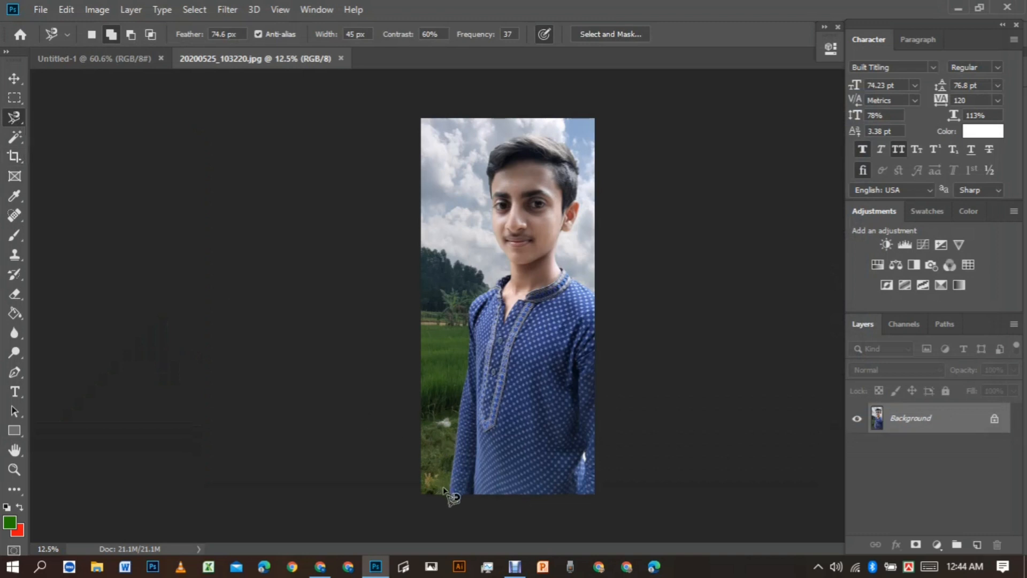
- Try to outline the boy with the Magnetic Lasso tool, starting and closing at the sleeve on the photo's bottom edge
{"action": "mouse_move", "coordinate": [441, 497]}
{"action": "left_mouse_down"}
{"action": "mouse_move", "coordinate": [466, 335]}
{"action": "mouse_move", "coordinate": [460, 248]}
{"action": "left_mouse_up"}
{"action": "mouse_move", "coordinate": [468, 176]}
{"action": "left_mouse_down"}
{"action": "mouse_move", "coordinate": [509, 135]}
{"action": "mouse_move", "coordinate": [544, 137]}
{"action": "mouse_move", "coordinate": [564, 156]}
{"action": "mouse_move", "coordinate": [581, 208]}
{"action": "mouse_move", "coordinate": [582, 372]}
{"action": "mouse_move", "coordinate": [569, 436]}
{"action": "mouse_move", "coordinate": [529, 486]}
{"action": "mouse_move", "coordinate": [494, 482]}
{"action": "mouse_move", "coordinate": [474, 446]}
{"action": "mouse_move", "coordinate": [446, 496]}
{"action": "left_mouse_up"}
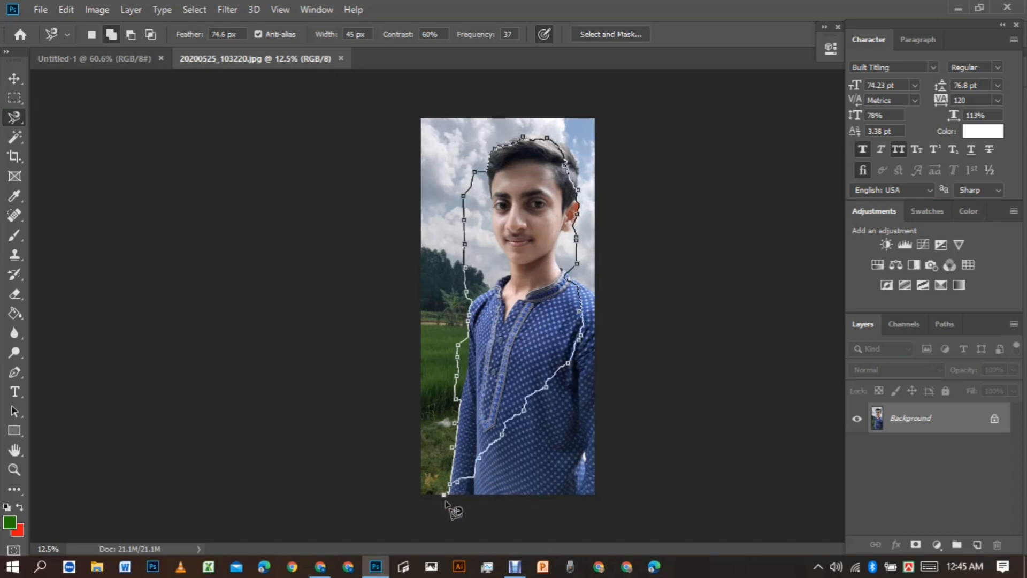
{"action": "double_click", "coordinate": [445, 493]}
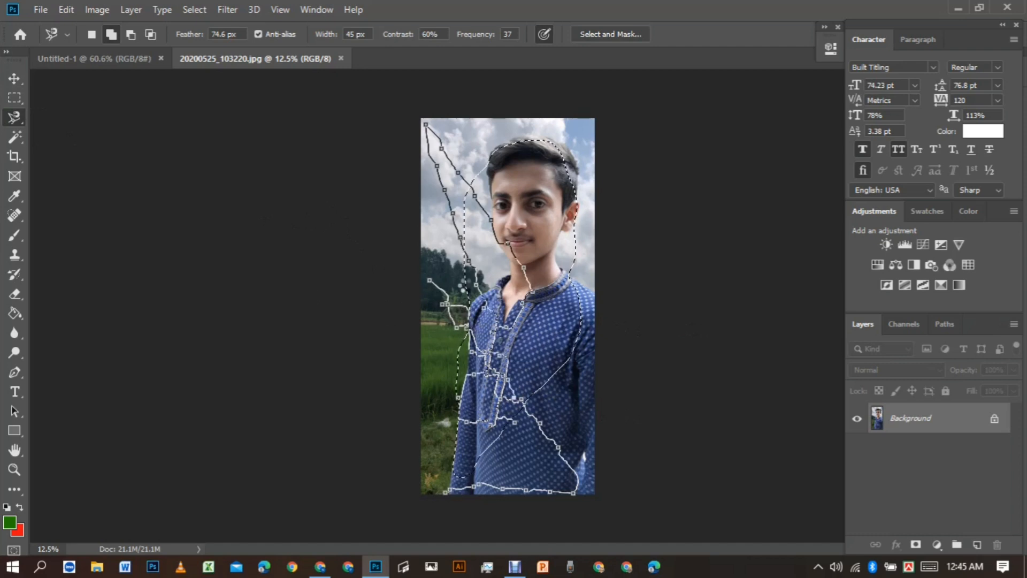
{"action": "left_click", "coordinate": [448, 495]}
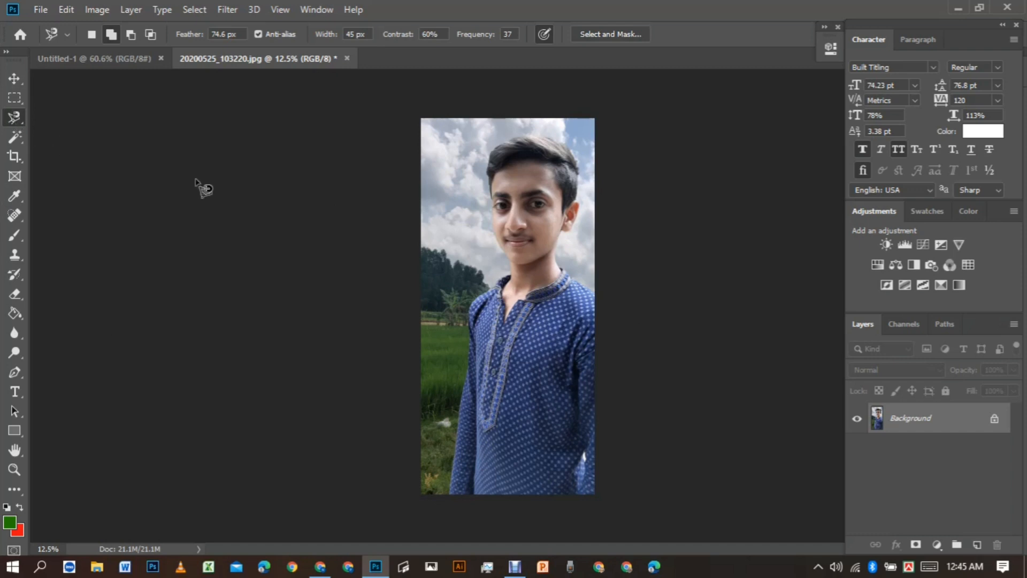
- Draw a closed Magnetic Lasso selection over the background and part of the boy's shirt, and deselect it
{"action": "left_click", "coordinate": [439, 346]}
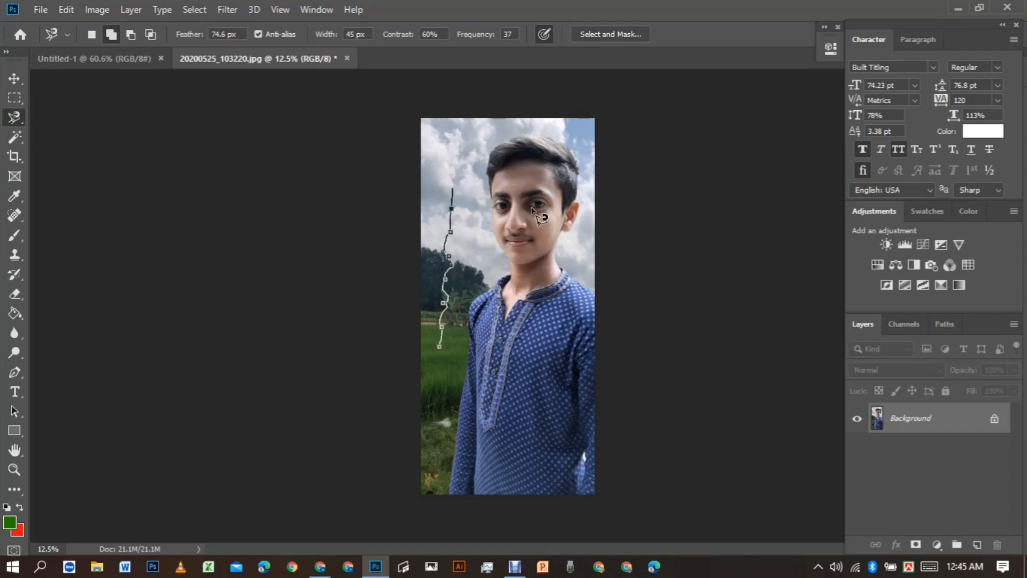
{"action": "left_click", "coordinate": [440, 348]}
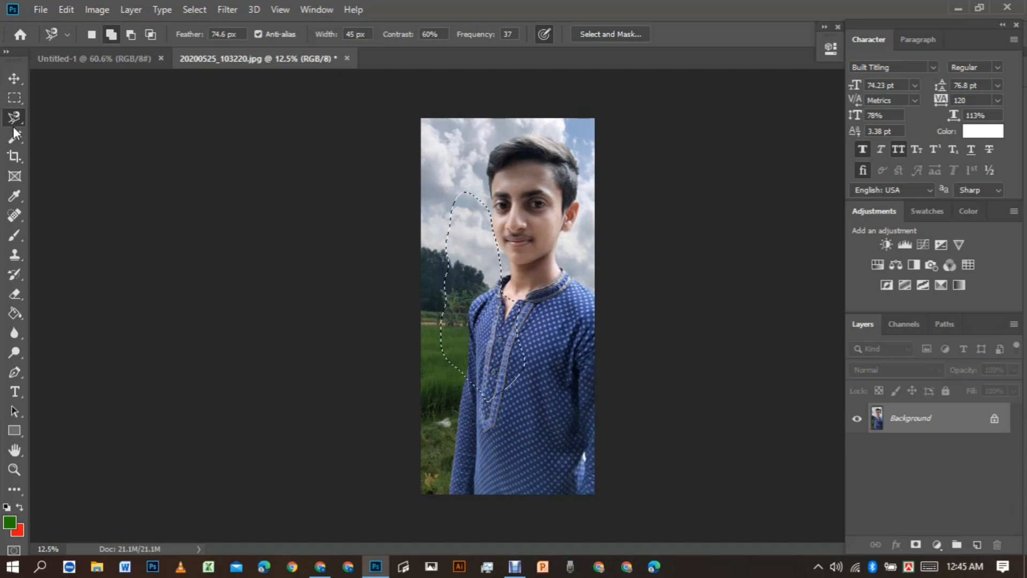
{"action": "key", "text": "ctrl+d"}
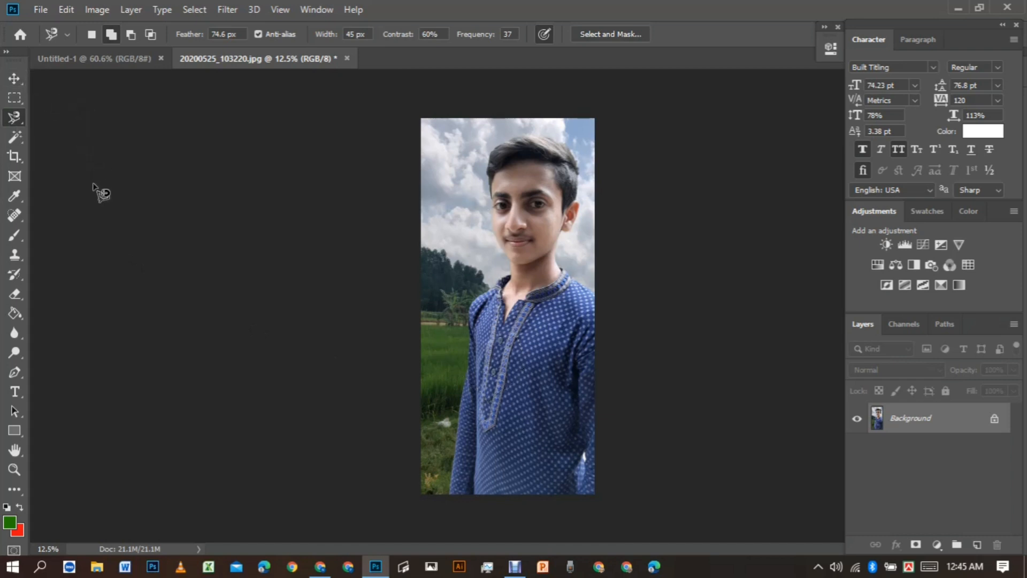
- Select the boy with the Quick Selection tool by brushing from the bottom of his shirt up to his hair
{"action": "left_click", "coordinate": [18, 133]}
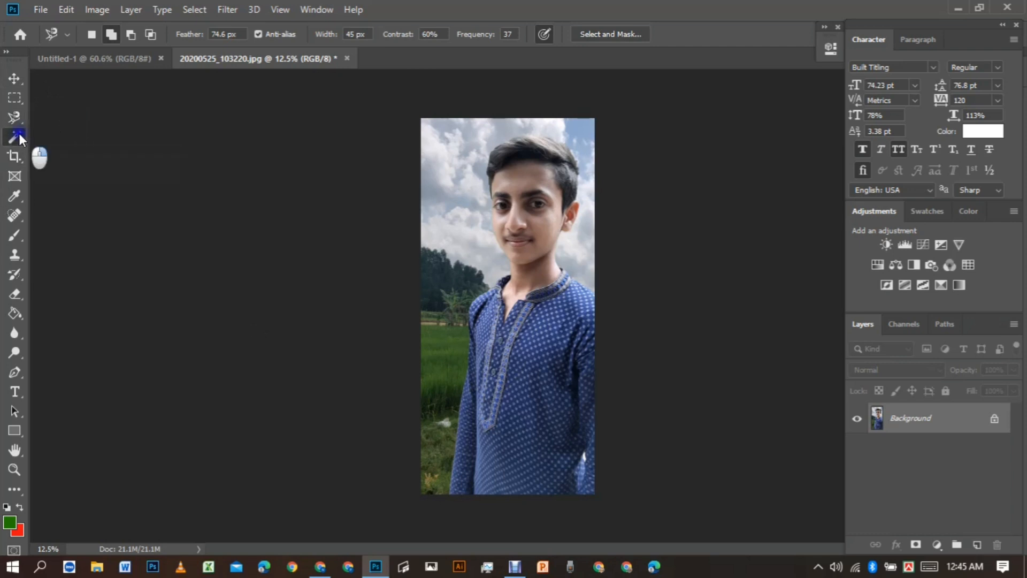
{"action": "left_click", "coordinate": [59, 138]}
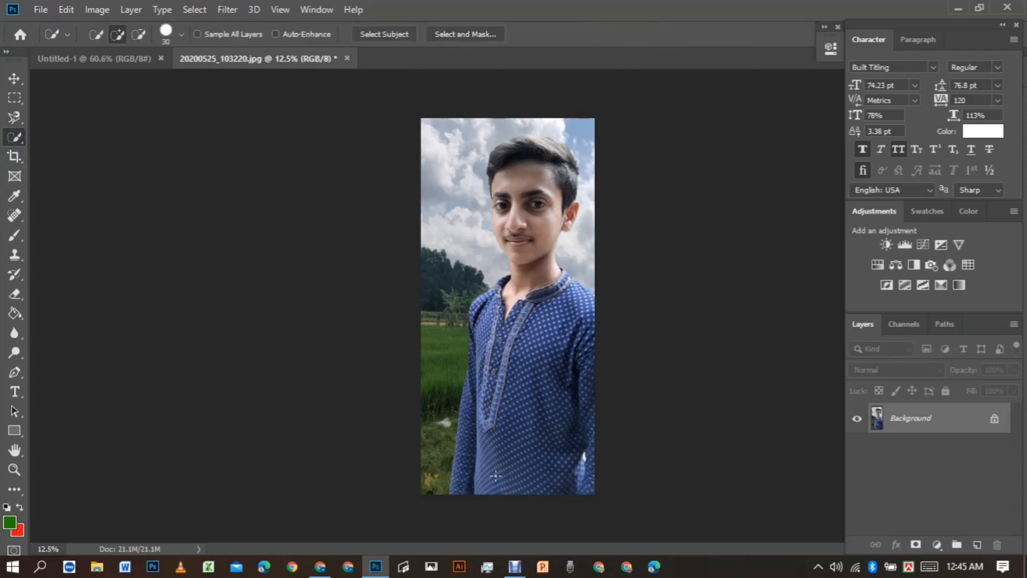
{"action": "mouse_move", "coordinate": [512, 494]}
{"action": "left_mouse_down"}
{"action": "mouse_move", "coordinate": [514, 410]}
{"action": "mouse_move", "coordinate": [553, 350]}
{"action": "mouse_move", "coordinate": [536, 320]}
{"action": "mouse_move", "coordinate": [479, 321]}
{"action": "mouse_move", "coordinate": [476, 307]}
{"action": "mouse_move", "coordinate": [462, 485]}
{"action": "mouse_move", "coordinate": [518, 324]}
{"action": "mouse_move", "coordinate": [528, 245]}
{"action": "mouse_move", "coordinate": [511, 168]}
{"action": "mouse_move", "coordinate": [570, 169]}
{"action": "mouse_move", "coordinate": [570, 159]}
{"action": "mouse_move", "coordinate": [518, 145]}
{"action": "mouse_move", "coordinate": [560, 145]}
{"action": "mouse_move", "coordinate": [513, 140]}
{"action": "left_mouse_up"}
{"action": "left_click", "coordinate": [500, 291]}
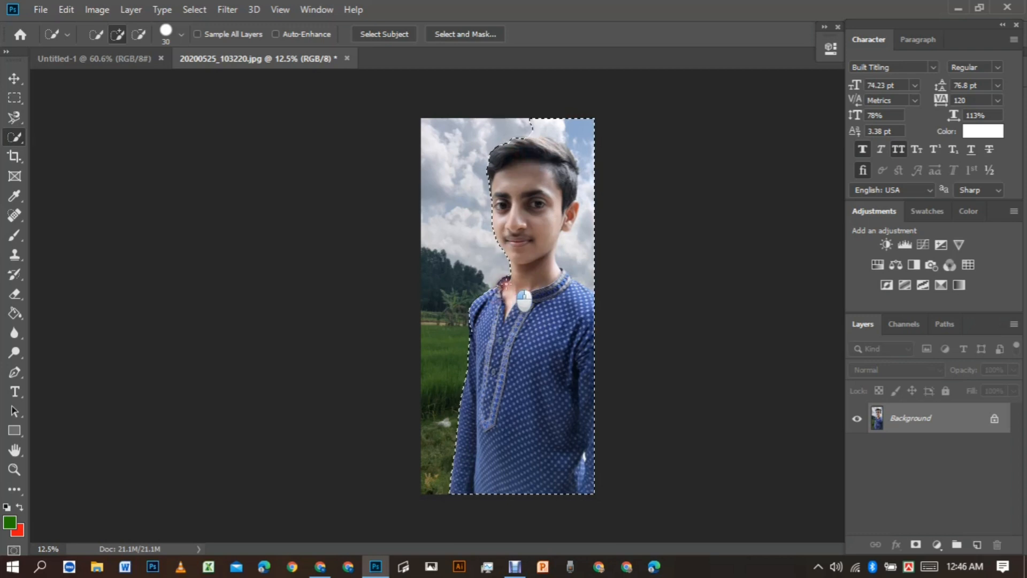
- Refine the Quick Selection edge along the boy's shirt collar by adding the missed collar areas
{"action": "scroll", "coordinate": [506, 284], "scroll_direction": "up", "scroll_amount": 1}
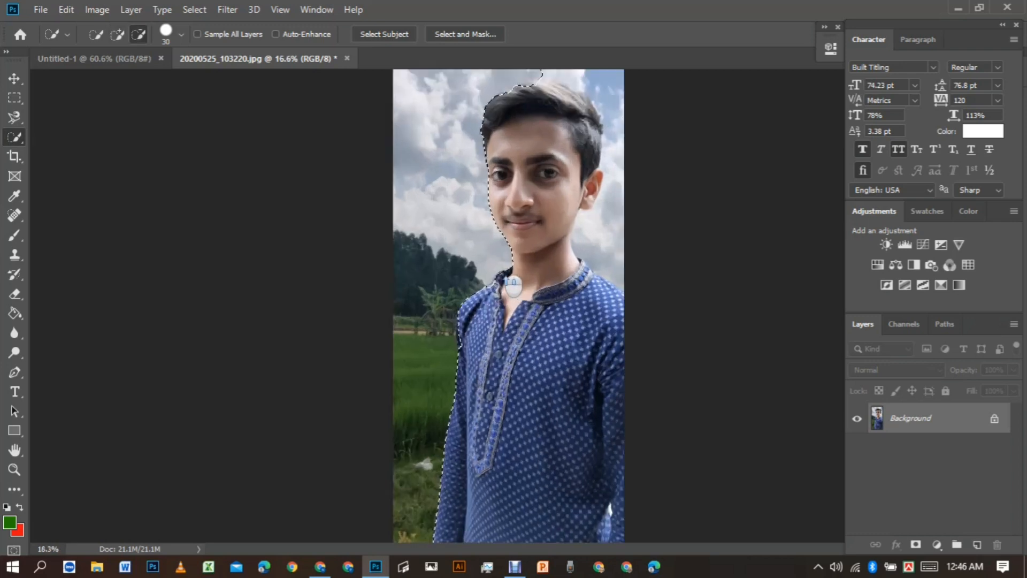
{"action": "scroll", "coordinate": [512, 285], "scroll_direction": "up", "scroll_amount": 5}
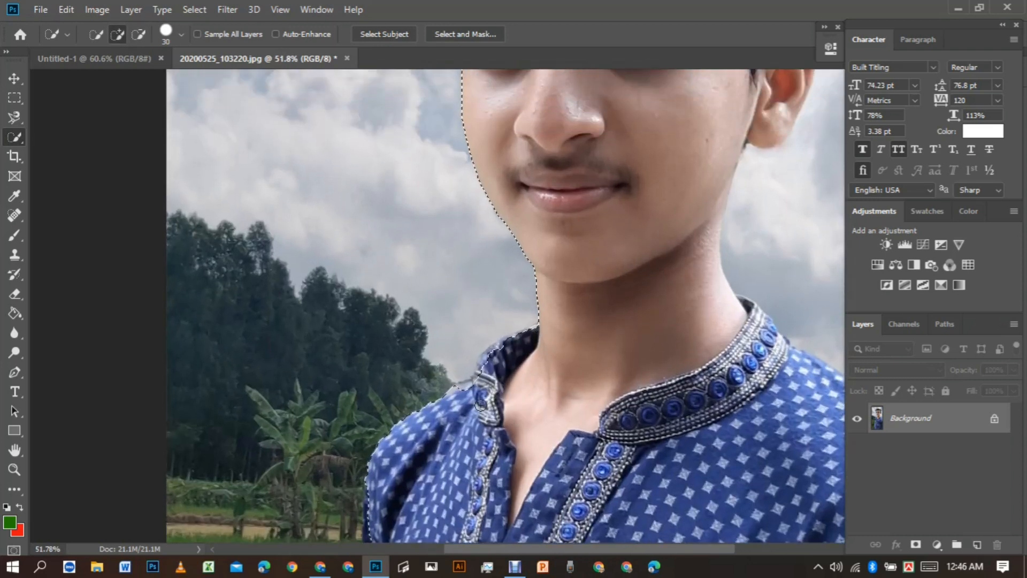
{"action": "left_click_drag", "start_coordinate": [474, 383], "coordinate": [480, 380]}
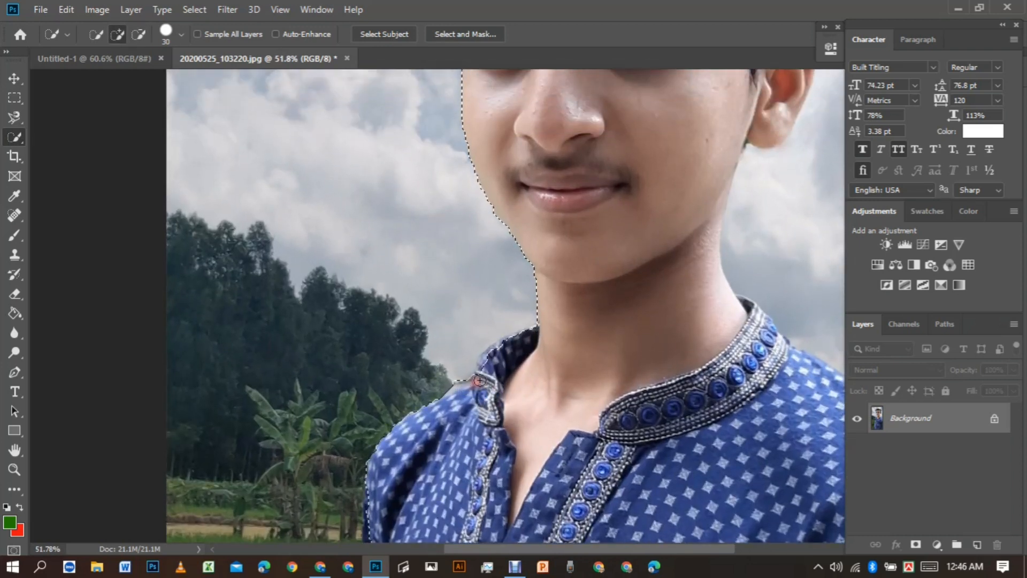
{"action": "left_click", "coordinate": [489, 368]}
{"action": "left_click", "coordinate": [490, 359]}
{"action": "left_click", "coordinate": [497, 353]}
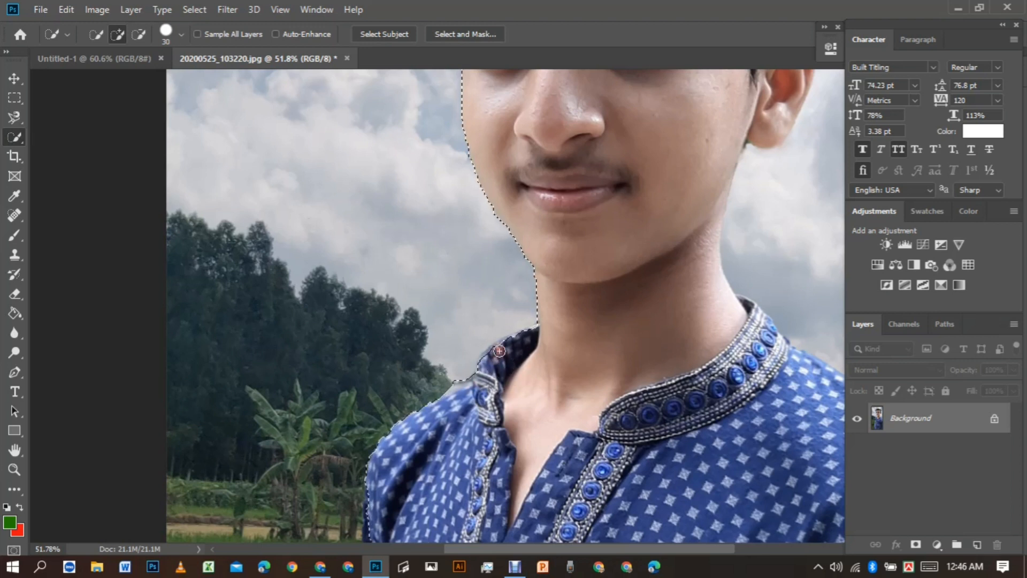
- Subtract the sky above and beside the boy's hair from the selection with the Quick Selection tool
{"action": "scroll", "coordinate": [493, 347], "scroll_direction": "up", "scroll_amount": 2}
{"action": "scroll", "coordinate": [491, 417], "scroll_direction": "up", "scroll_amount": 10}
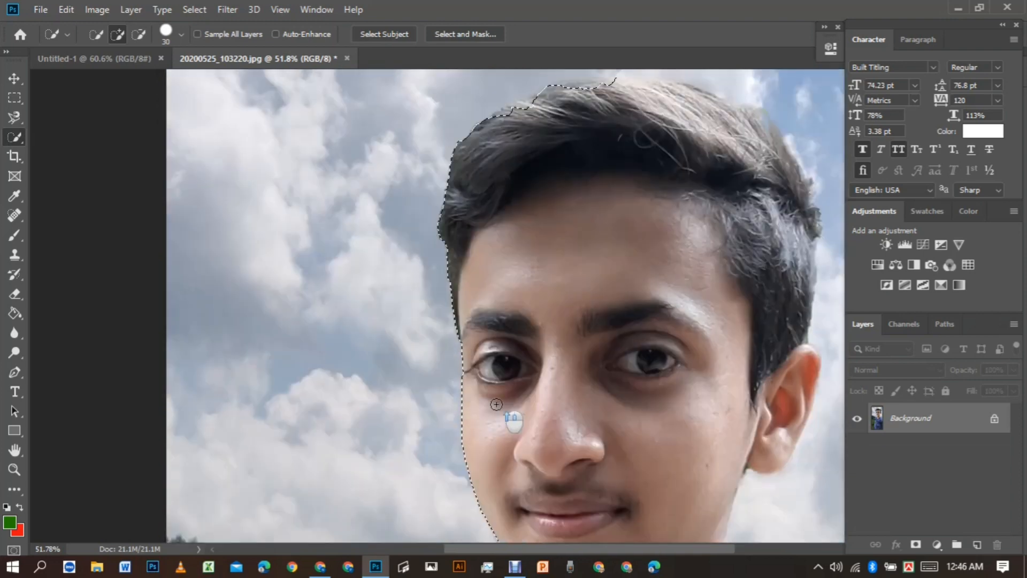
{"action": "scroll", "coordinate": [645, 314], "scroll_direction": "down", "scroll_amount": 2}
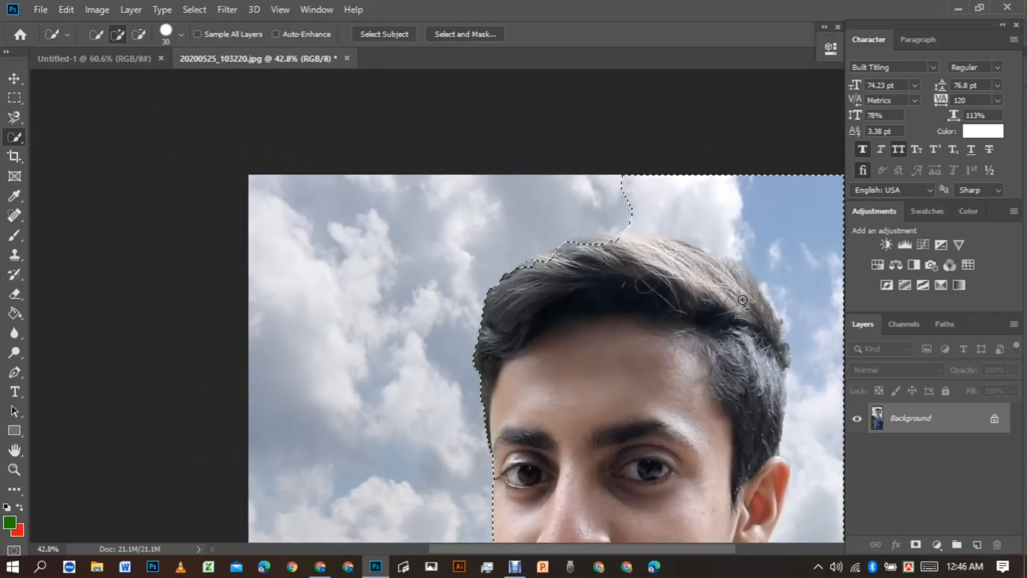
{"action": "scroll", "coordinate": [738, 288], "scroll_direction": "down", "scroll_amount": 2}
{"action": "scroll", "coordinate": [733, 392], "scroll_direction": "down", "scroll_amount": 1}
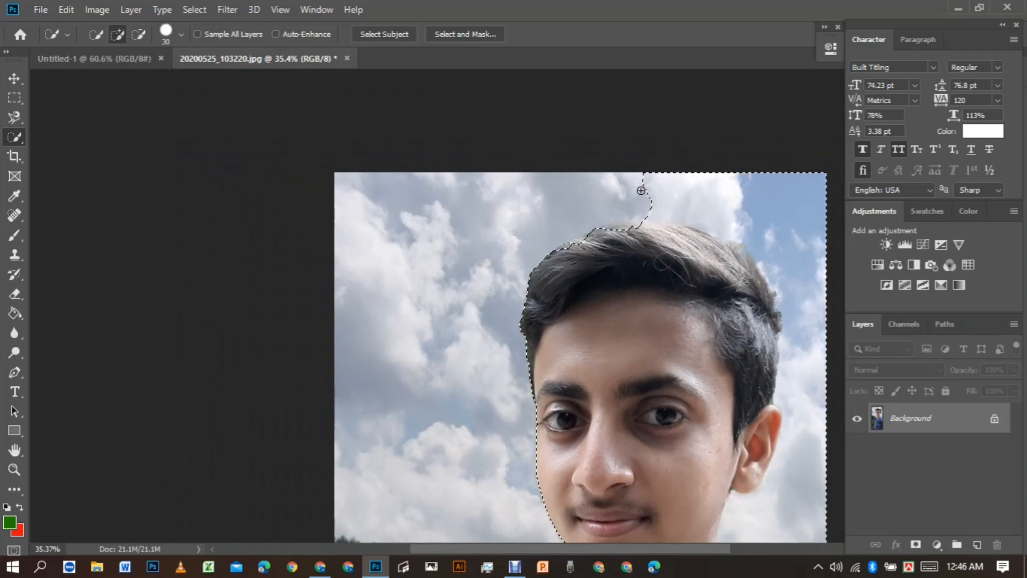
{"action": "left_click", "coordinate": [131, 35]}
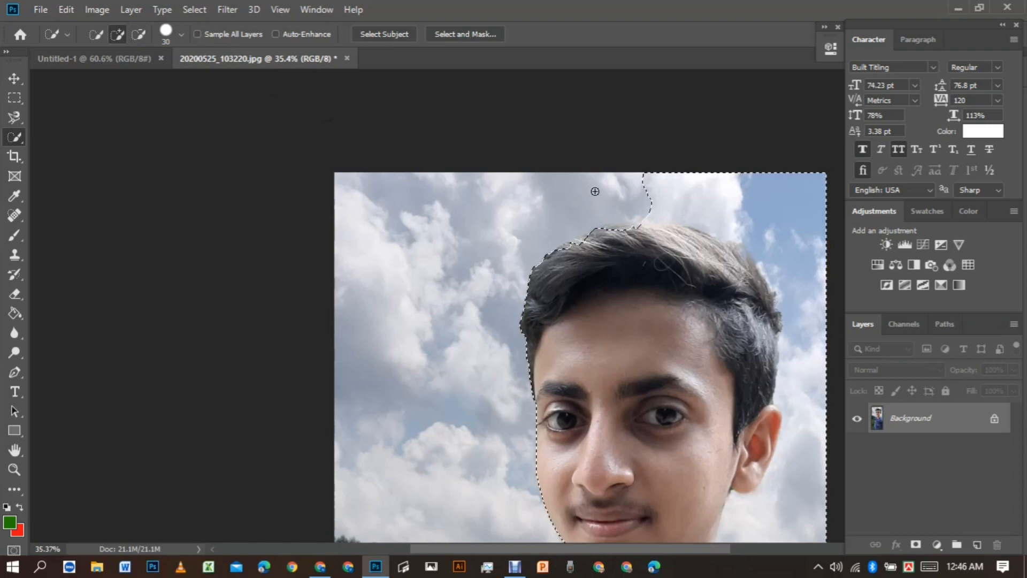
{"action": "key", "text": "alt"}
{"action": "left_click_drag", "start_coordinate": [635, 192], "coordinate": [744, 213]}
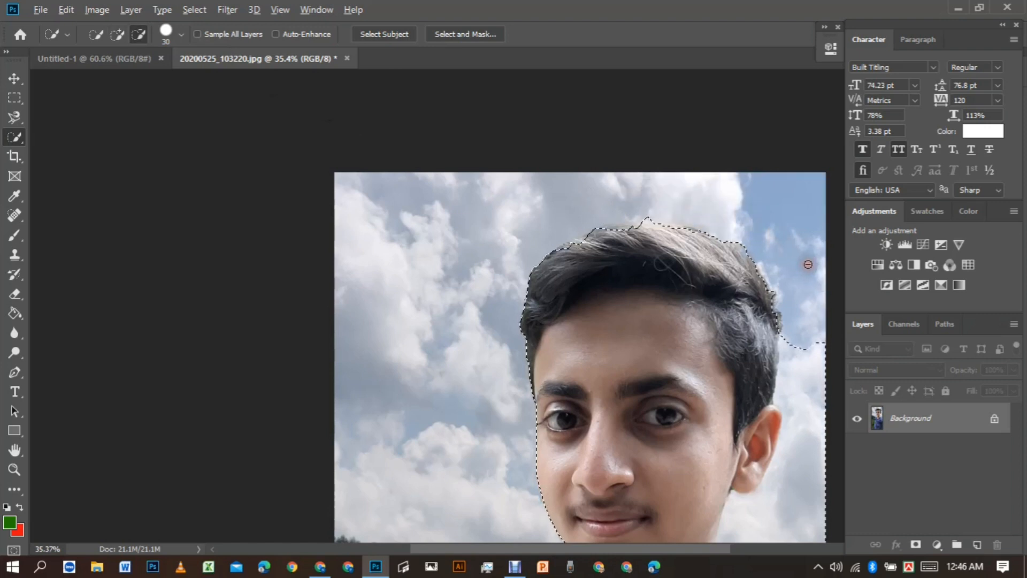
{"action": "scroll", "coordinate": [807, 264], "scroll_direction": "down", "scroll_amount": 3}
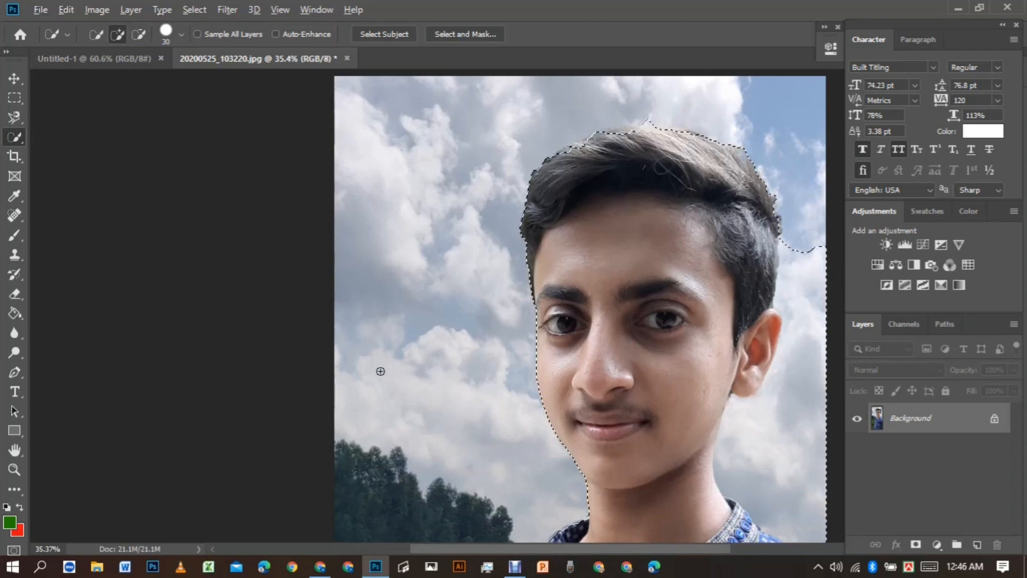
- Subtract the sky beside the boy's ear and neck from the selection with the Quick Selection tool
{"action": "key", "text": "alt"}
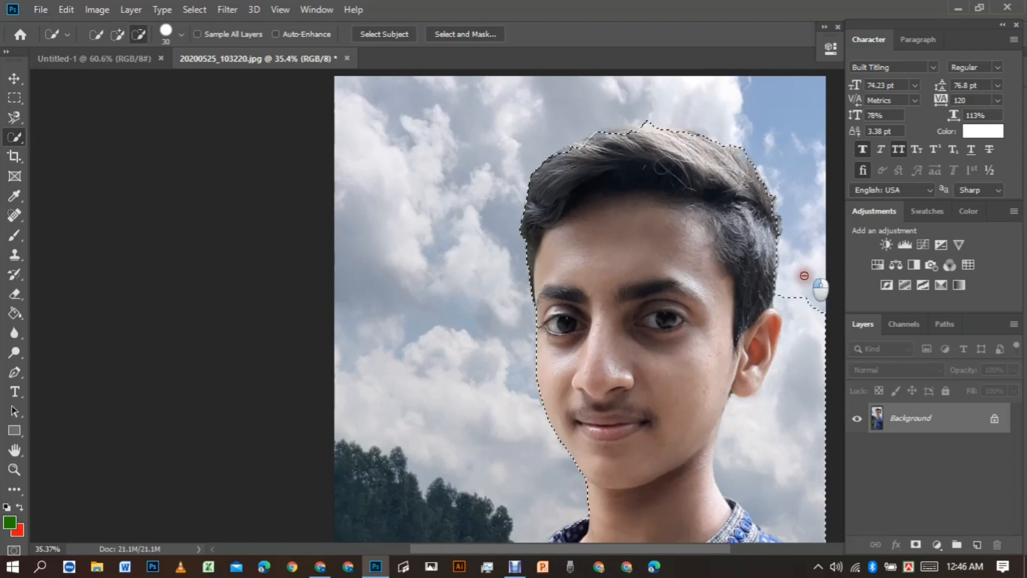
{"action": "left_click_drag", "start_coordinate": [804, 276], "coordinate": [780, 371]}
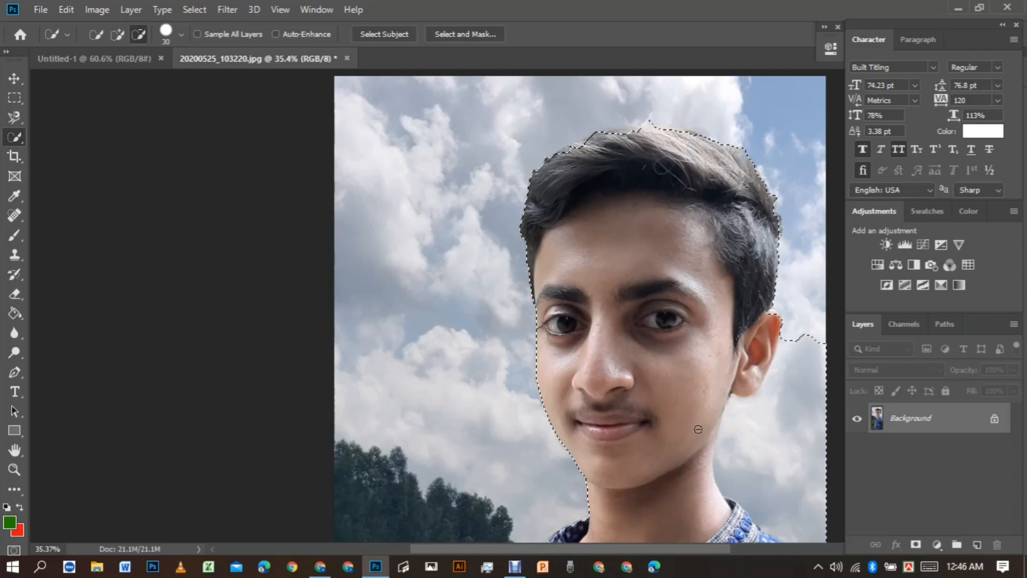
{"action": "key", "text": "alt"}
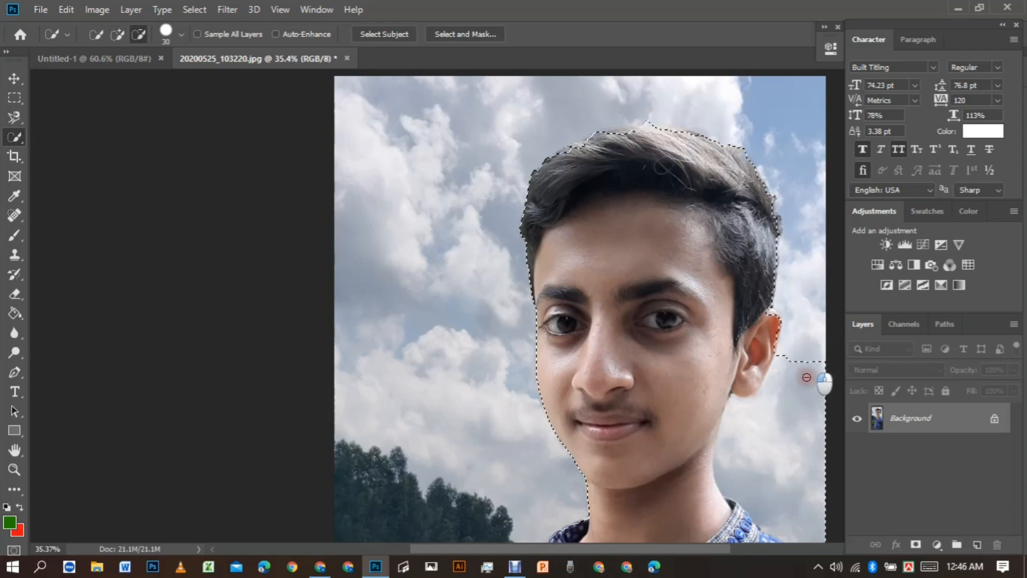
{"action": "left_click_drag", "start_coordinate": [807, 377], "coordinate": [786, 465]}
{"action": "scroll", "coordinate": [764, 442], "scroll_direction": "down", "scroll_amount": 4}
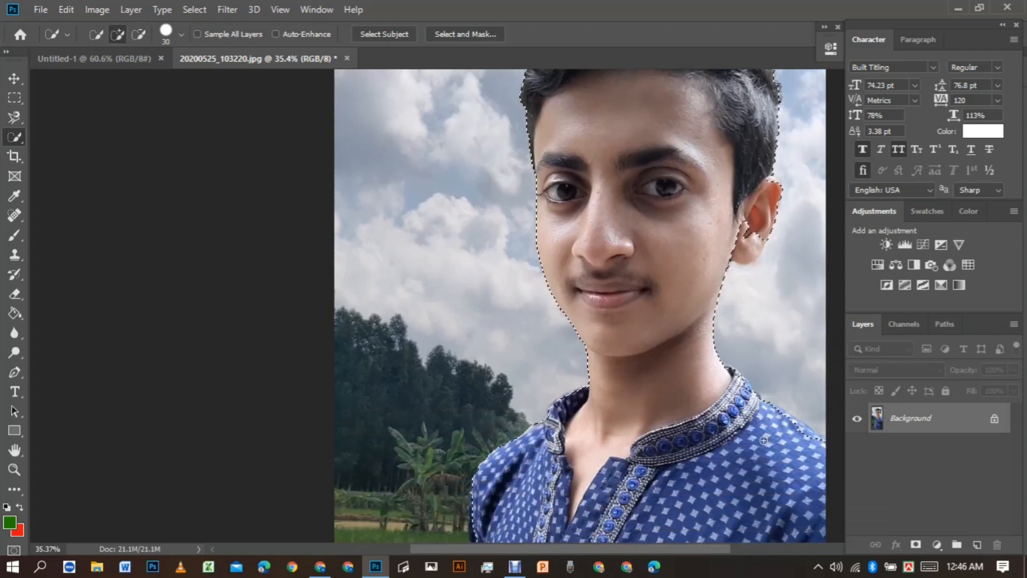
- Add the missed lower part of the boy's ear back to the selection with the Quick Selection tool
{"action": "key", "text": "alt"}
{"action": "scroll", "coordinate": [763, 396], "scroll_direction": "up", "scroll_amount": 3}
{"action": "key", "text": "alt"}
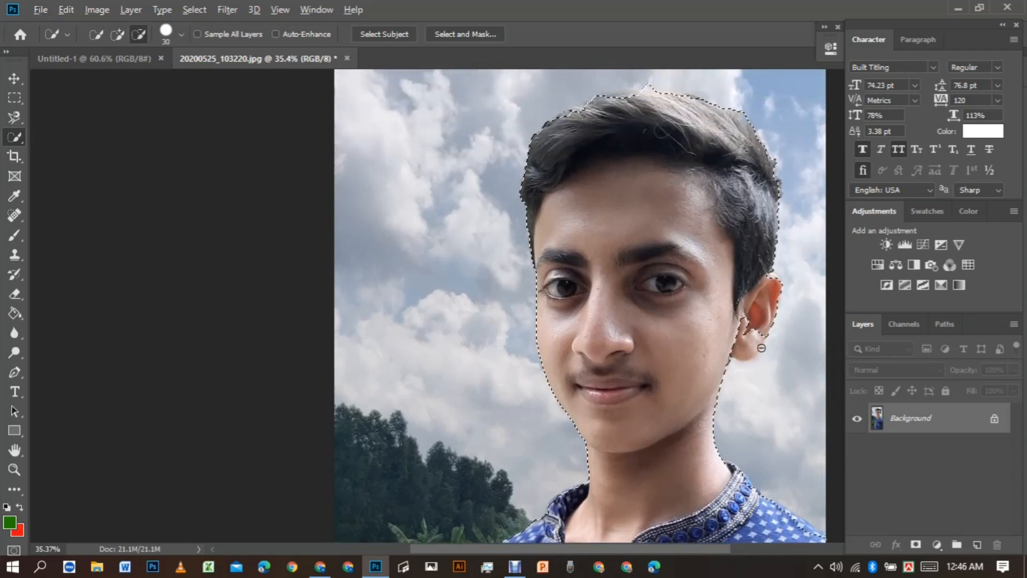
{"action": "scroll", "coordinate": [762, 348], "scroll_direction": "up", "scroll_amount": 2}
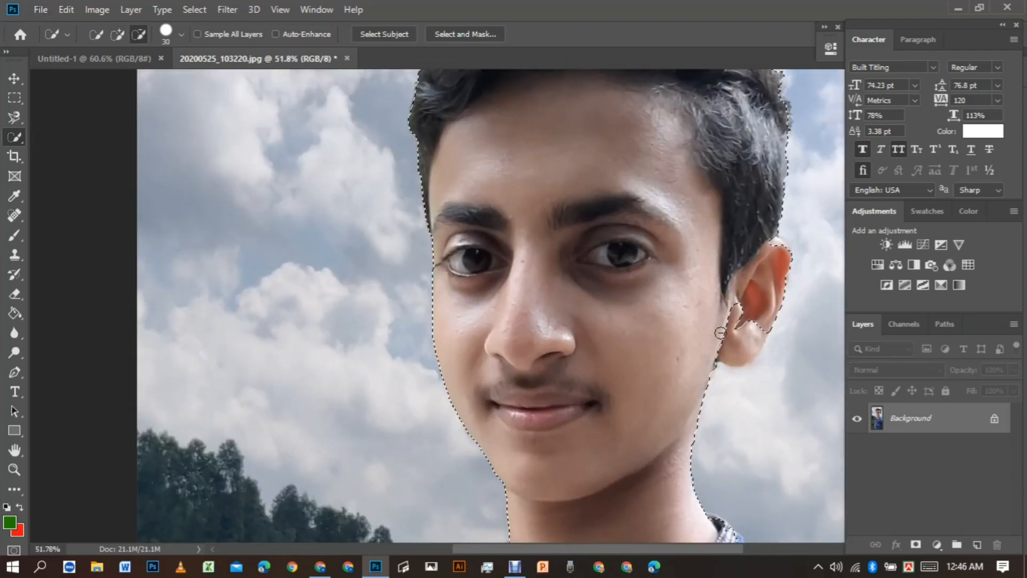
{"action": "key", "text": "alt"}
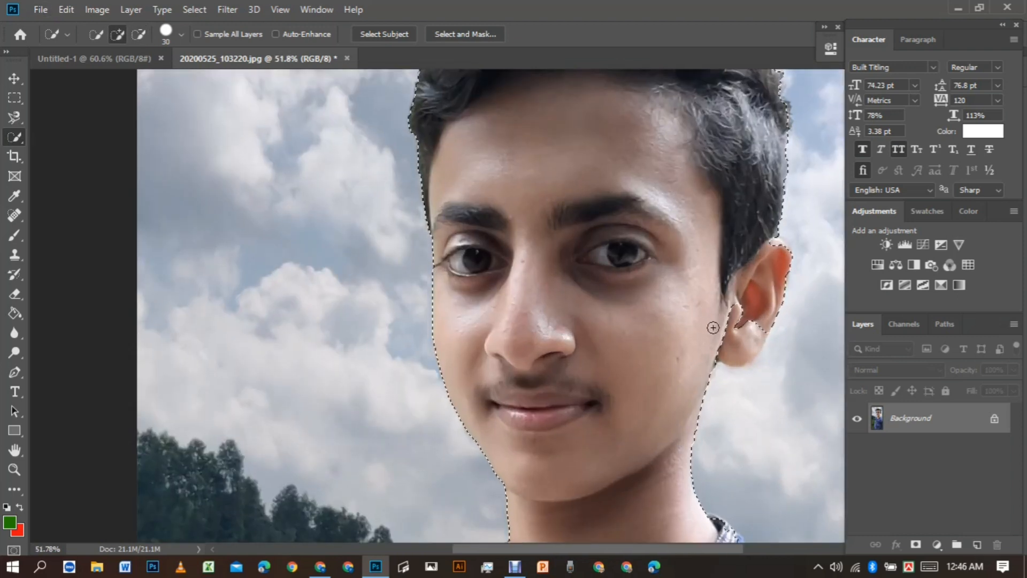
{"action": "mouse_move", "coordinate": [714, 327]}
{"action": "left_mouse_down"}
{"action": "mouse_move", "coordinate": [741, 347]}
{"action": "mouse_move", "coordinate": [752, 275]}
{"action": "left_mouse_up"}
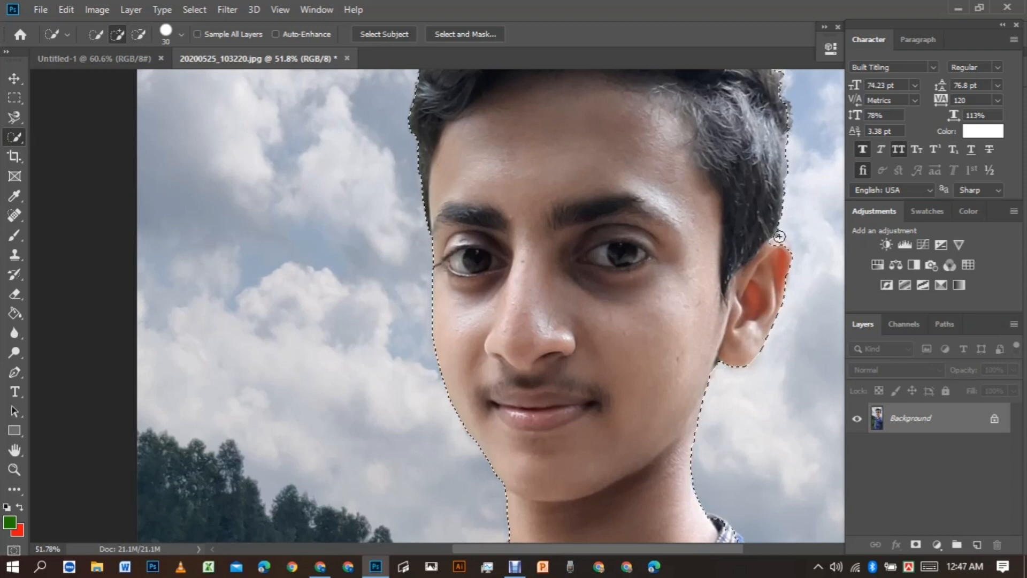
{"action": "scroll", "coordinate": [610, 350], "scroll_direction": "down", "scroll_amount": 5}
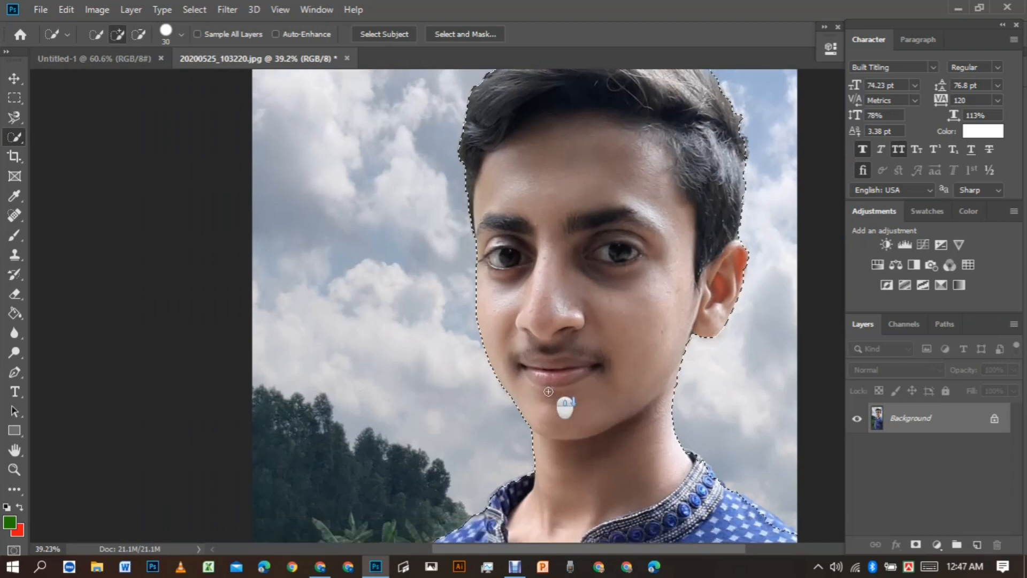
{"action": "scroll", "coordinate": [602, 410], "scroll_direction": "down", "scroll_amount": 2}
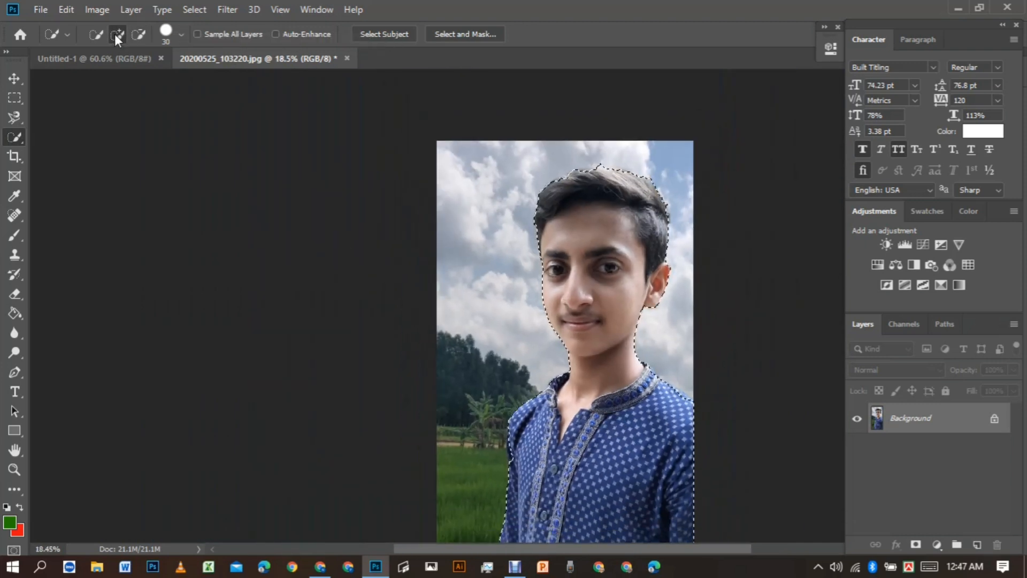
- Deselect the current selection and reselect the boy automatically with Select Subject
{"action": "left_click", "coordinate": [181, 34]}
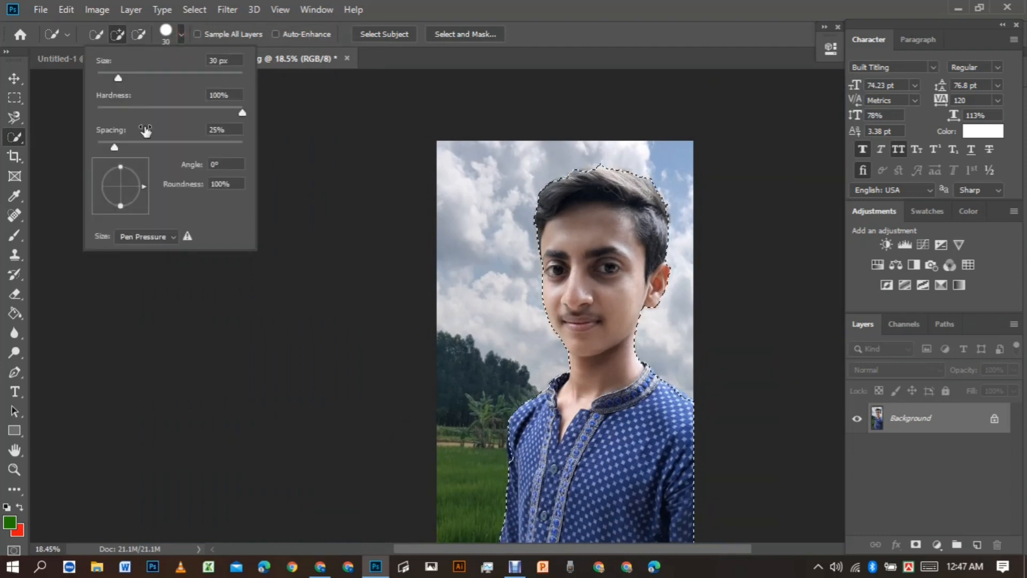
{"action": "left_click", "coordinate": [180, 35]}
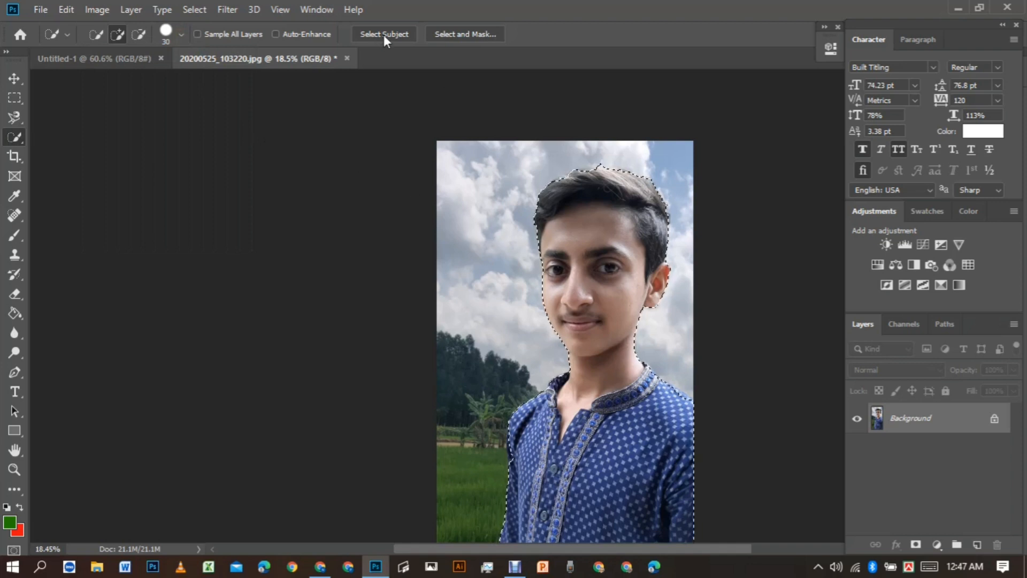
{"action": "key", "text": "ctrl+d"}
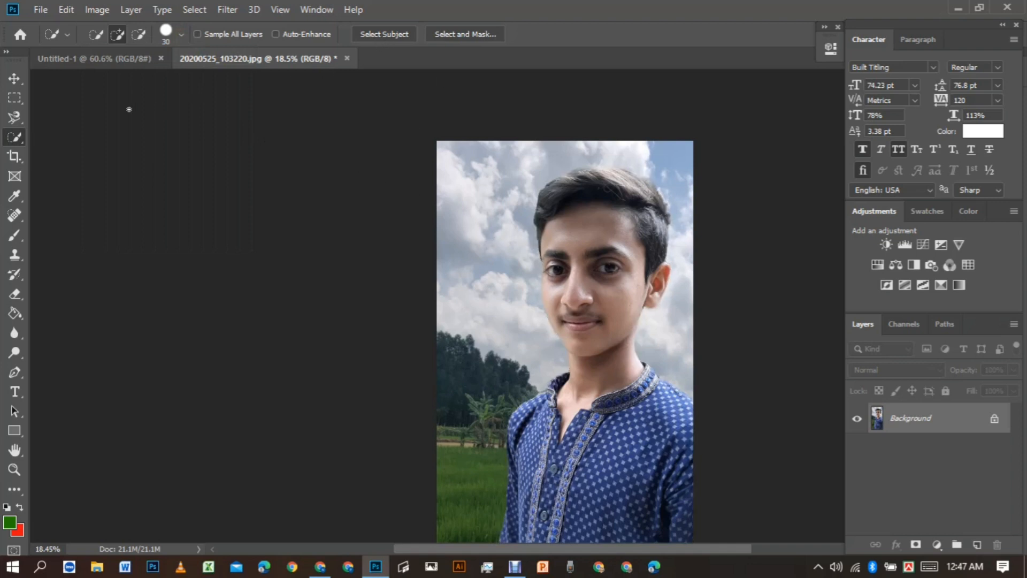
{"action": "left_click", "coordinate": [13, 79]}
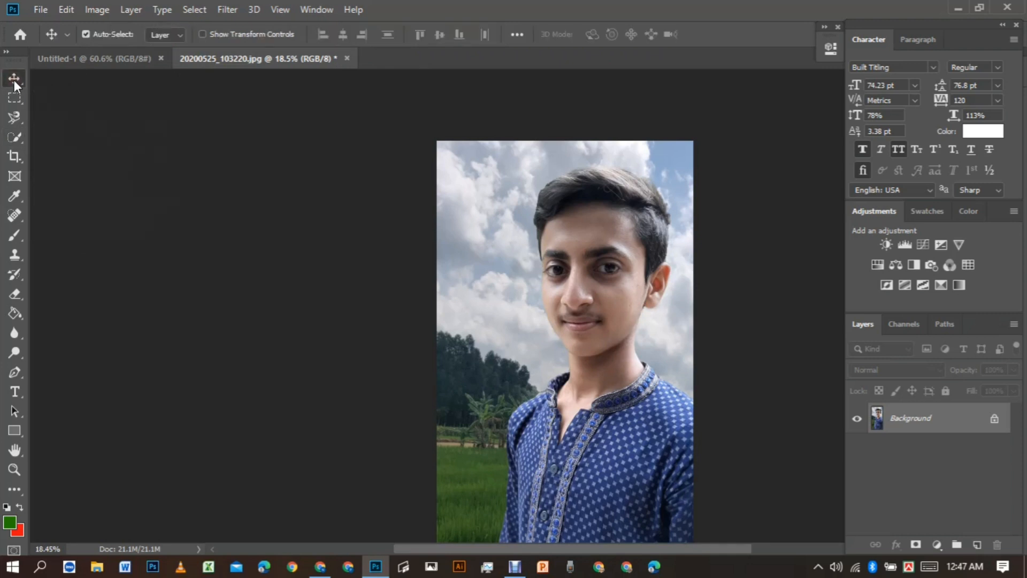
{"action": "left_click", "coordinate": [11, 139]}
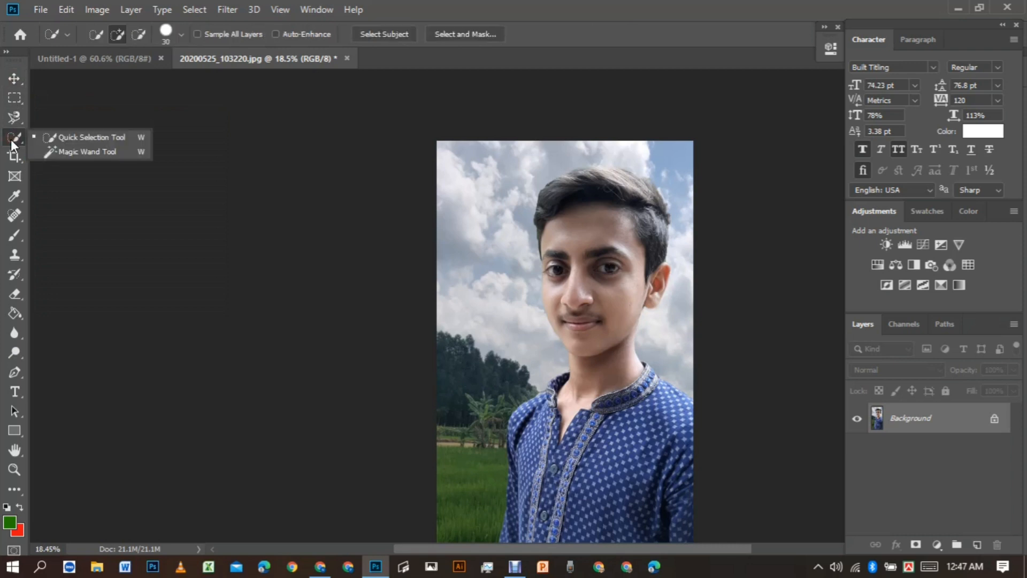
{"action": "left_click", "coordinate": [387, 33]}
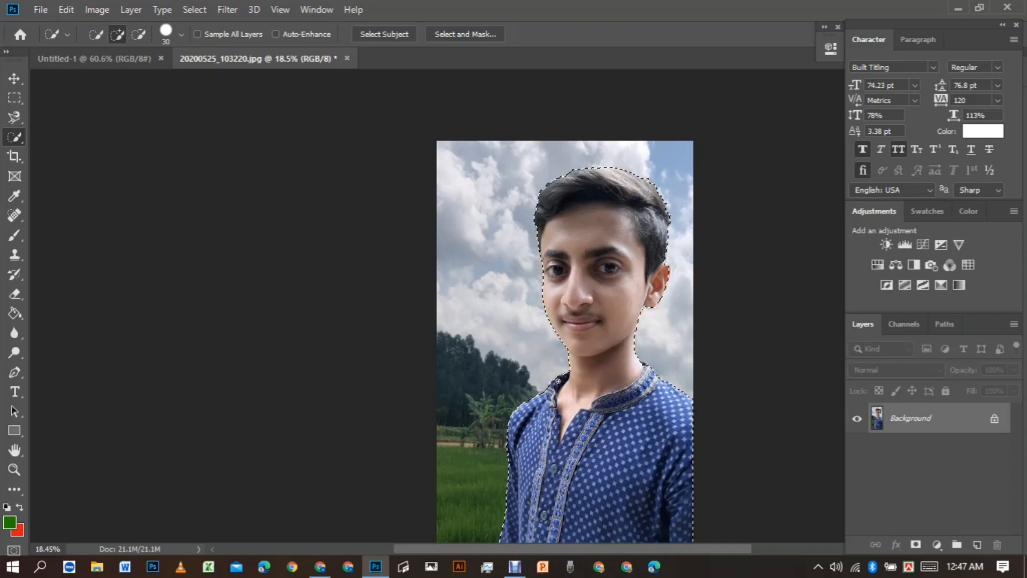
- Examine the edge of the automatic selection around the boy's face, hair and shirt
{"action": "scroll", "coordinate": [561, 377], "scroll_direction": "up", "scroll_amount": 5}
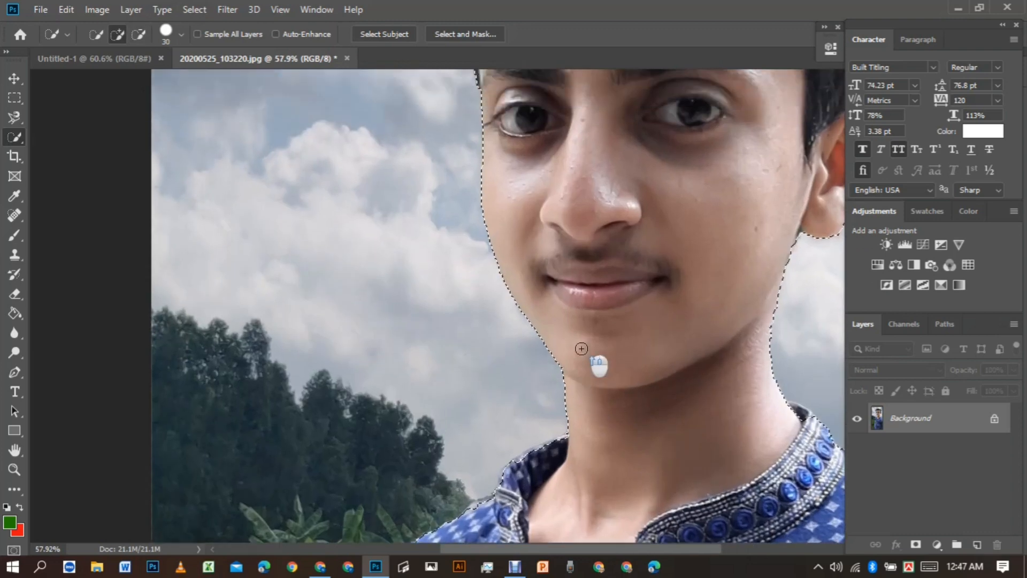
{"action": "scroll", "coordinate": [588, 401], "scroll_direction": "up", "scroll_amount": 4}
{"action": "scroll", "coordinate": [663, 396], "scroll_direction": "down", "scroll_amount": 2}
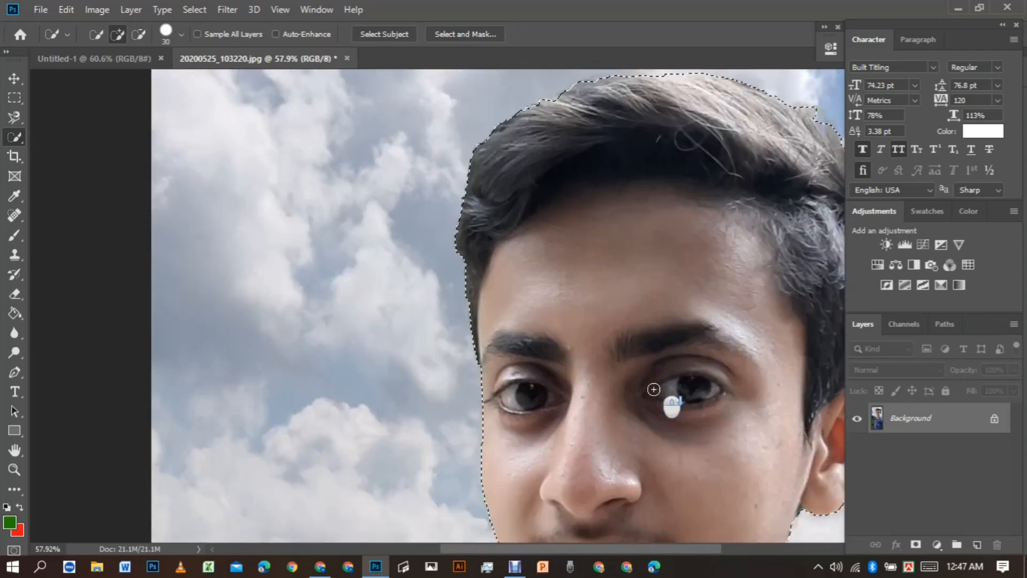
{"action": "scroll", "coordinate": [653, 389], "scroll_direction": "down", "scroll_amount": 5}
{"action": "scroll", "coordinate": [627, 381], "scroll_direction": "down", "scroll_amount": 2}
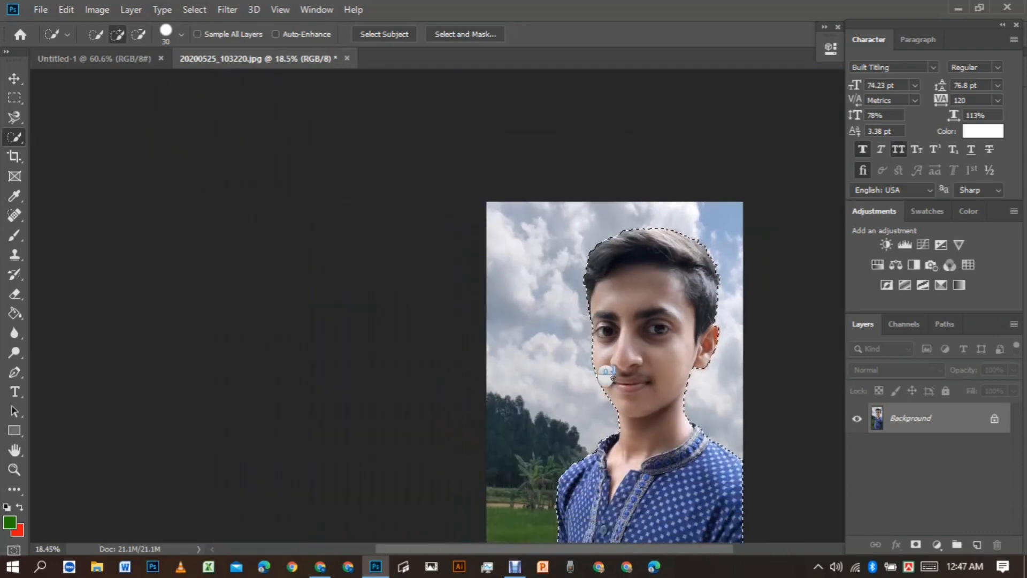
{"action": "scroll", "coordinate": [628, 382], "scroll_direction": "down", "scroll_amount": 2}
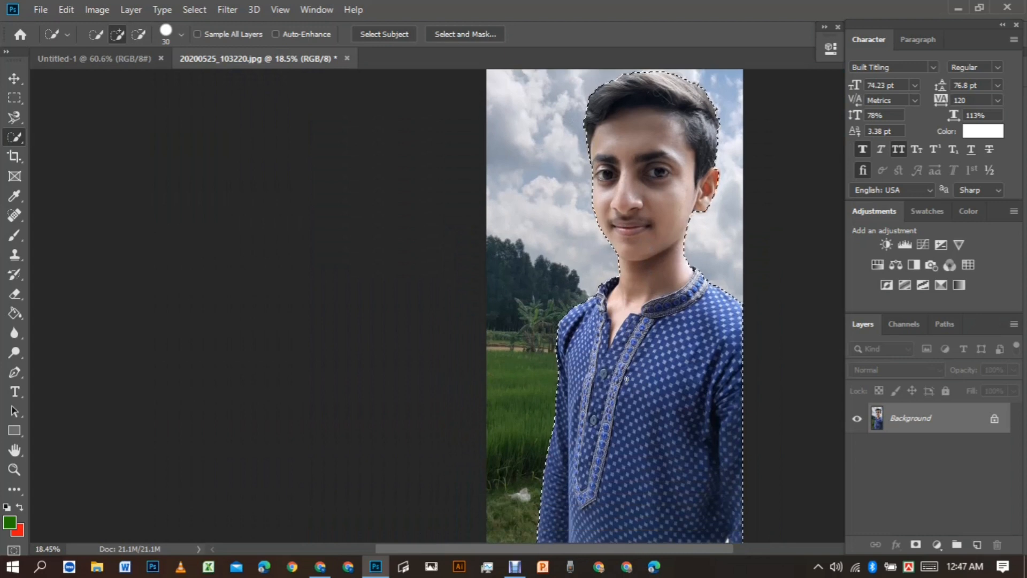
{"action": "key", "text": "alt"}
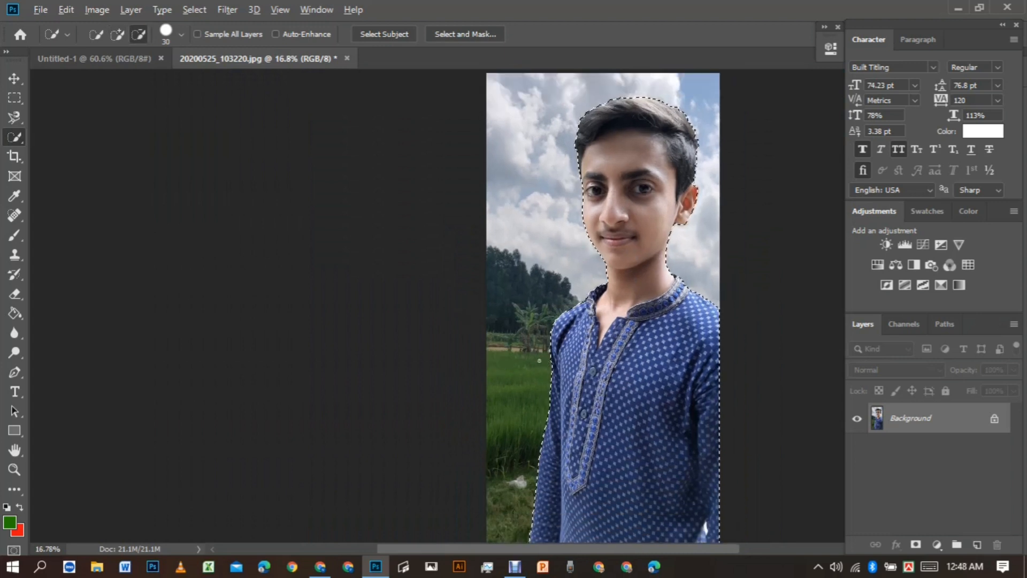
{"action": "scroll", "coordinate": [500, 343], "scroll_direction": "down", "scroll_amount": 1}
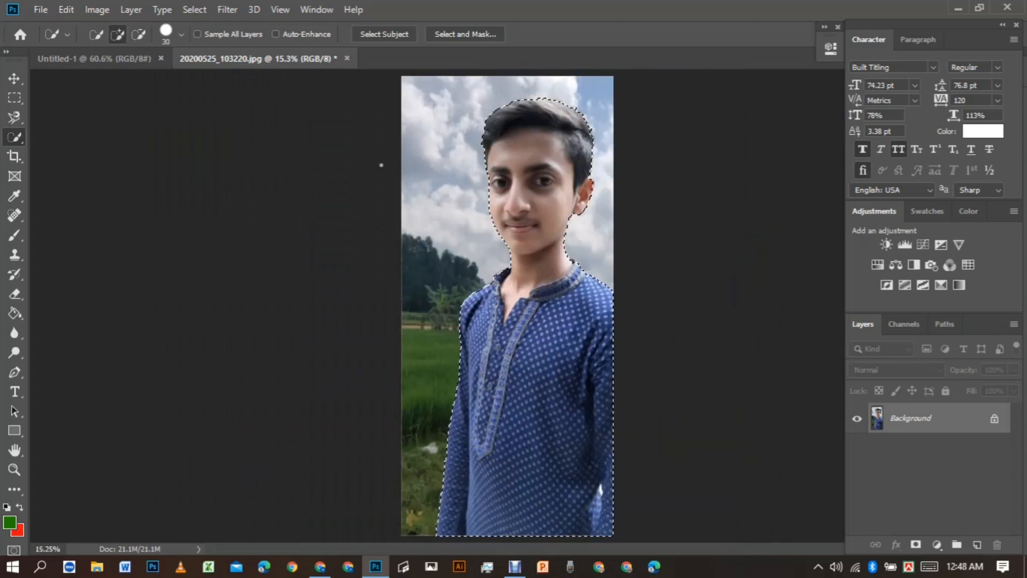
- Open the selection in Select and Mask, set the preview transparency to 65%, and switch the view to the red overlay
{"action": "left_click", "coordinate": [457, 35]}
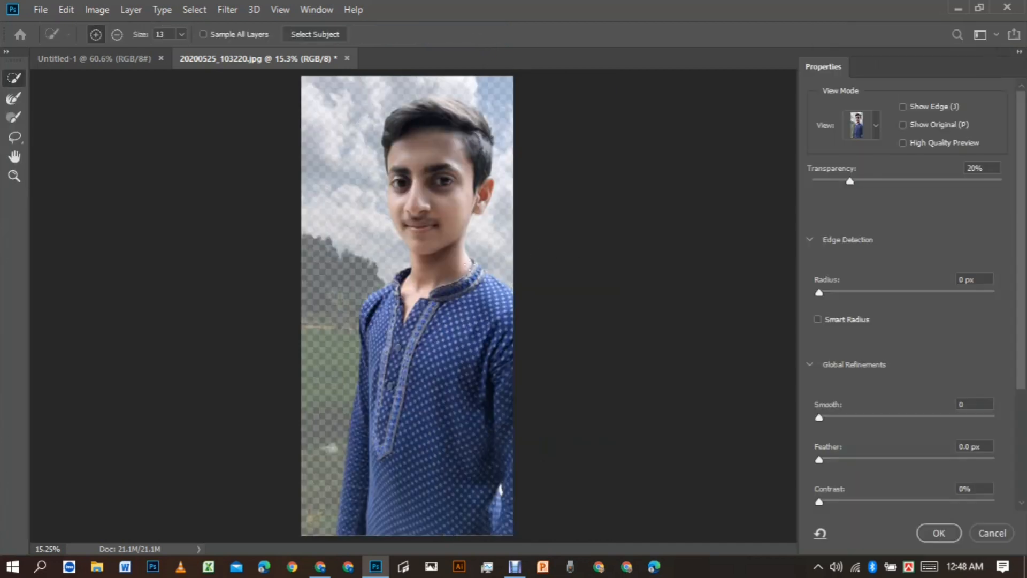
{"action": "left_click_drag", "start_coordinate": [848, 182], "coordinate": [915, 141]}
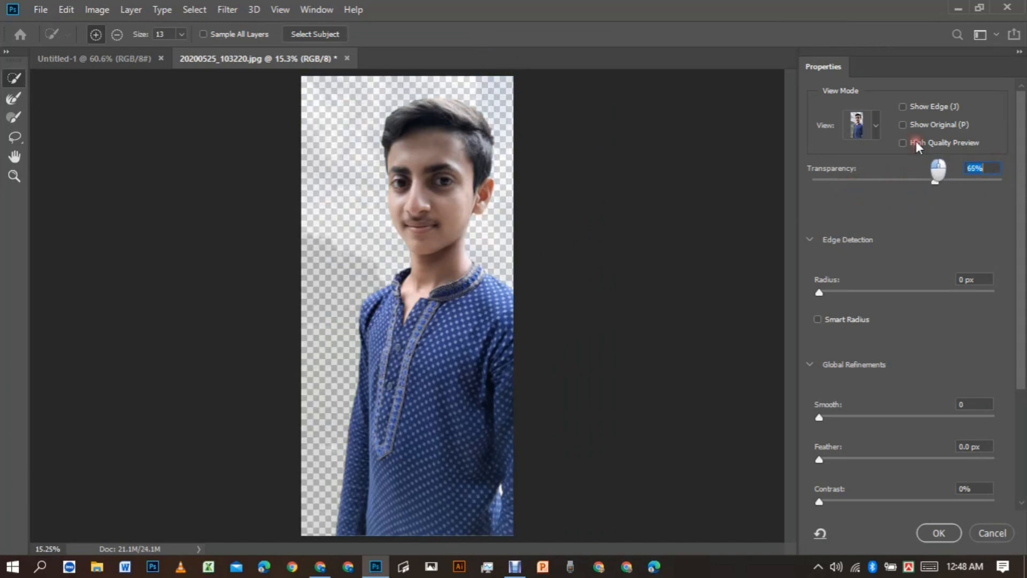
{"action": "left_click", "coordinate": [877, 130]}
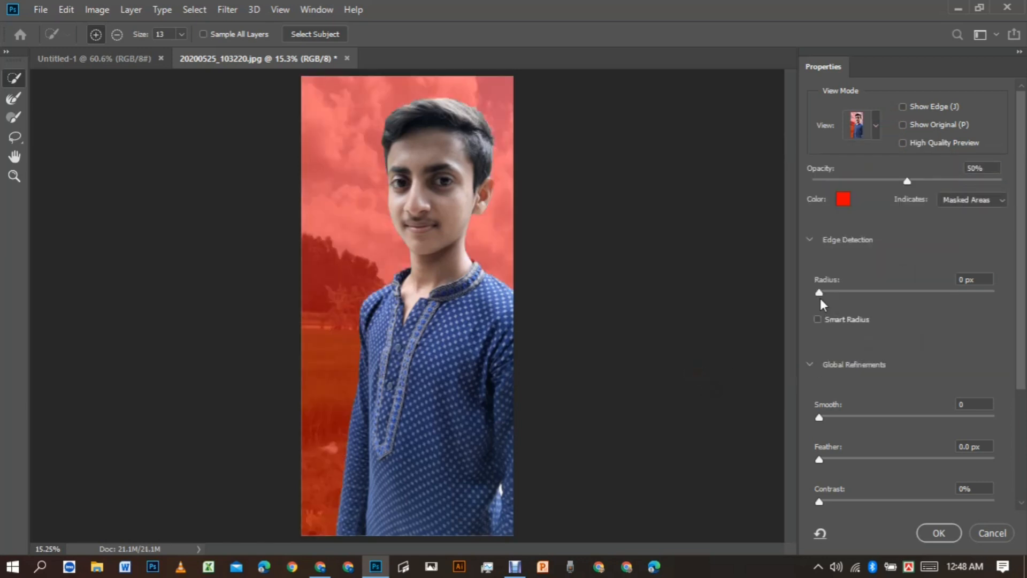
- Set the edge detection radius to 1 px and enable Smart Radius
{"action": "left_click_drag", "start_coordinate": [820, 293], "coordinate": [826, 294]}
{"action": "left_click", "coordinate": [817, 320]}
- Choose the Refine Edge Brush and set its size to 163 px
{"action": "left_click", "coordinate": [13, 98]}
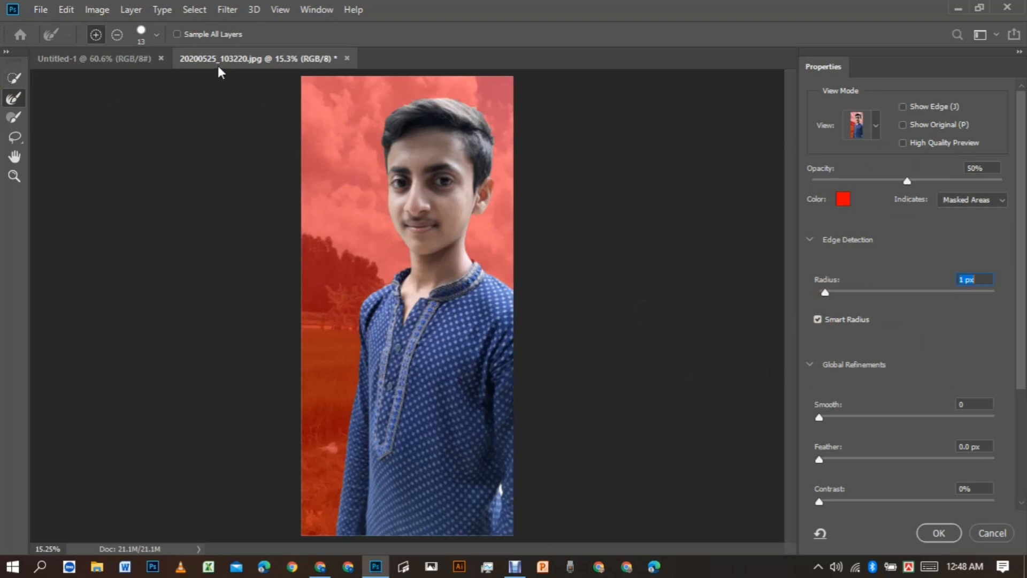
{"action": "left_click", "coordinate": [156, 33]}
{"action": "left_click_drag", "start_coordinate": [85, 73], "coordinate": [168, 73]}
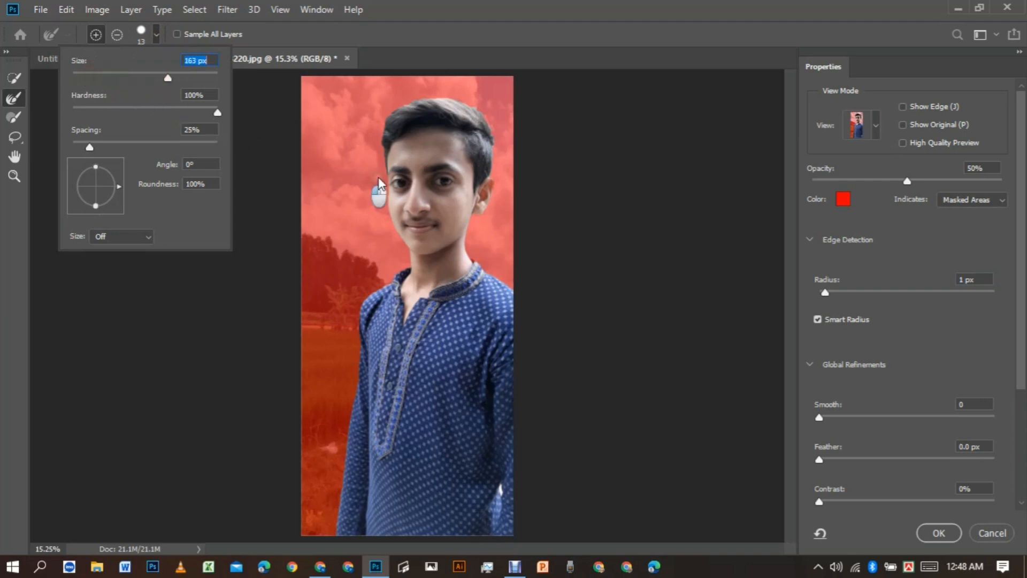
{"action": "left_click", "coordinate": [367, 210]}
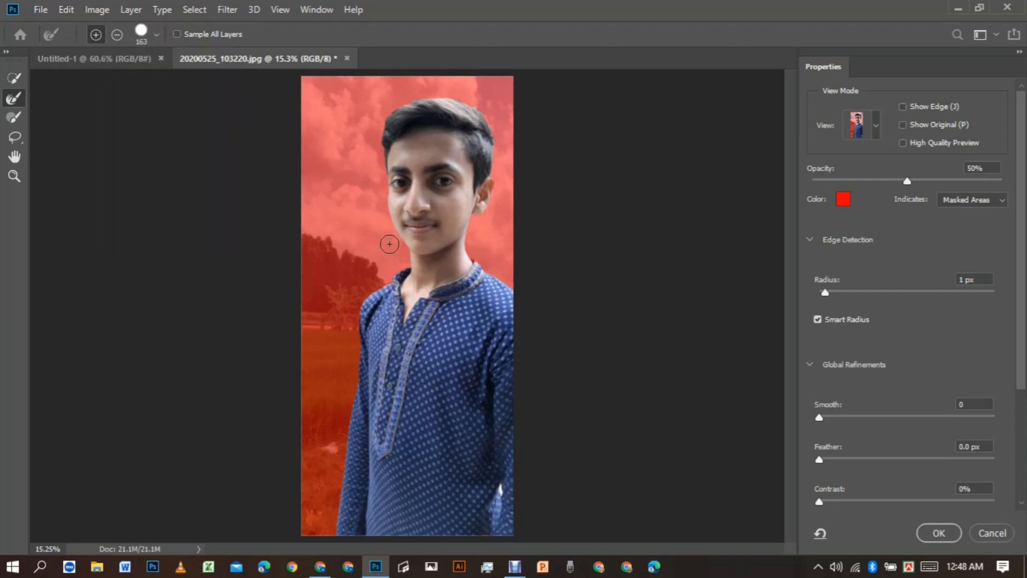
- Reduce the Refine Edge Brush to 30 px and brush along the top and both sides of the boy's hair
{"action": "scroll", "coordinate": [384, 216], "scroll_direction": "up", "scroll_amount": 6}
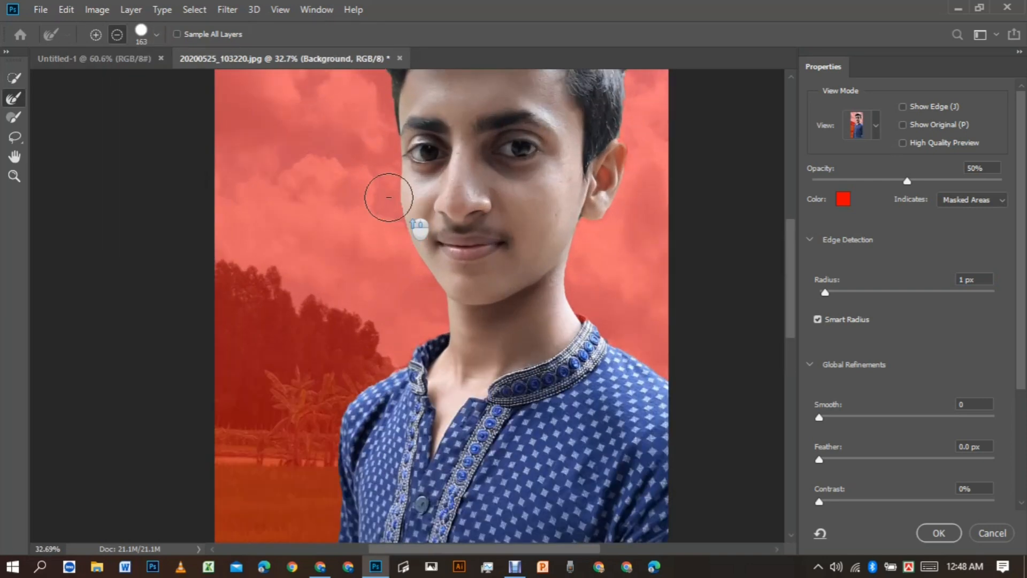
{"action": "scroll", "coordinate": [424, 210], "scroll_direction": "up", "scroll_amount": 3}
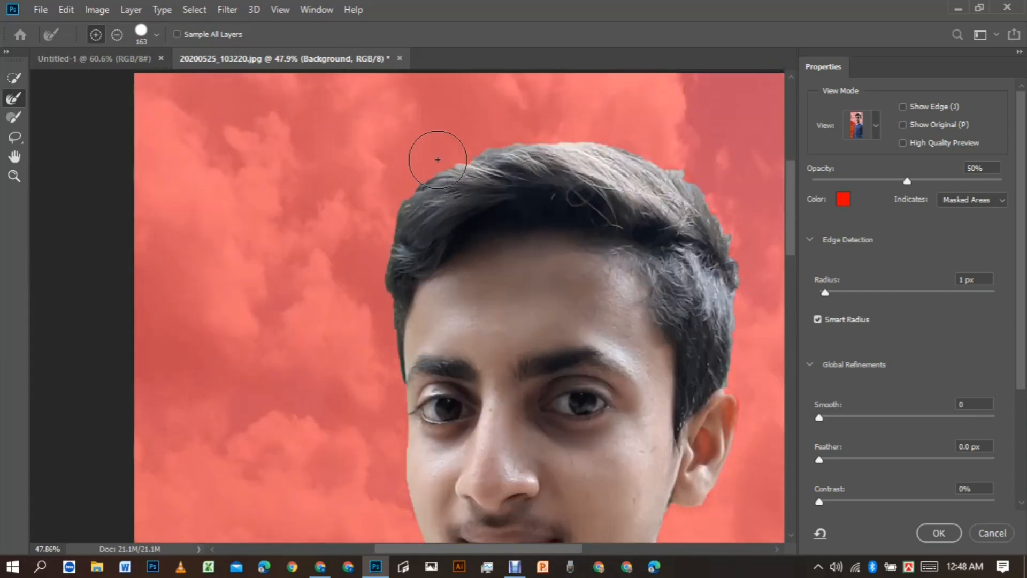
{"action": "key", "text": "bracketleft"}
{"action": "key", "text": "bracketleft"}
{"action": "mouse_move", "coordinate": [453, 172]}
{"action": "left_mouse_down"}
{"action": "mouse_move", "coordinate": [502, 145]}
{"action": "mouse_move", "coordinate": [585, 140]}
{"action": "mouse_move", "coordinate": [656, 158]}
{"action": "mouse_move", "coordinate": [694, 185]}
{"action": "left_mouse_up"}
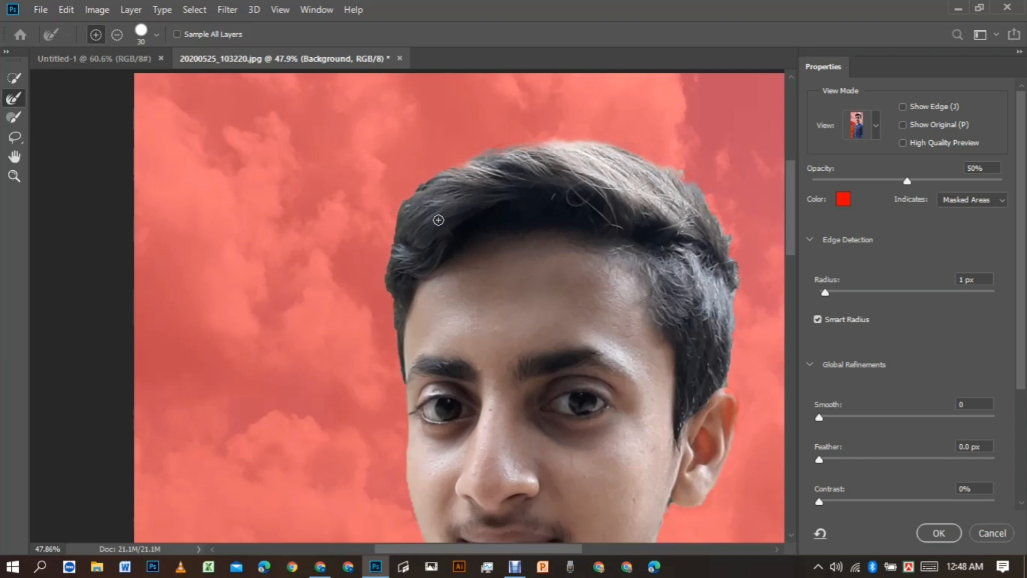
{"action": "mouse_move", "coordinate": [392, 294]}
{"action": "left_mouse_down"}
{"action": "mouse_move", "coordinate": [384, 278]}
{"action": "mouse_move", "coordinate": [401, 221]}
{"action": "mouse_move", "coordinate": [433, 185]}
{"action": "left_mouse_up"}
{"action": "mouse_move", "coordinate": [730, 244]}
{"action": "left_mouse_down"}
{"action": "mouse_move", "coordinate": [742, 265]}
{"action": "mouse_move", "coordinate": [737, 323]}
{"action": "mouse_move", "coordinate": [730, 242]}
{"action": "mouse_move", "coordinate": [716, 220]}
{"action": "mouse_move", "coordinate": [702, 223]}
{"action": "left_mouse_up"}
- Set the global refinements of the boy's selection to Smooth 6 and Feather 0.7 px
{"action": "scroll", "coordinate": [589, 236], "scroll_direction": "down", "scroll_amount": 2}
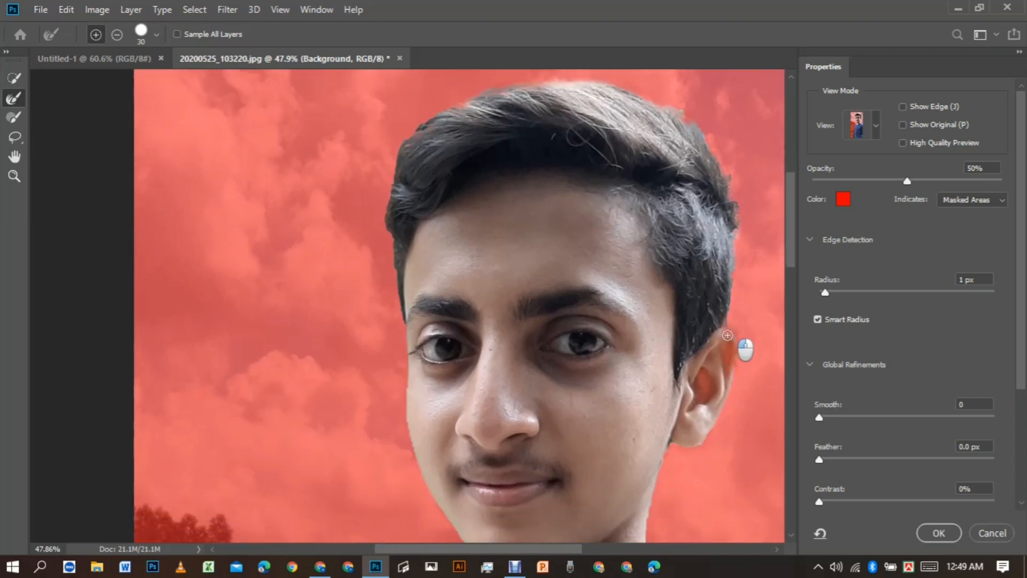
{"action": "scroll", "coordinate": [475, 357], "scroll_direction": "down", "scroll_amount": 2}
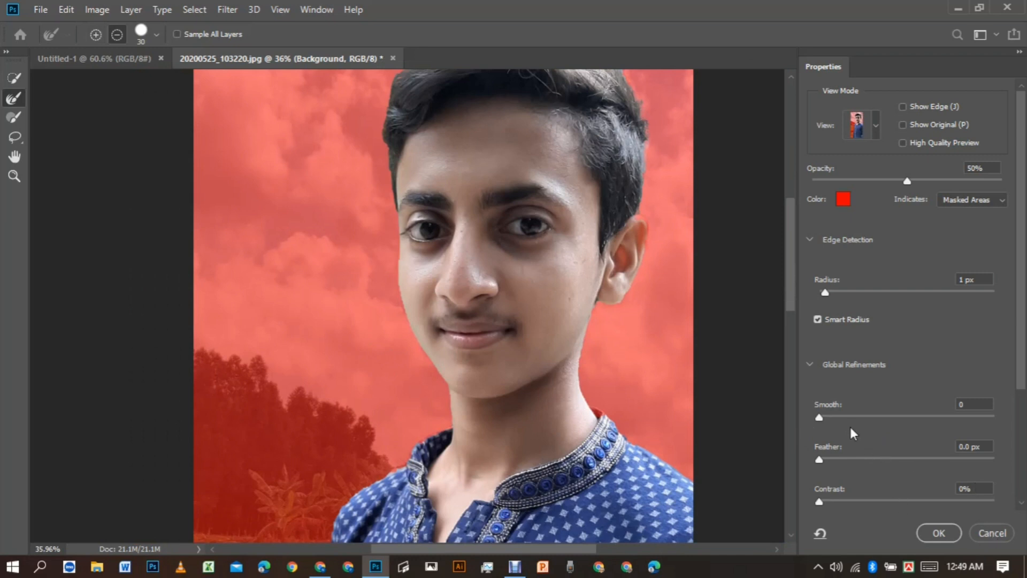
{"action": "mouse_move", "coordinate": [824, 418]}
{"action": "left_mouse_down"}
{"action": "mouse_move", "coordinate": [840, 416]}
{"action": "mouse_move", "coordinate": [823, 419]}
{"action": "left_mouse_up"}
{"action": "left_click_drag", "start_coordinate": [819, 459], "coordinate": [826, 459]}
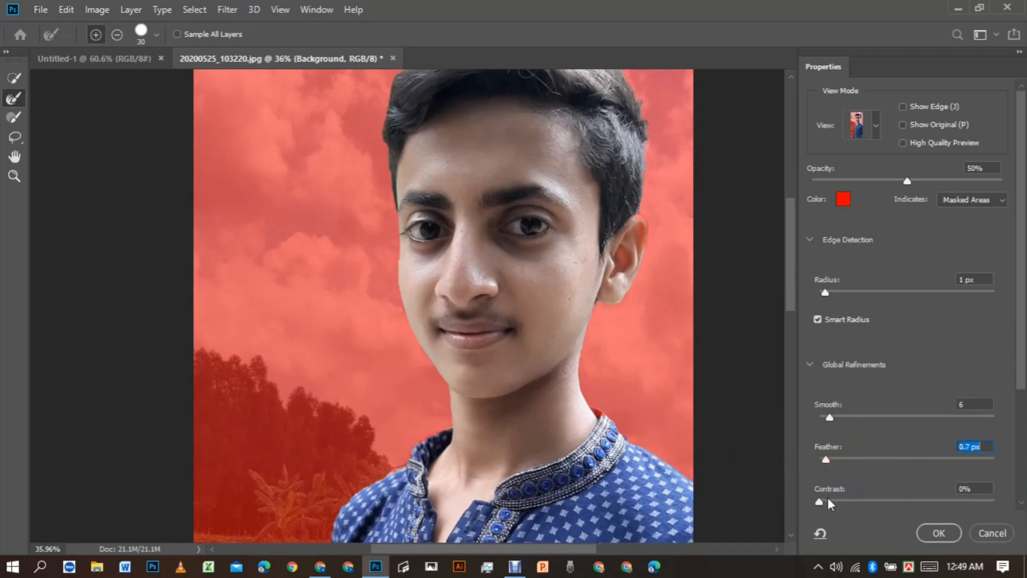
{"action": "scroll", "coordinate": [827, 503], "scroll_direction": "down", "scroll_amount": 3}
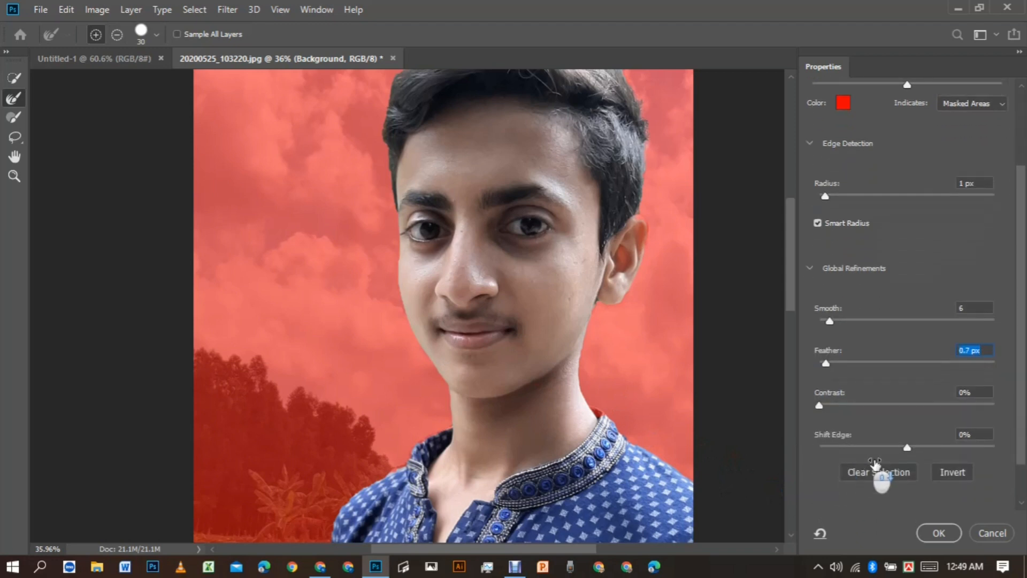
- Set the selection's Feather to 0.0 px and enable Decontaminate Colors in the output settings
{"action": "scroll", "coordinate": [904, 476], "scroll_direction": "down", "scroll_amount": 2}
{"action": "scroll", "coordinate": [865, 477], "scroll_direction": "down", "scroll_amount": 6}
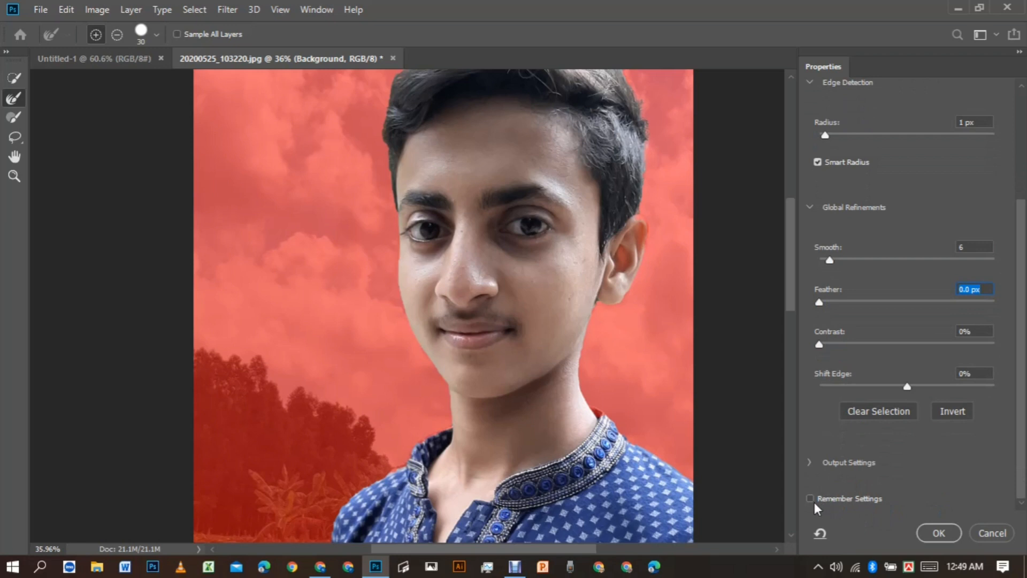
{"action": "left_click", "coordinate": [810, 460]}
{"action": "scroll", "coordinate": [835, 484], "scroll_direction": "down", "scroll_amount": 3}
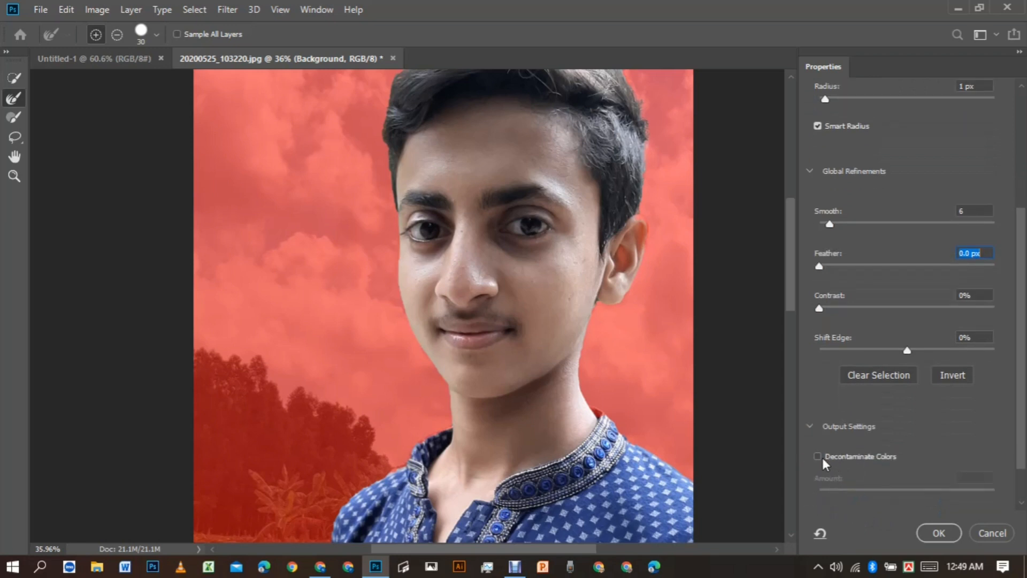
{"action": "left_click", "coordinate": [820, 455]}
{"action": "scroll", "coordinate": [856, 452], "scroll_direction": "down", "scroll_amount": 3}
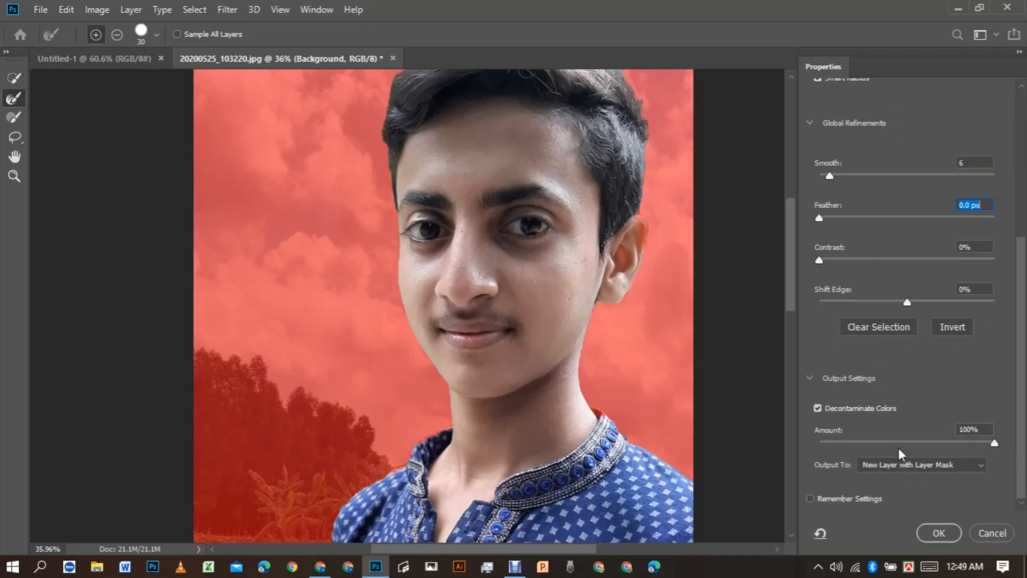
- Keep New Layer with Layer Mask as the output type and apply the refined selection
{"action": "scroll", "coordinate": [960, 458], "scroll_direction": "up", "scroll_amount": 1}
{"action": "left_click", "coordinate": [971, 480]}
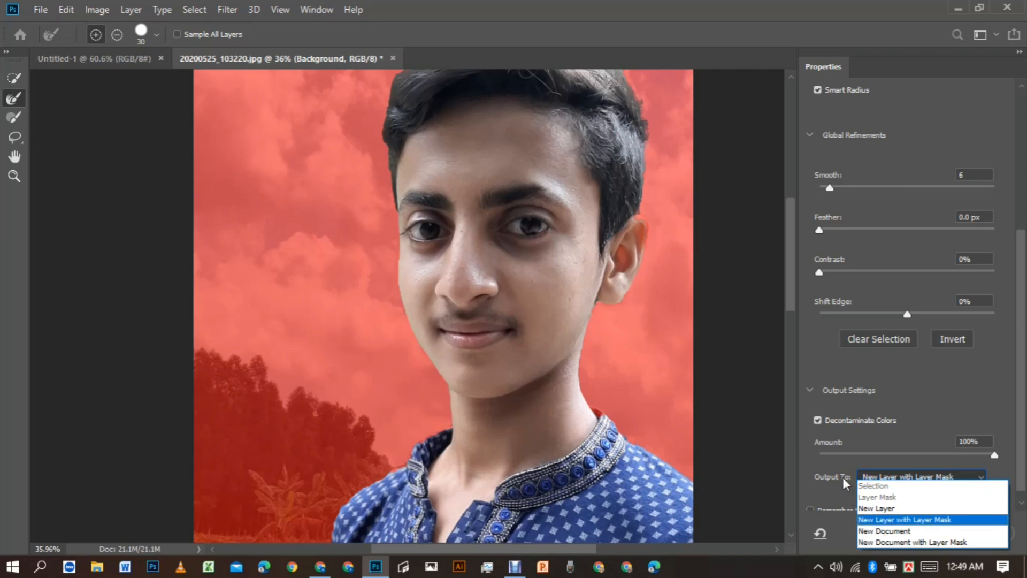
{"action": "left_click", "coordinate": [758, 460]}
{"action": "scroll", "coordinate": [911, 439], "scroll_direction": "down", "scroll_amount": 1}
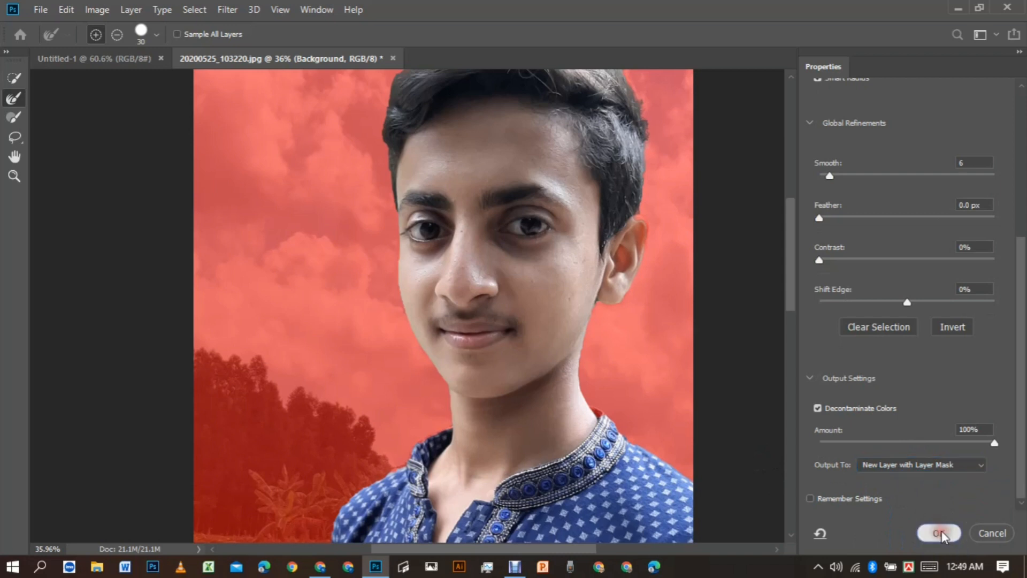
{"action": "left_click", "coordinate": [940, 532]}
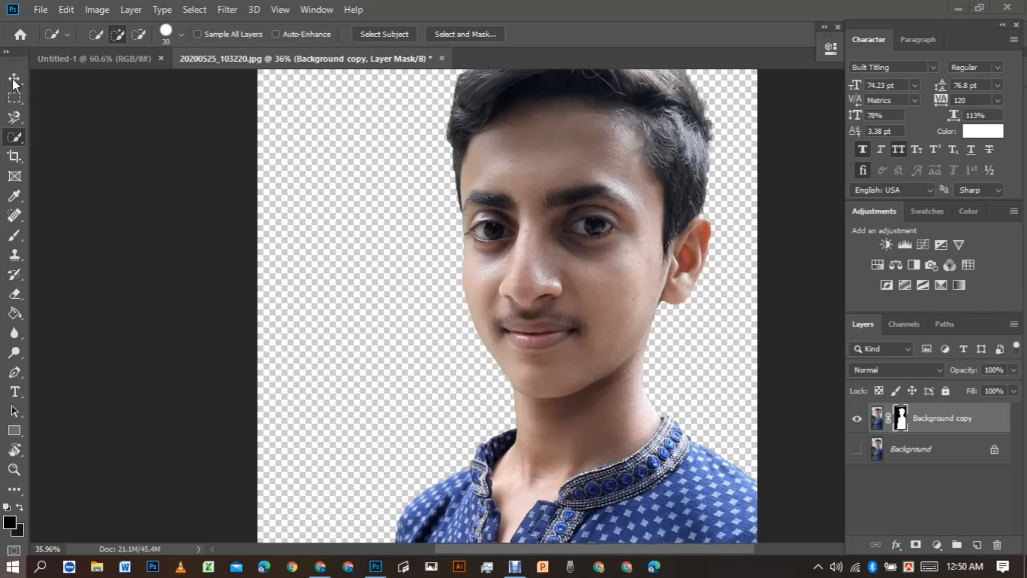
- Inspect the Background copy's layer mask on its own and compare the cutout with the original Background layer shown and hidden
{"action": "key", "text": "super"}
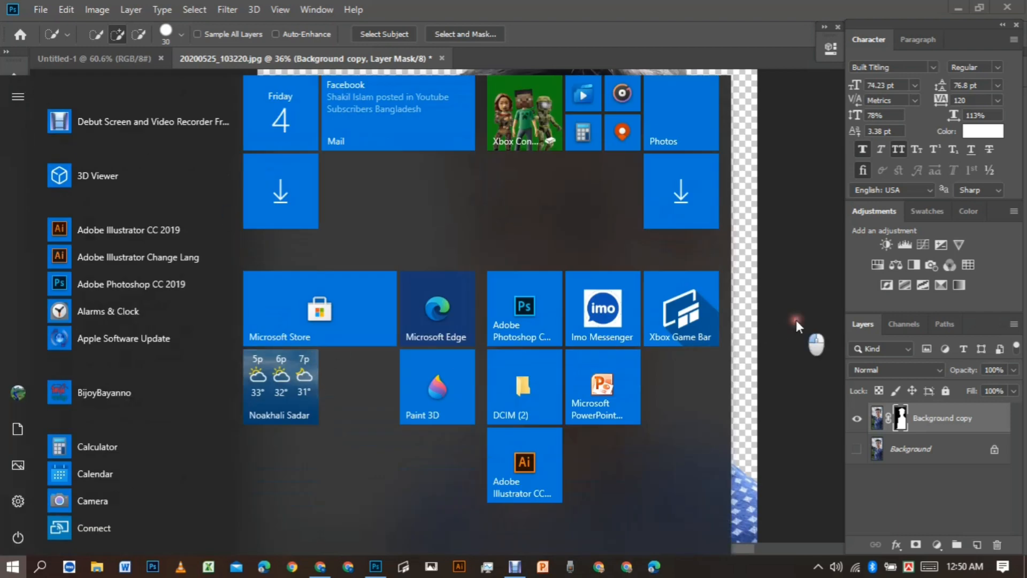
{"action": "left_click", "coordinate": [782, 385]}
{"action": "scroll", "coordinate": [595, 394], "scroll_direction": "down", "scroll_amount": 1}
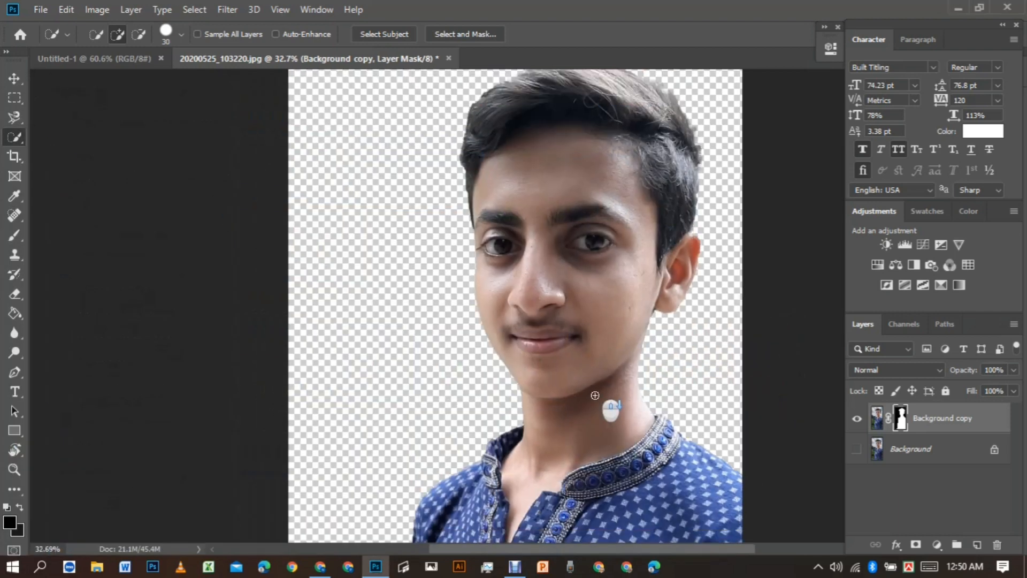
{"action": "scroll", "coordinate": [595, 395], "scroll_direction": "down", "scroll_amount": 3}
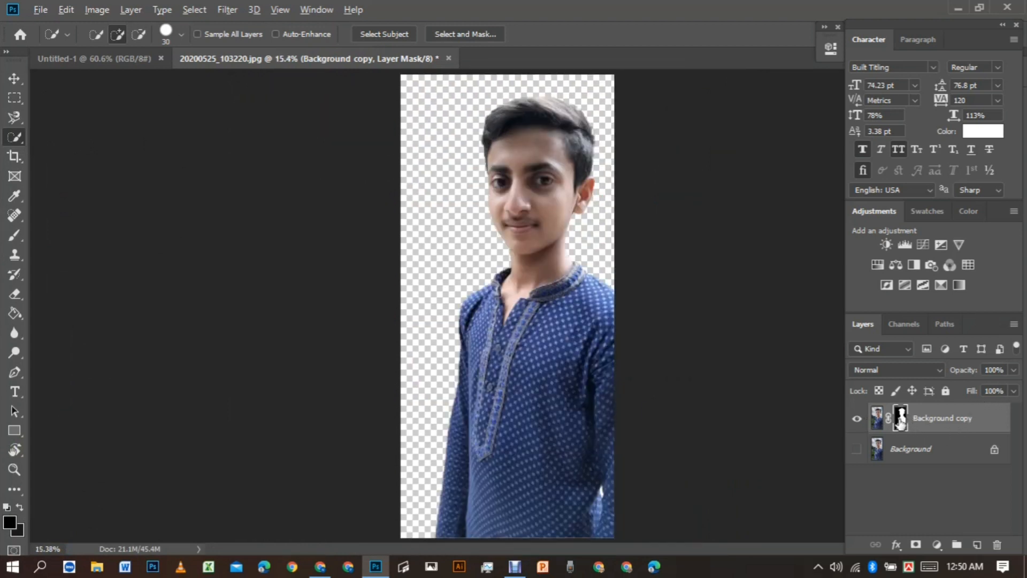
{"action": "left_click", "coordinate": [900, 421]}
{"action": "left_click", "coordinate": [901, 422], "text": "alt"}
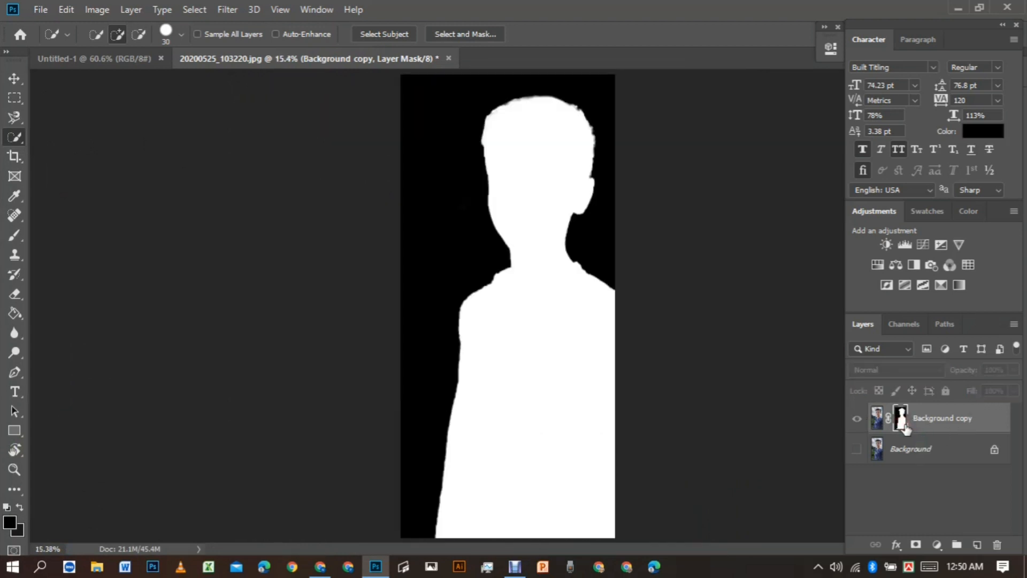
{"action": "left_click", "coordinate": [902, 423], "text": "alt"}
{"action": "left_click", "coordinate": [904, 426], "text": "alt"}
{"action": "left_click", "coordinate": [904, 427], "text": "alt"}
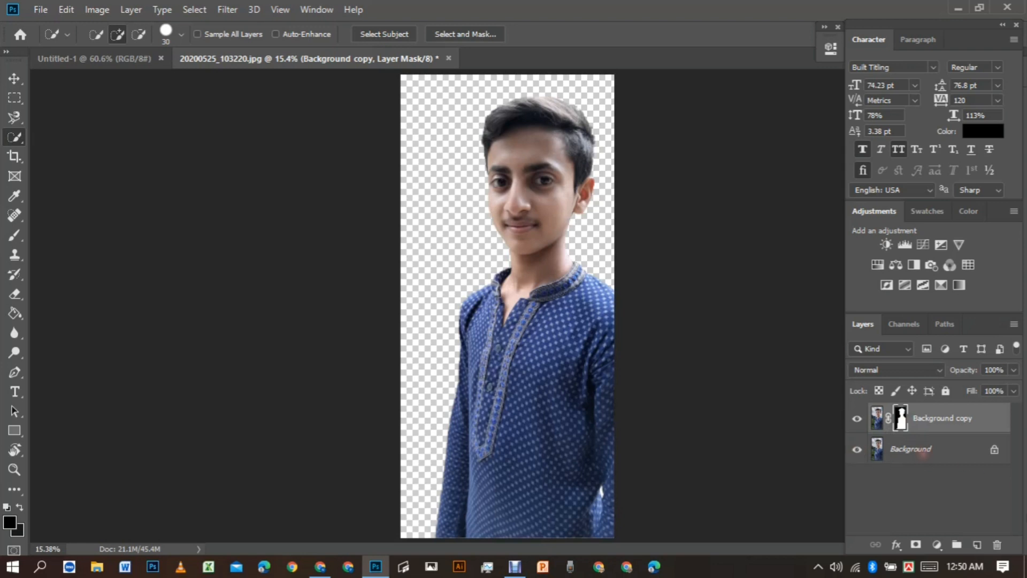
{"action": "left_click", "coordinate": [857, 450]}
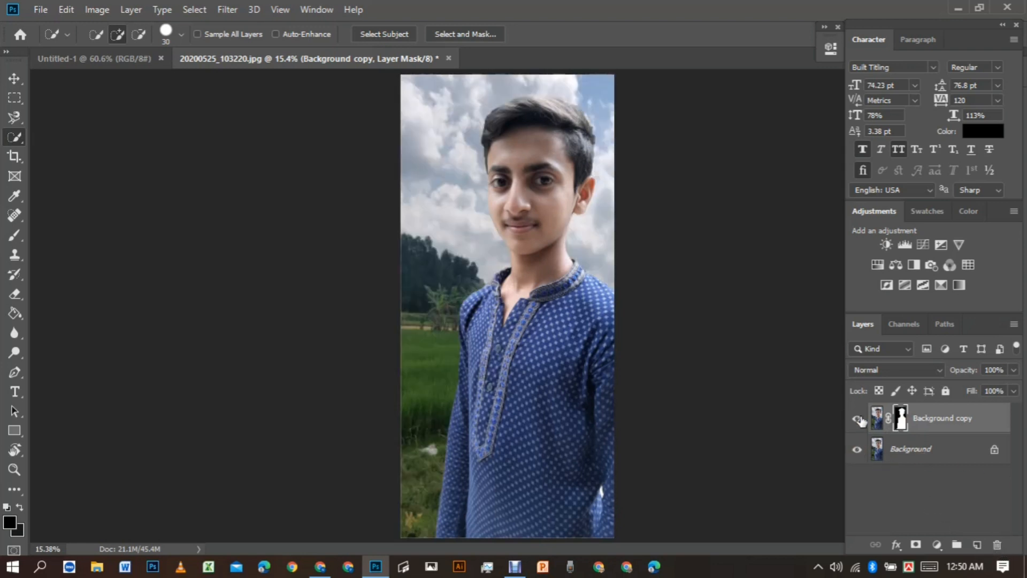
{"action": "left_click", "coordinate": [857, 449]}
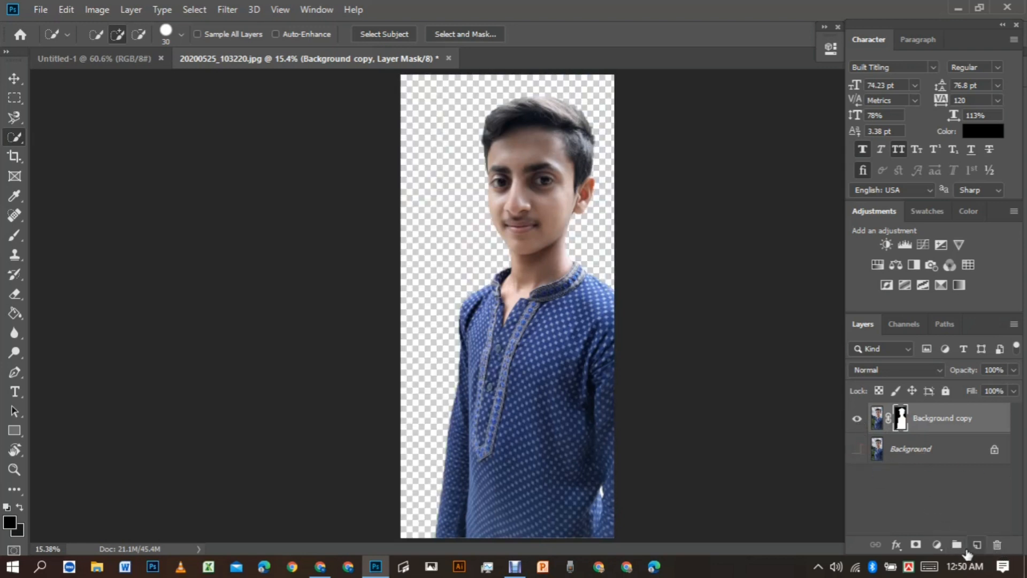
- Add a white (ffffff) Solid Color fill layer and place it beneath the Background copy cutout
{"action": "left_click", "coordinate": [937, 544]}
{"action": "left_click", "coordinate": [934, 278]}
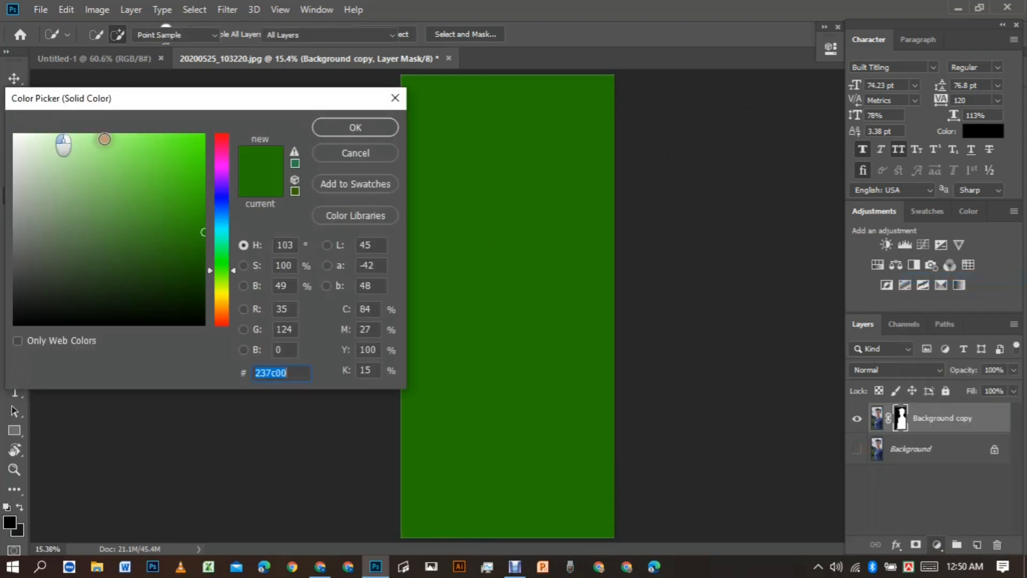
{"action": "left_click_drag", "start_coordinate": [74, 168], "coordinate": [14, 135]}
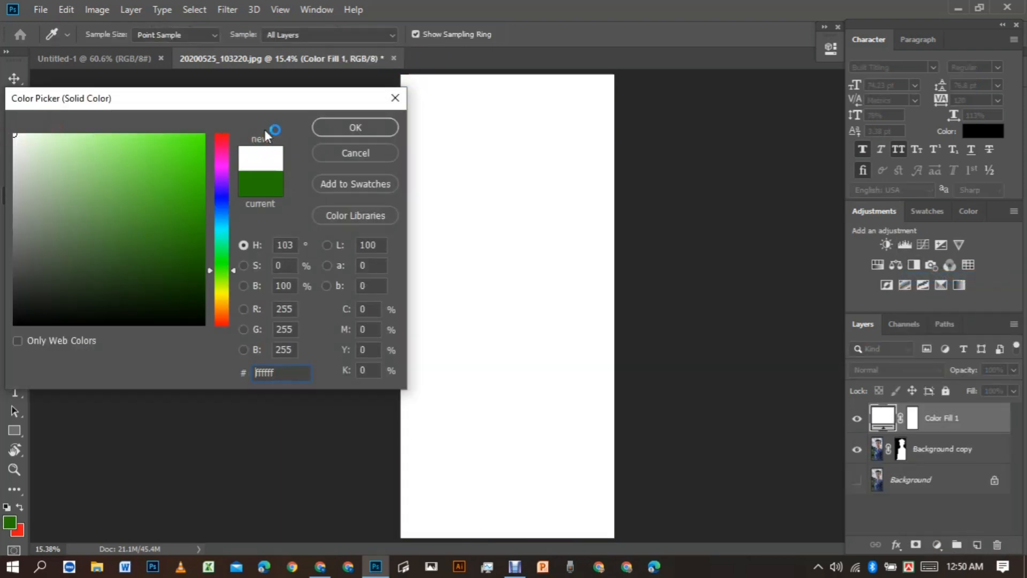
{"action": "left_click", "coordinate": [348, 129]}
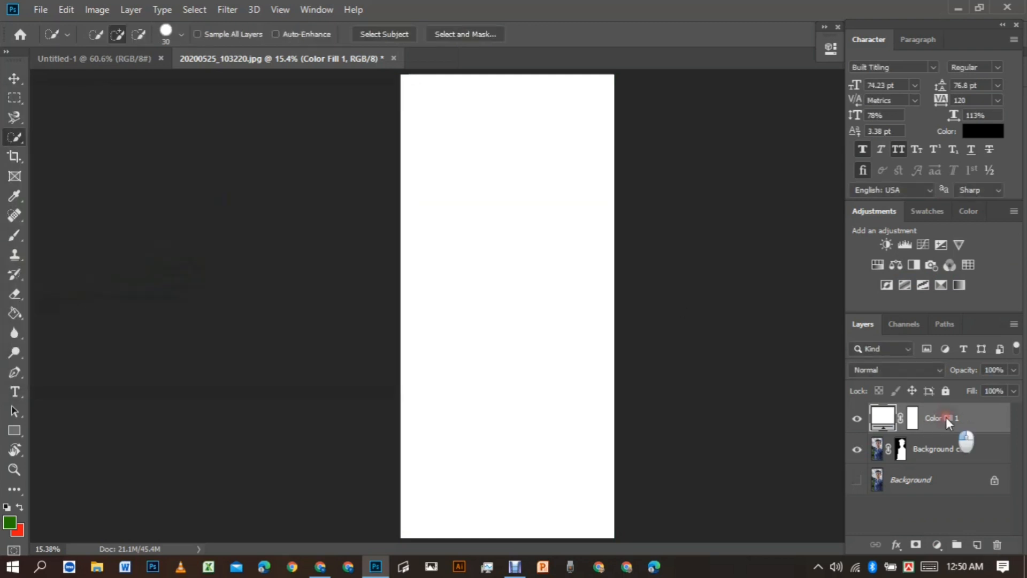
{"action": "left_click_drag", "start_coordinate": [946, 416], "coordinate": [952, 471]}
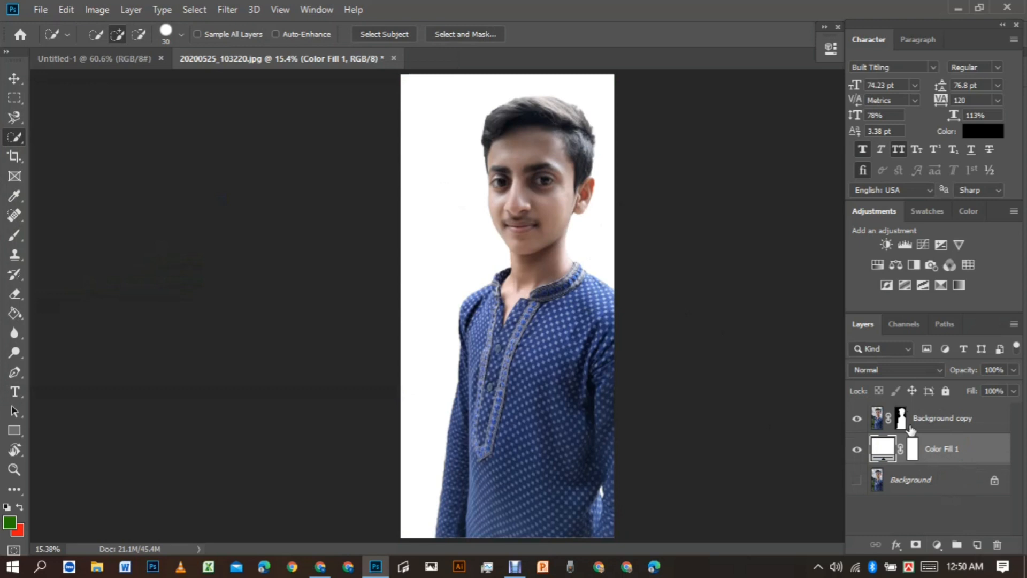
- Delete the white fill layer with its mask and the Background copy layer, and show the original Background layer
{"action": "left_click", "coordinate": [998, 544]}
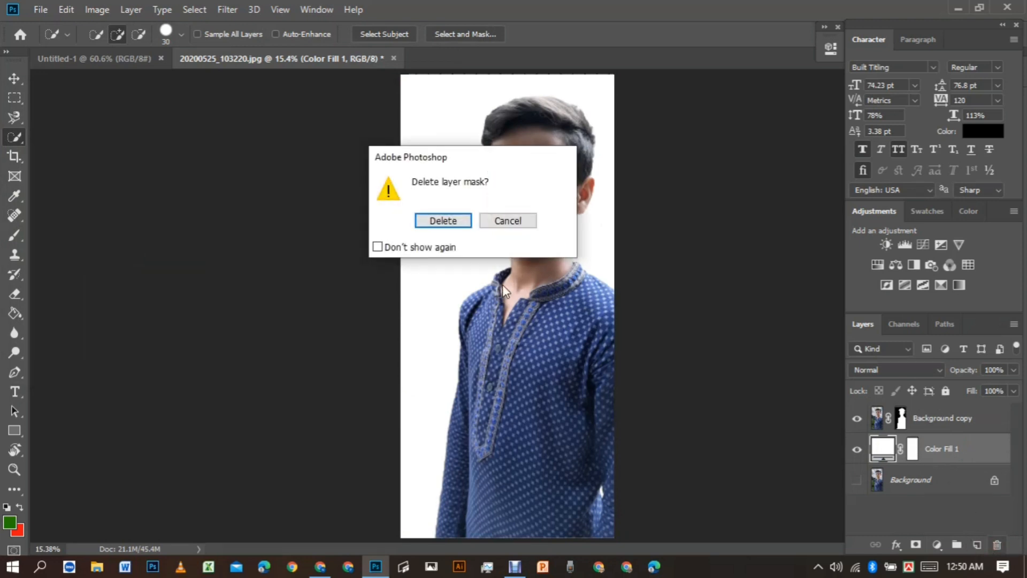
{"action": "left_click", "coordinate": [442, 220]}
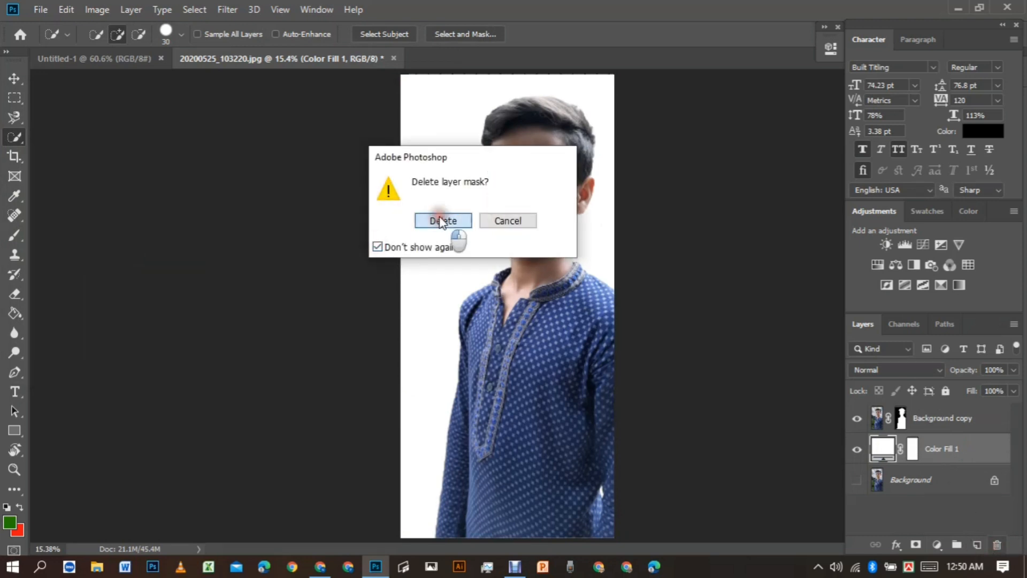
{"action": "left_click", "coordinate": [998, 544]}
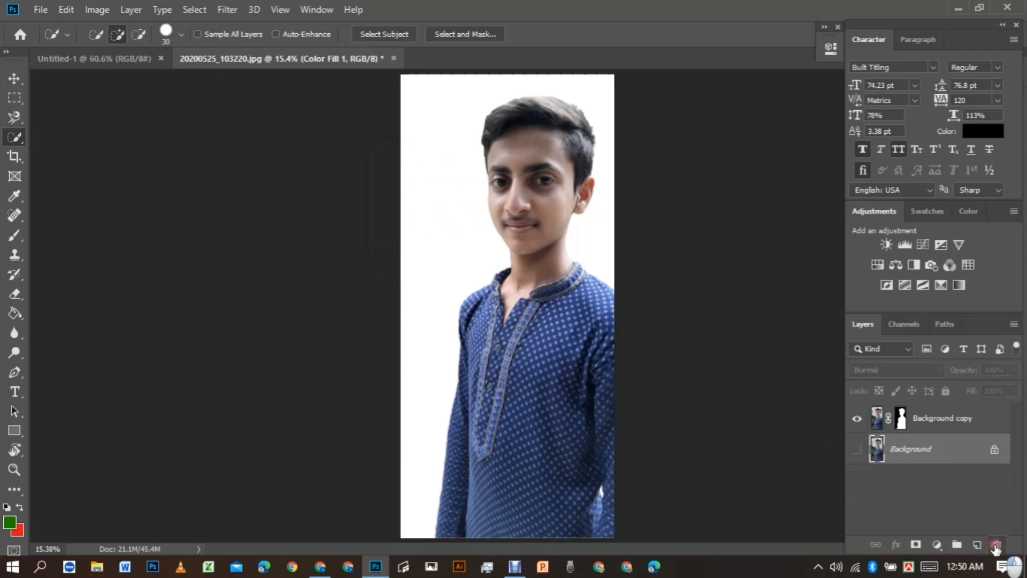
{"action": "left_click", "coordinate": [857, 449]}
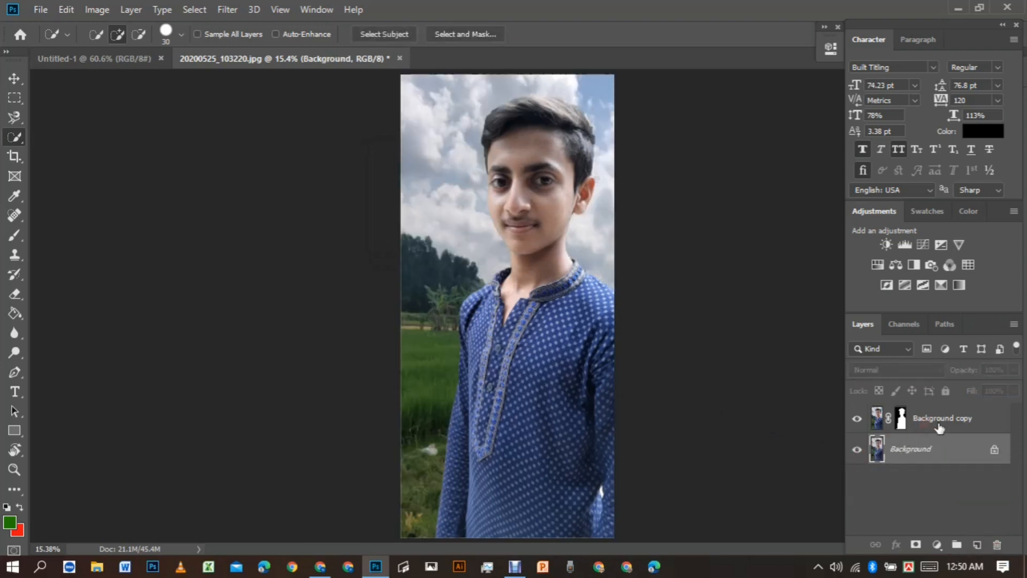
{"action": "left_click_drag", "start_coordinate": [941, 423], "coordinate": [998, 544]}
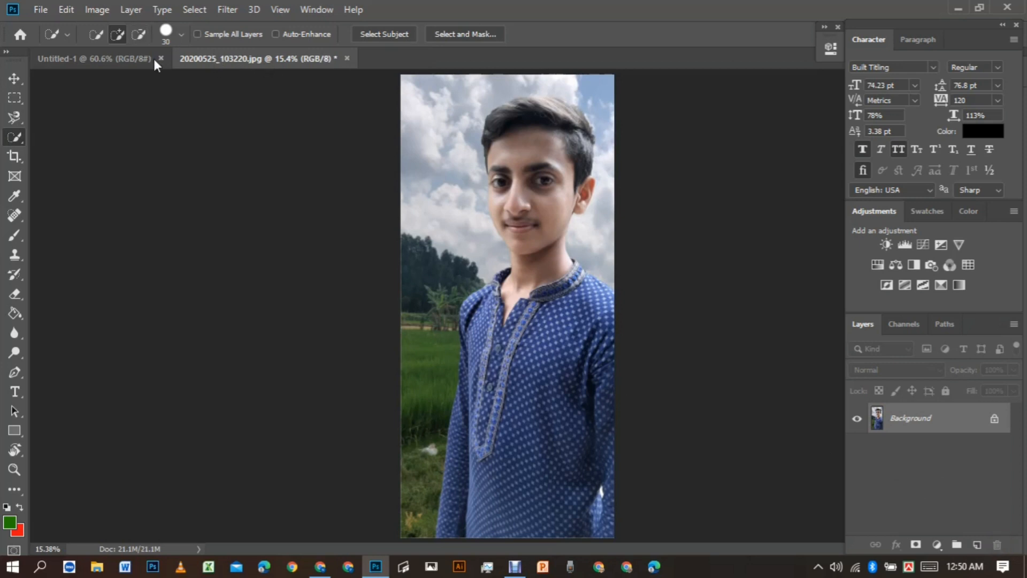
- Choose the Magic Wand Tool and select the blue sky patch beside the boy's hair in 20200525_103220.jpg
{"action": "left_click", "coordinate": [119, 61]}
{"action": "left_click", "coordinate": [202, 59]}
{"action": "right_click", "coordinate": [17, 136]}
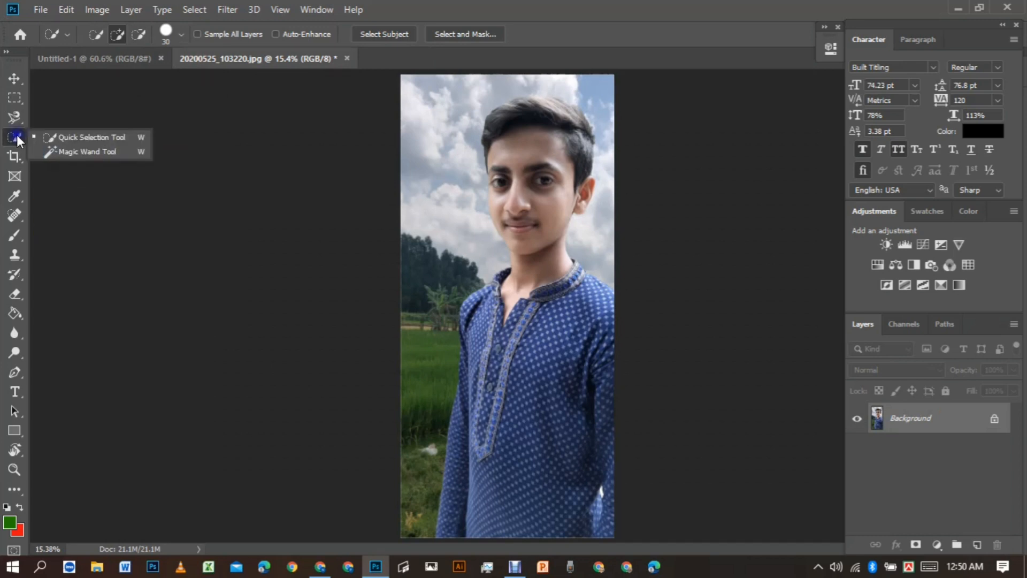
{"action": "left_click", "coordinate": [91, 154]}
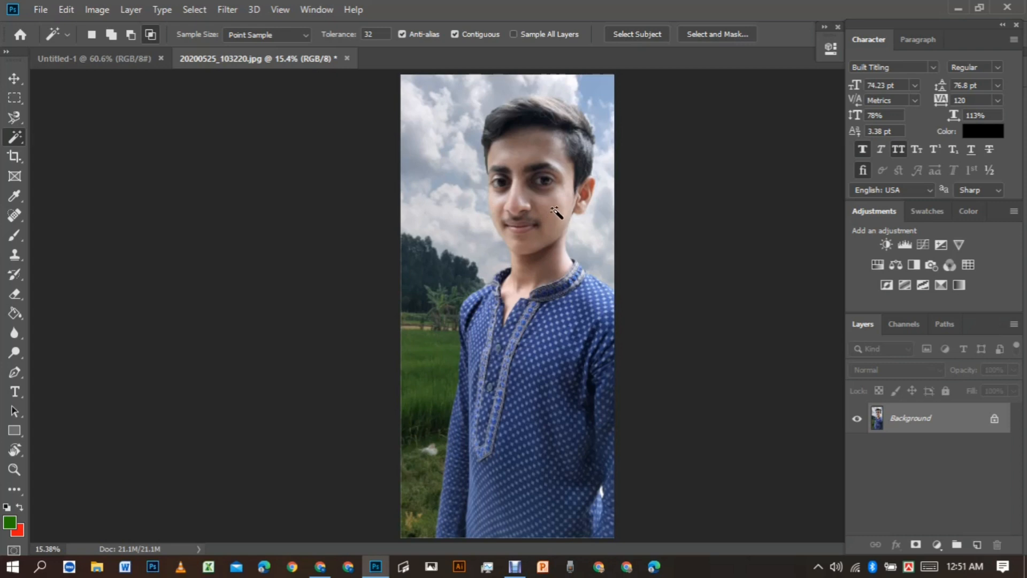
{"action": "left_click", "coordinate": [598, 89]}
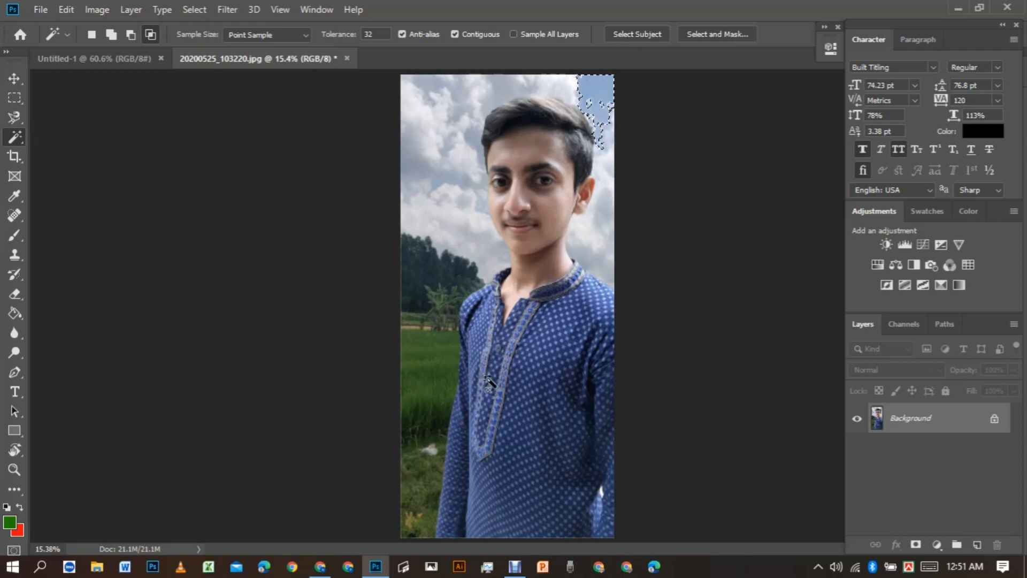
- Replace the sky selection with a Magic Wand selection of the green grass field beside the boy
{"action": "left_click", "coordinate": [433, 361]}
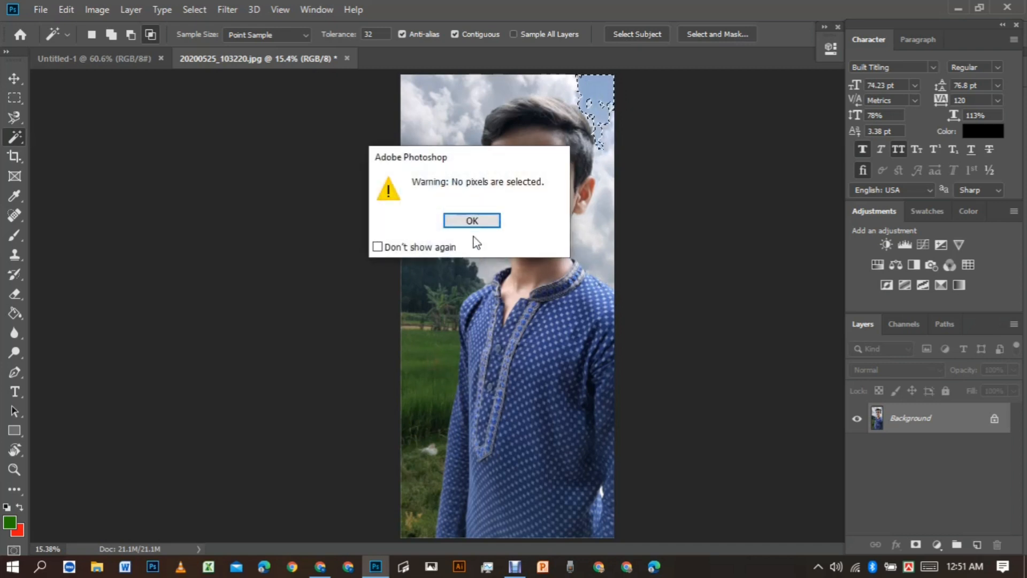
{"action": "left_click", "coordinate": [471, 220]}
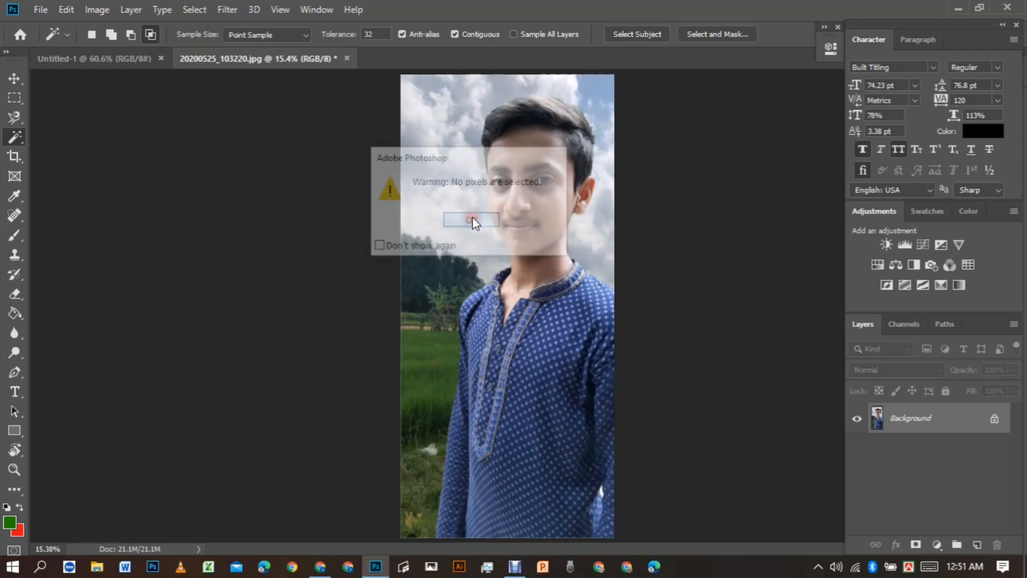
{"action": "left_click", "coordinate": [443, 381]}
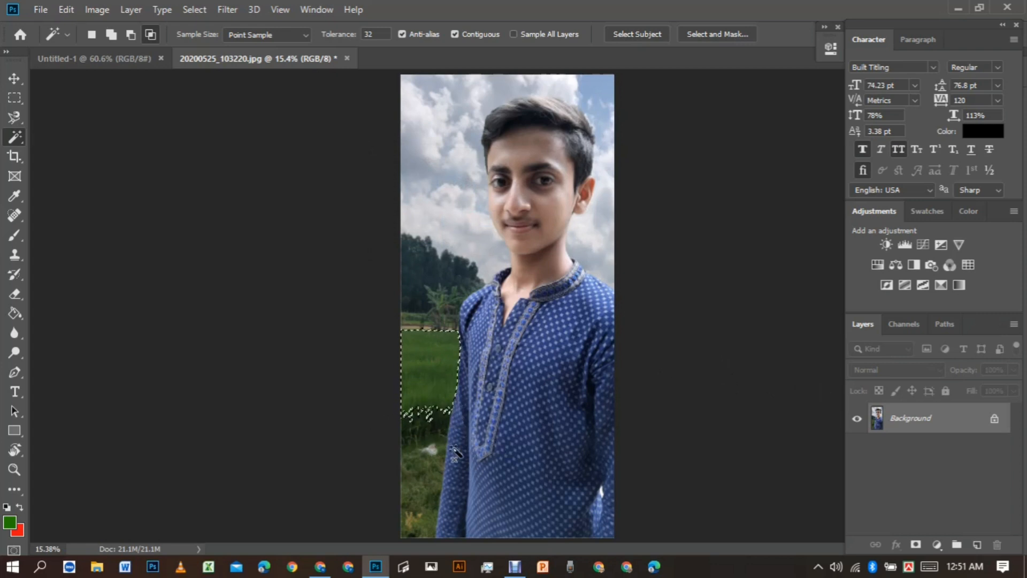
- Suppress the empty-selection warning, select the lower part of the blue kurta with the Magic Wand, and deselect it
{"action": "left_click", "coordinate": [513, 455]}
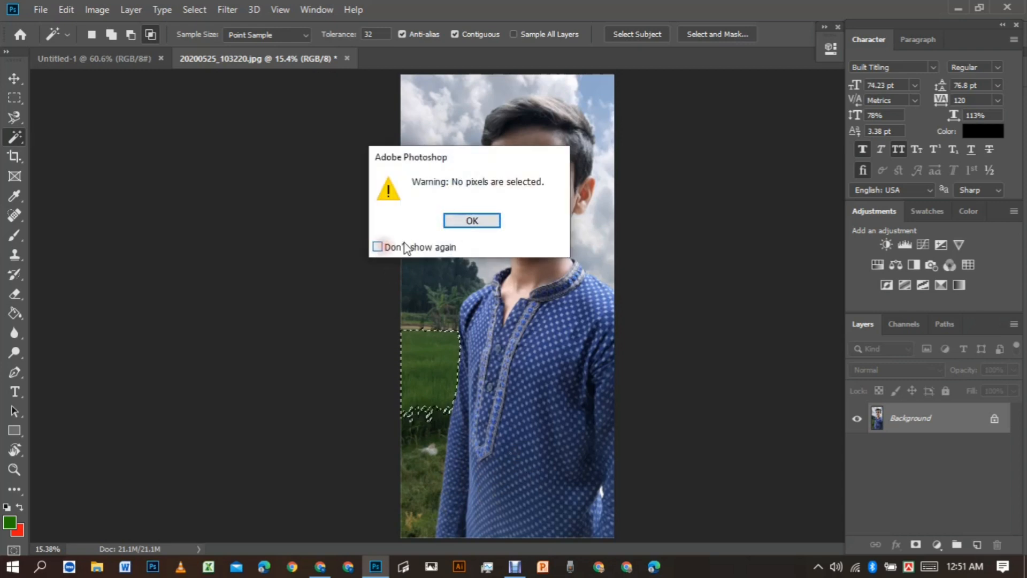
{"action": "left_click", "coordinate": [378, 246]}
{"action": "left_click", "coordinate": [454, 223]}
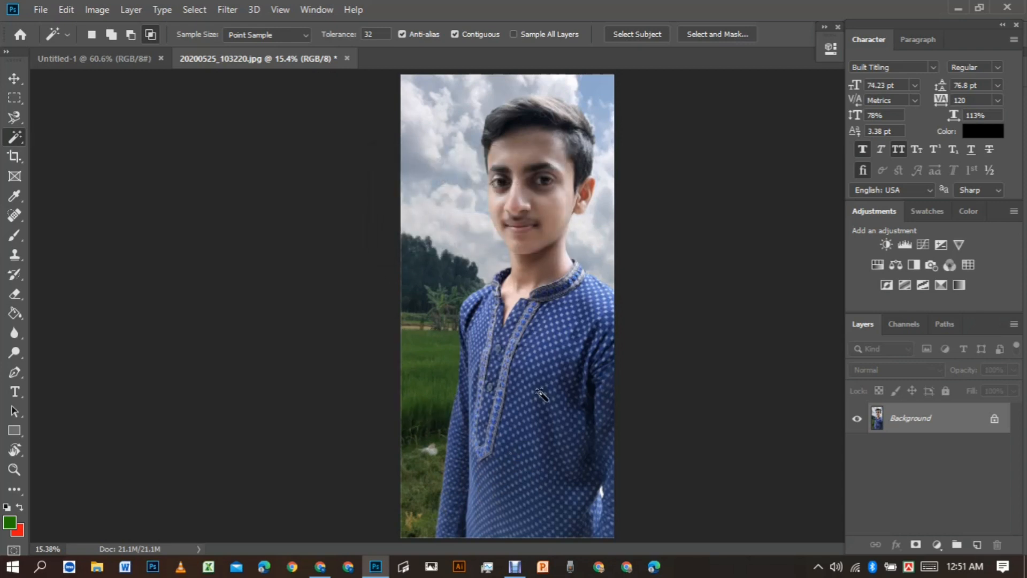
{"action": "left_click", "coordinate": [560, 412]}
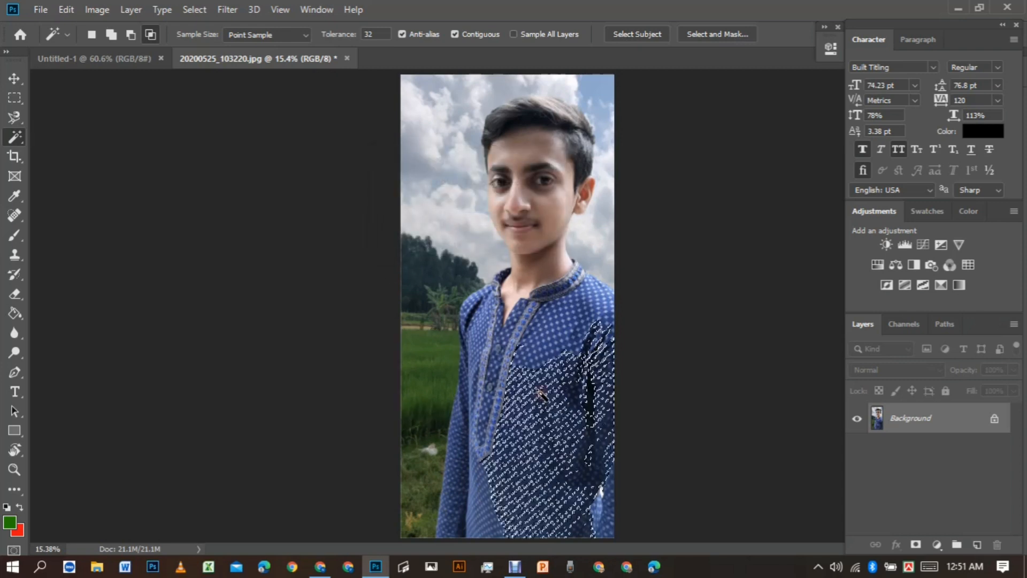
{"action": "key", "text": "ctrl+d"}
- Sample skin and hair areas of the boy's head with the Magic Wand and clear the selection
{"action": "left_click", "coordinate": [547, 265]}
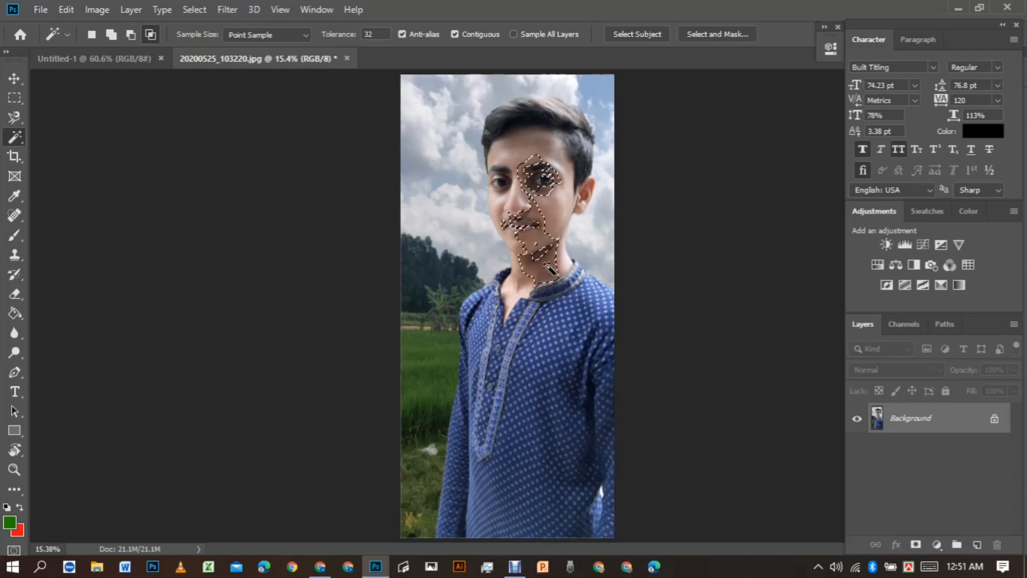
{"action": "left_click", "coordinate": [559, 212]}
{"action": "left_click", "coordinate": [499, 221]}
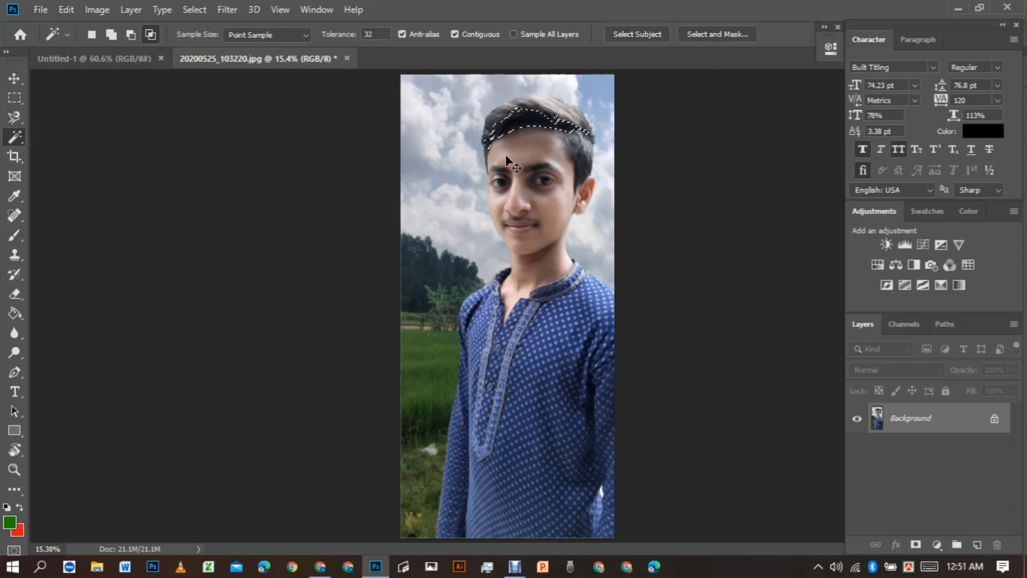
{"action": "key", "text": "ctrl+d"}
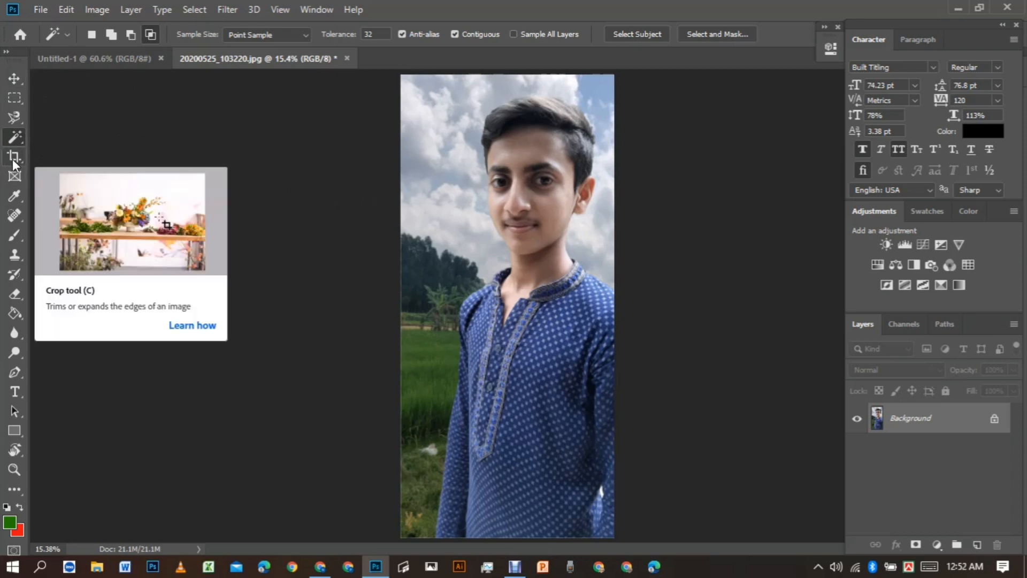
- Choose the Crop Tool, stretch the crop frame beyond the photo's upper edge, and undo the stretch
{"action": "left_click_drag", "start_coordinate": [13, 163], "coordinate": [63, 168]}
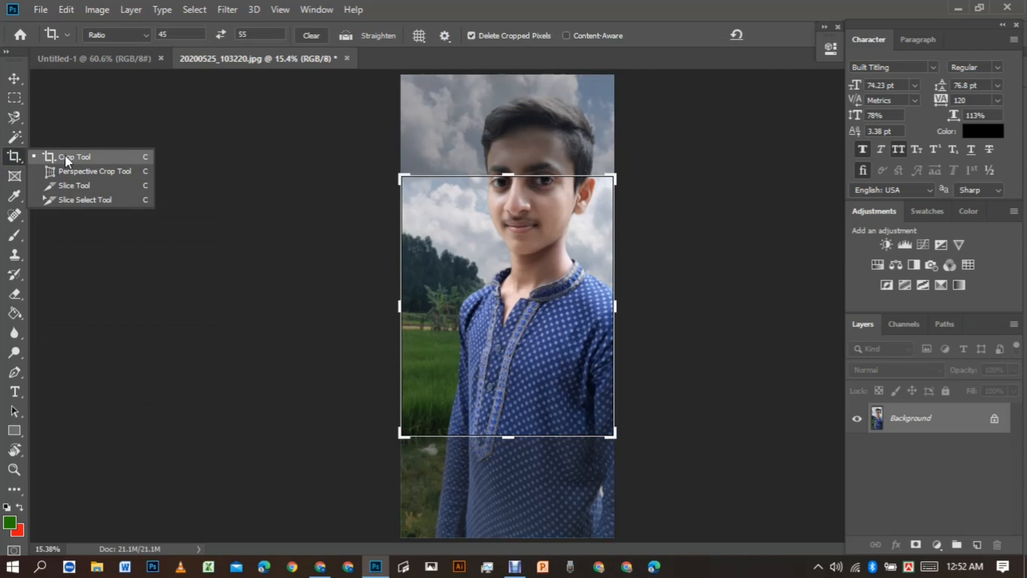
{"action": "left_click", "coordinate": [66, 156]}
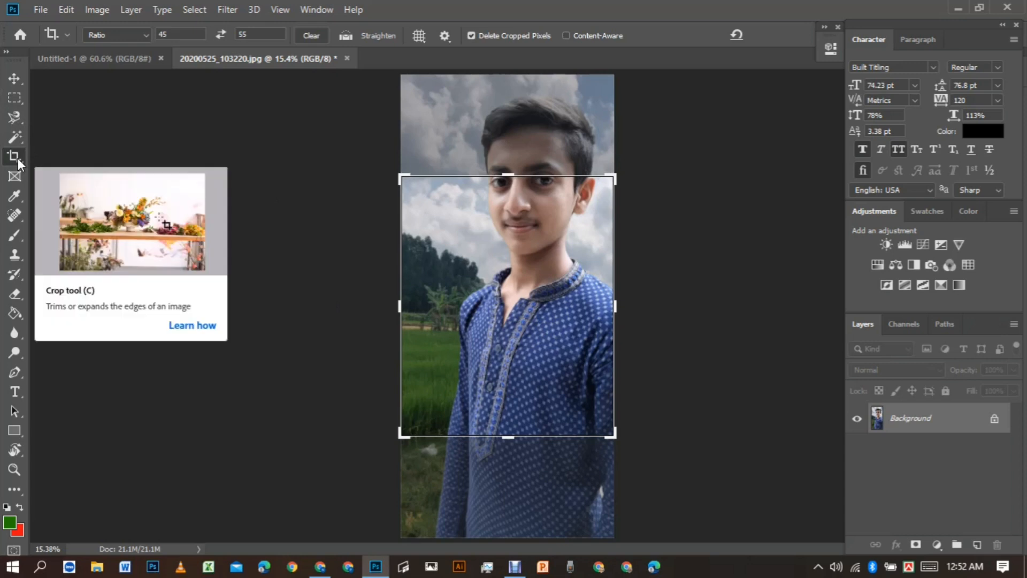
{"action": "left_click_drag", "start_coordinate": [506, 172], "coordinate": [508, 114]}
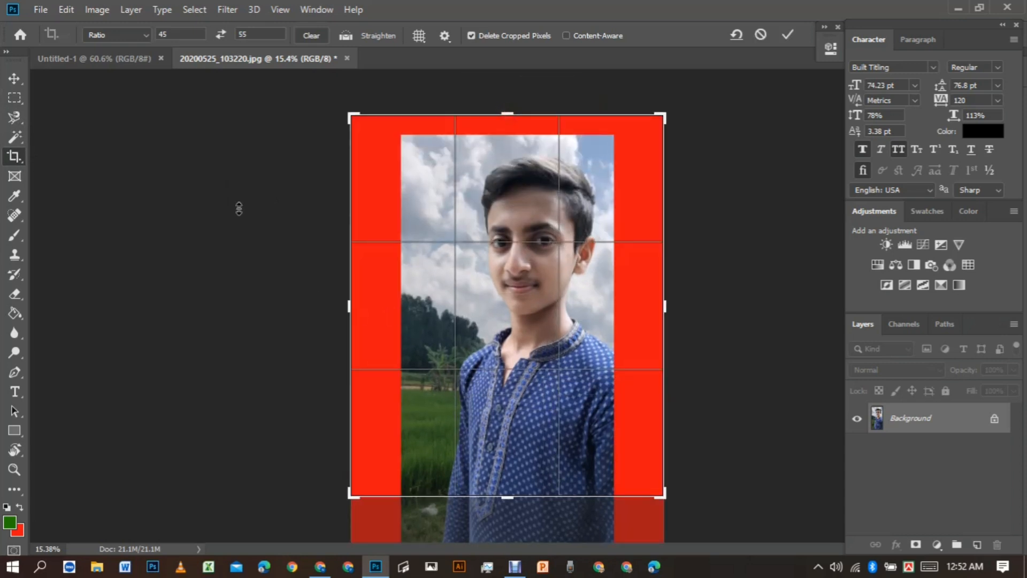
{"action": "left_click", "coordinate": [130, 31]}
{"action": "left_click", "coordinate": [130, 31]}
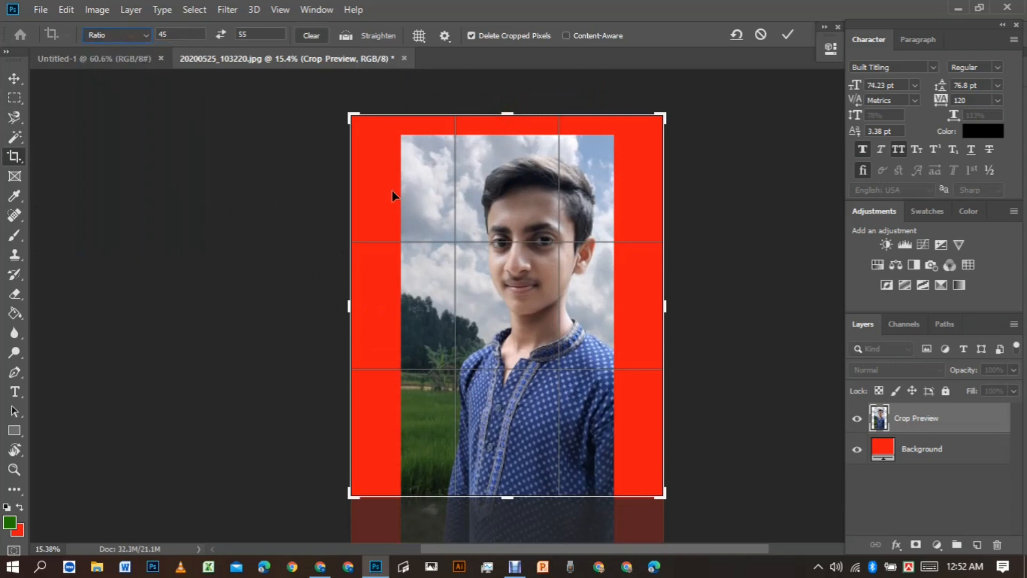
{"action": "key", "text": "ctrl+z"}
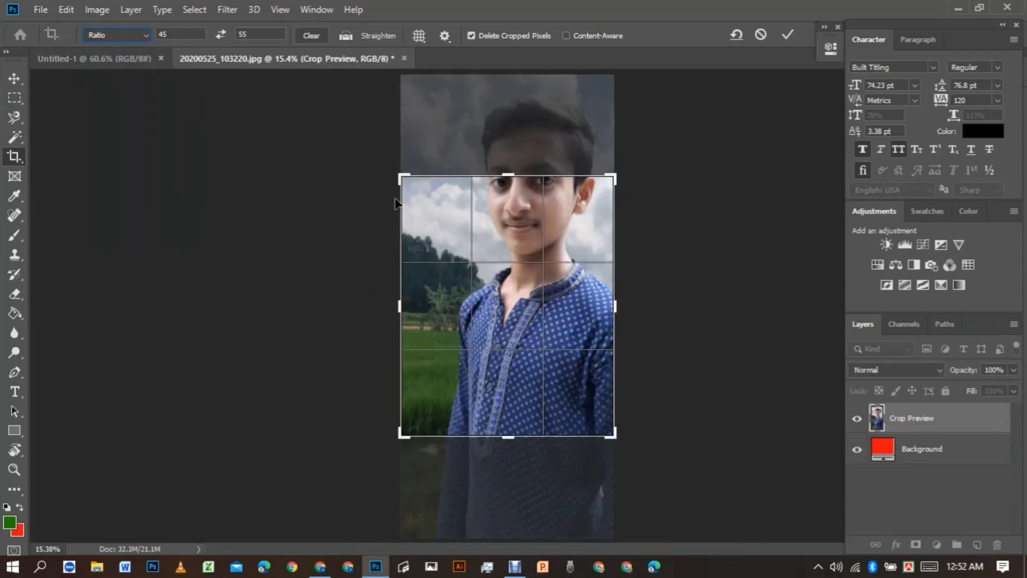
- Crop the photo to a 45 by 55 ratio, with the frame covering the boy's whole head and upper chest
{"action": "left_click", "coordinate": [172, 38]}
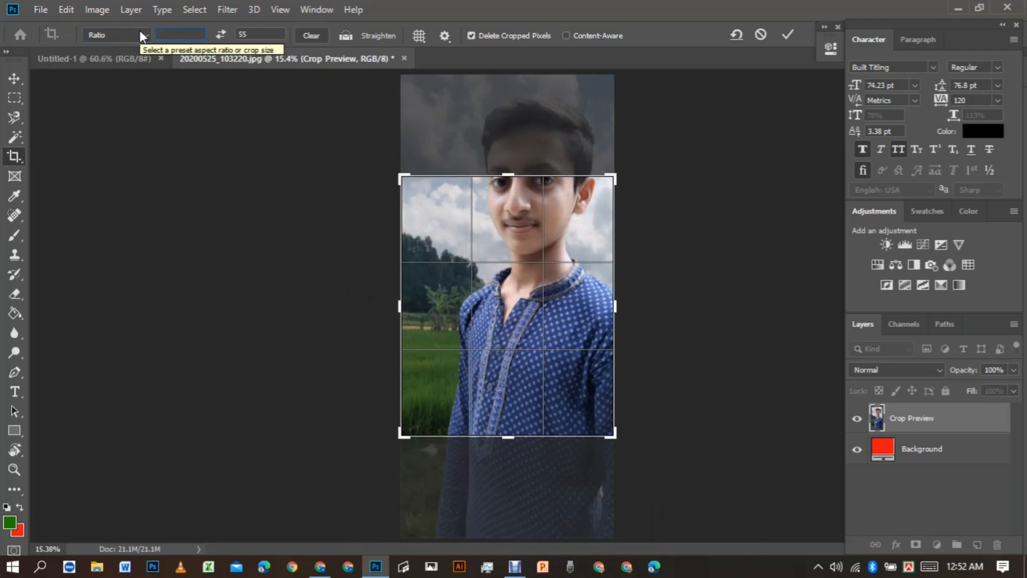
{"action": "type", "text": "45"}
{"action": "left_click", "coordinate": [255, 36]}
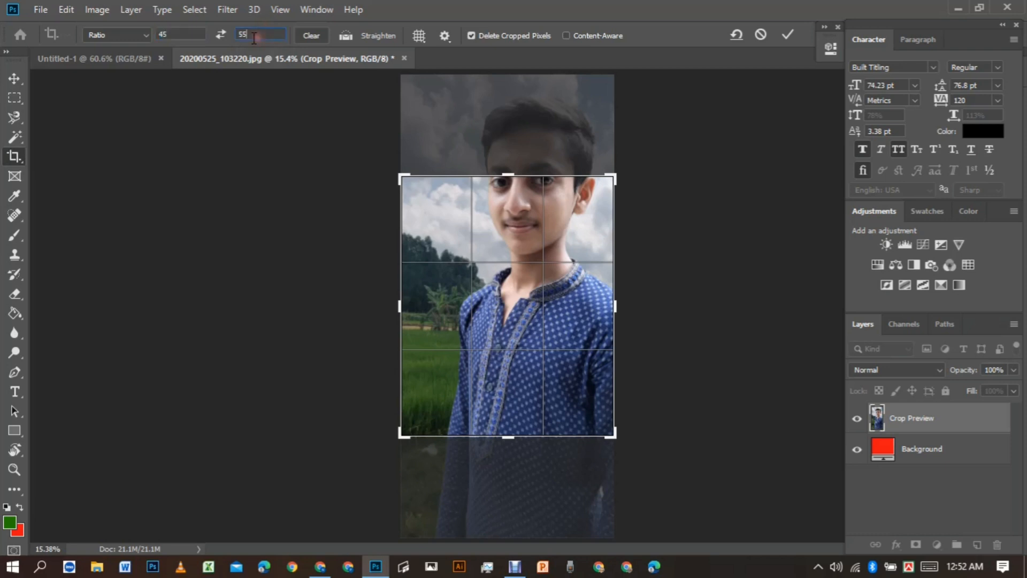
{"action": "key", "text": "BackSpace"}
{"action": "key", "text": "BackSpace"}
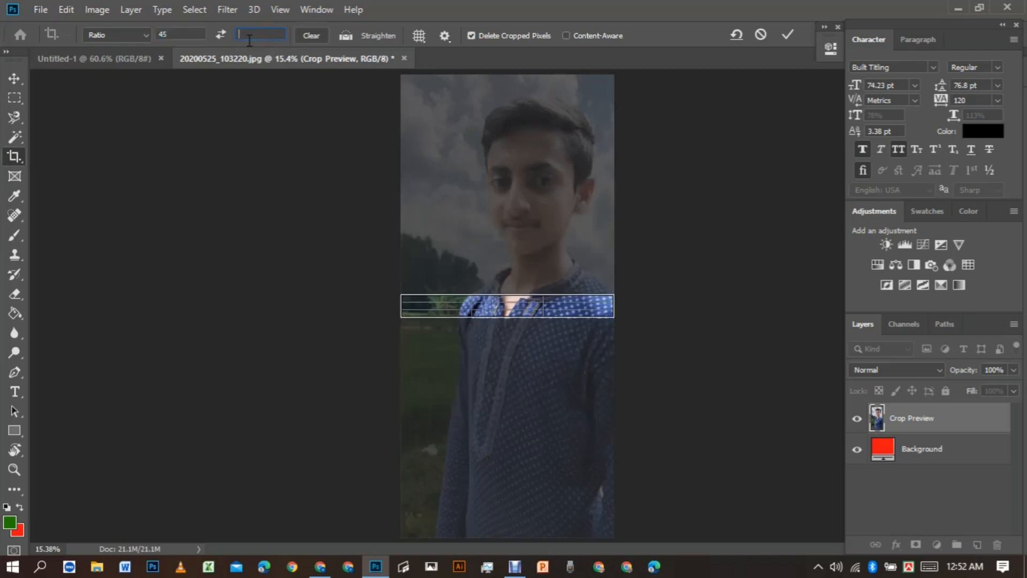
{"action": "type", "text": "55"}
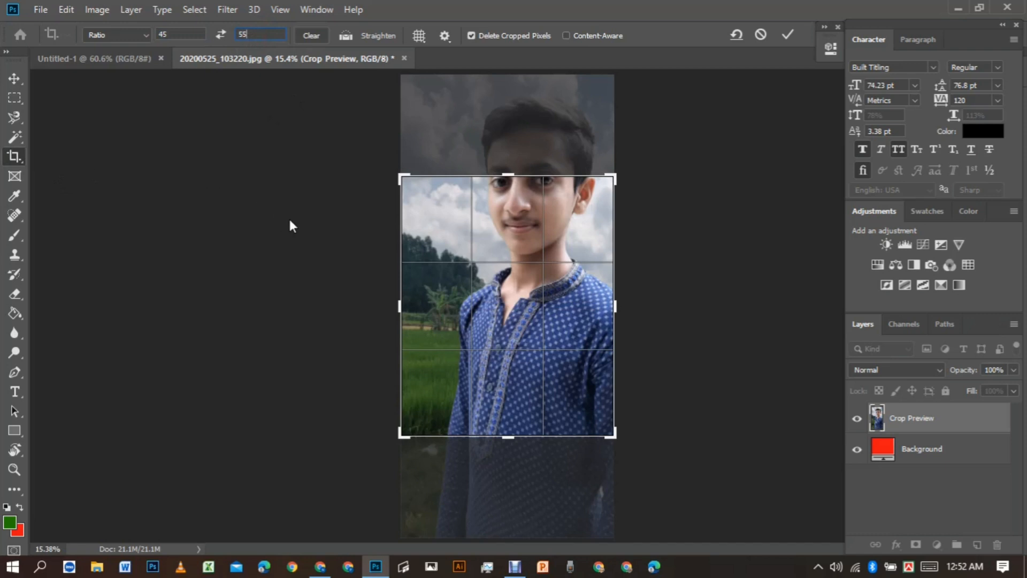
{"action": "left_click_drag", "start_coordinate": [495, 301], "coordinate": [512, 381]}
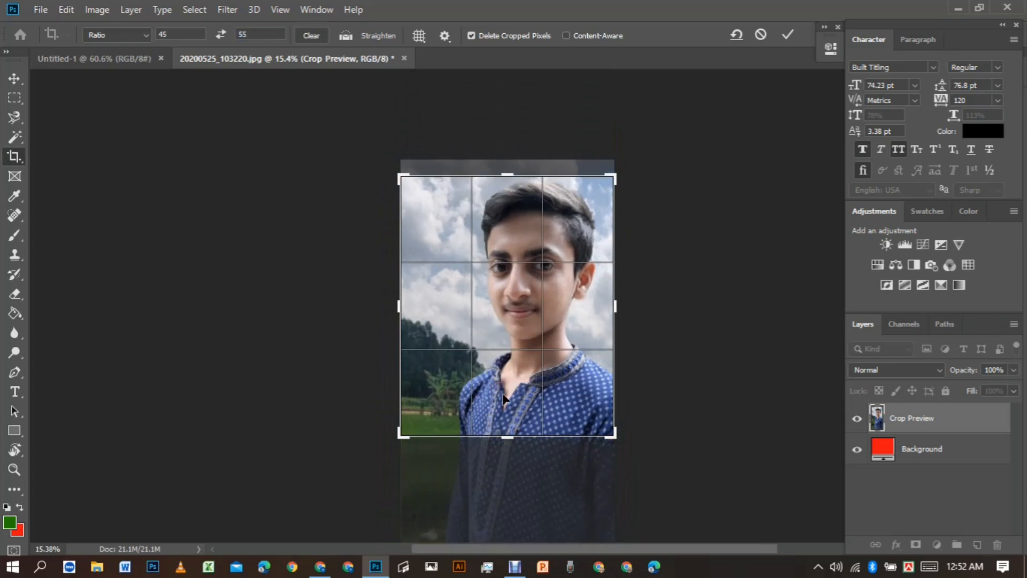
{"action": "left_click", "coordinate": [15, 78]}
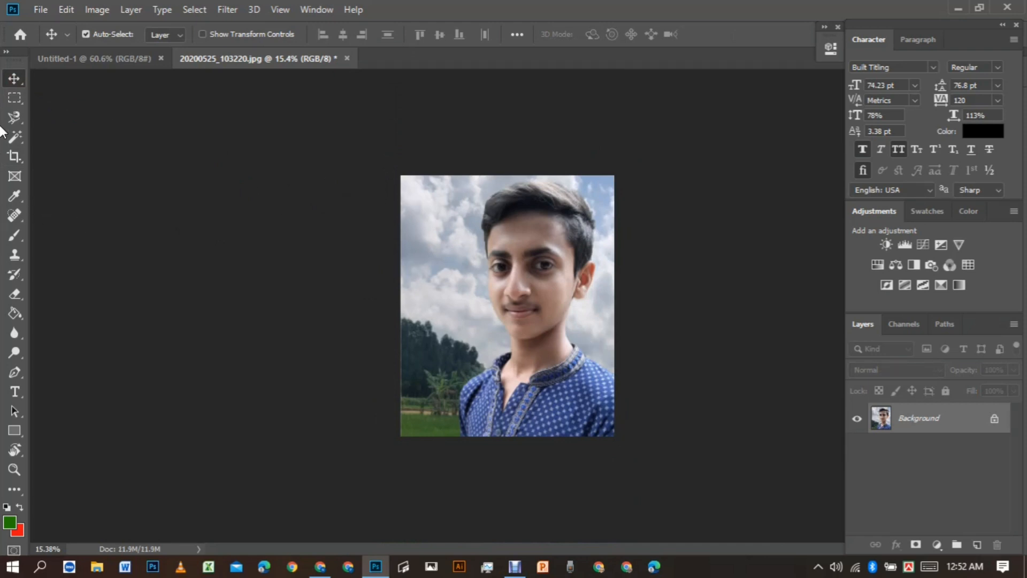
- Undo the 45 by 55 ratio crop to restore the full-length photo
{"action": "left_click", "coordinate": [17, 157]}
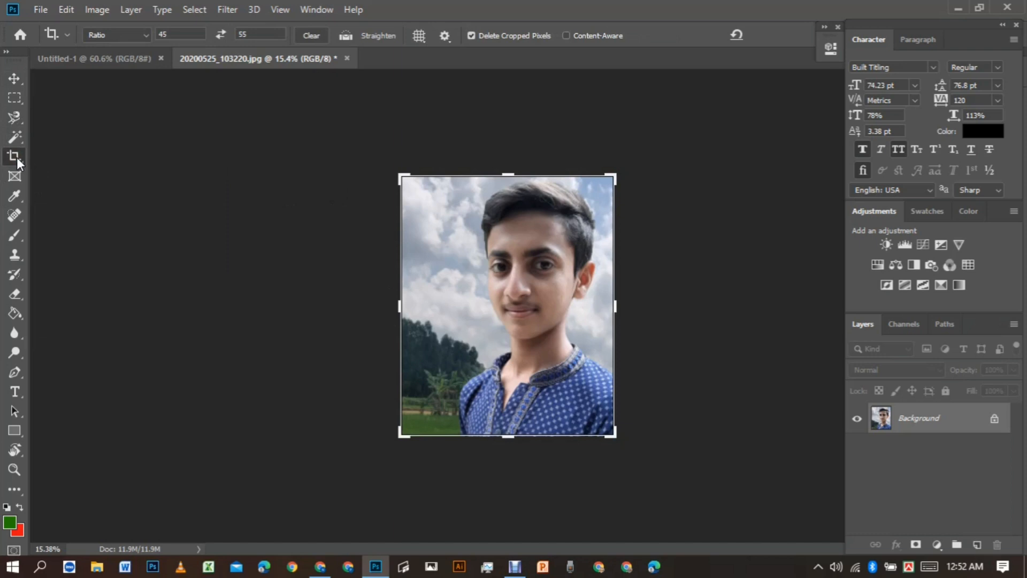
{"action": "left_click", "coordinate": [15, 78]}
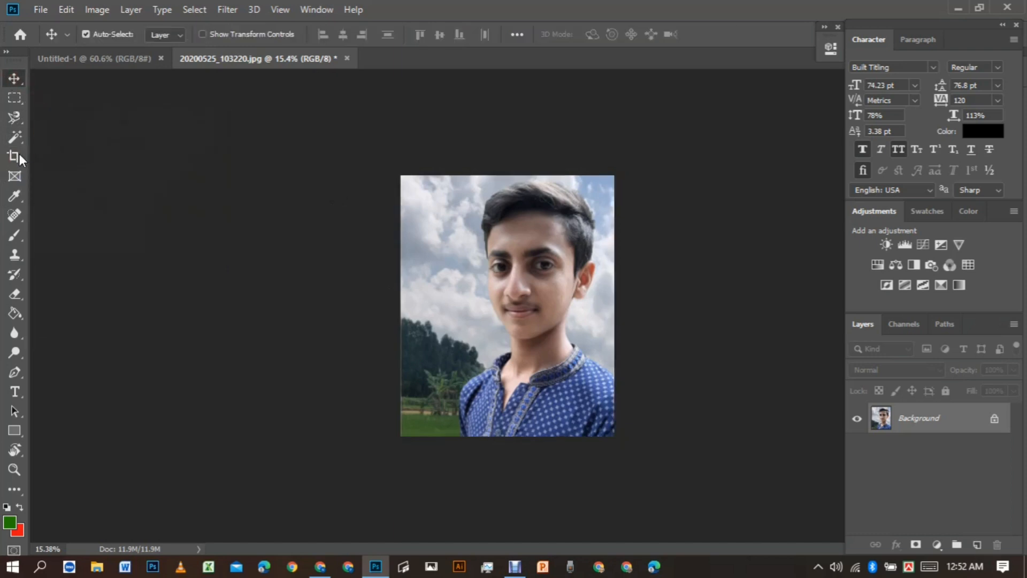
{"action": "key", "text": "ctrl+z"}
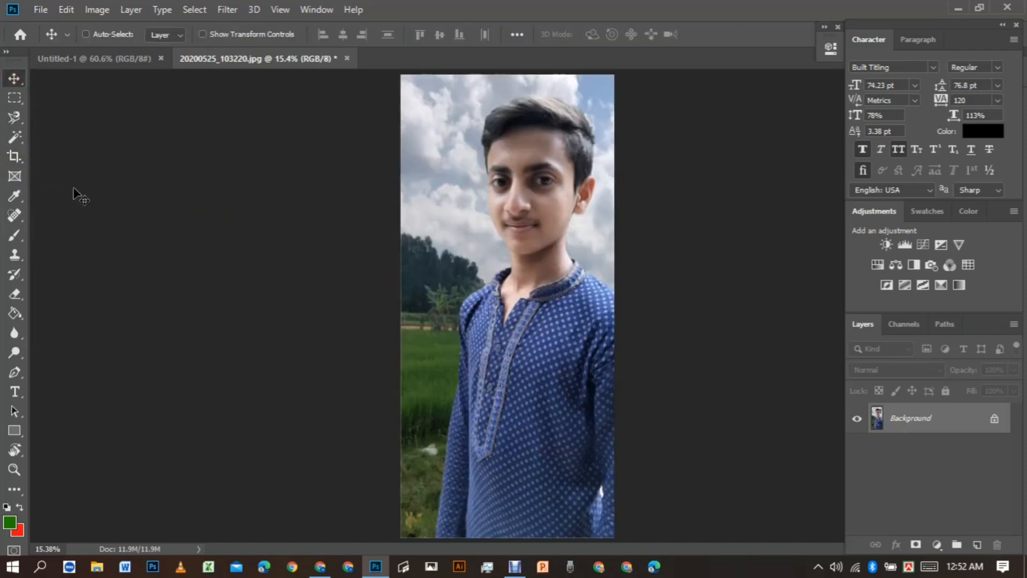
{"action": "left_click", "coordinate": [14, 157]}
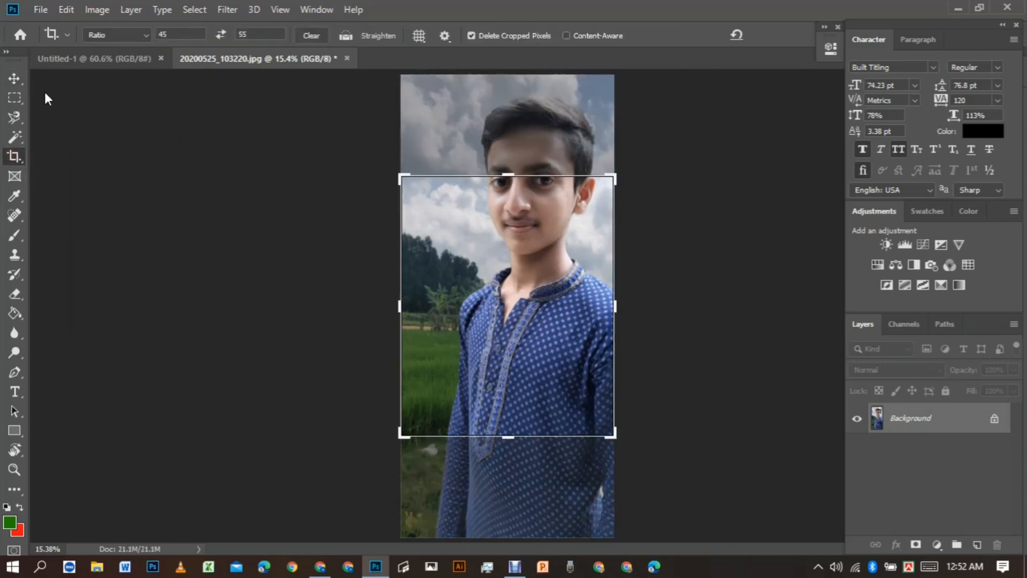
{"action": "left_click", "coordinate": [15, 78]}
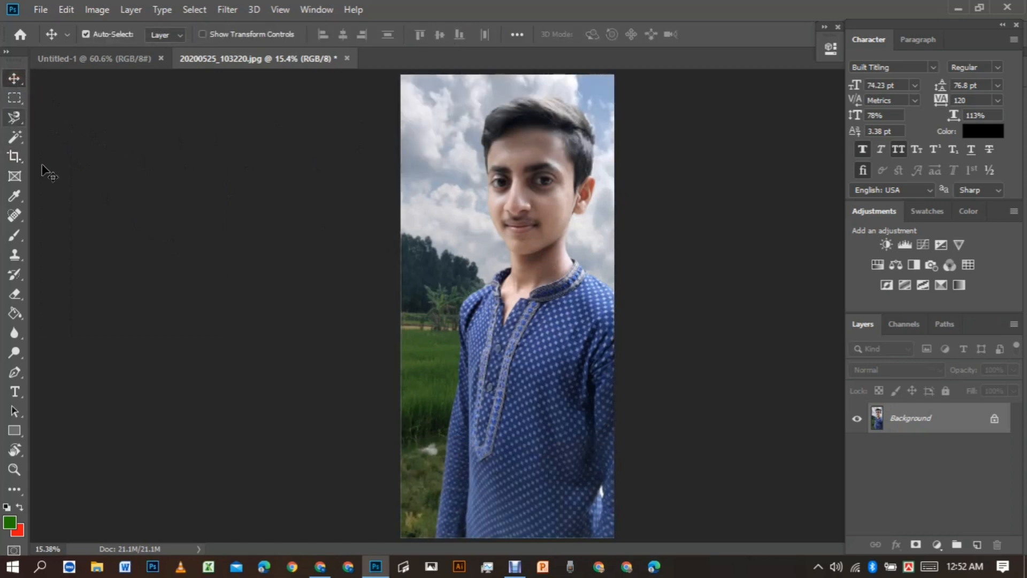
- Crop the photo around the boy's head and upper chest using W x H x Resolution at 45 px by 55 px and 300 px/in
{"action": "left_click", "coordinate": [15, 156]}
{"action": "left_click", "coordinate": [142, 35]}
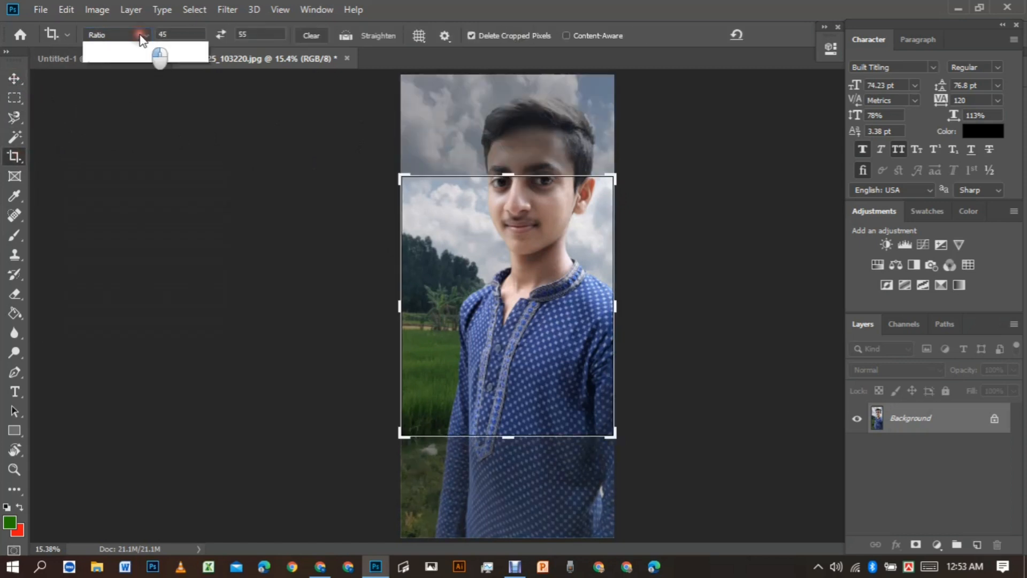
{"action": "left_click", "coordinate": [131, 59]}
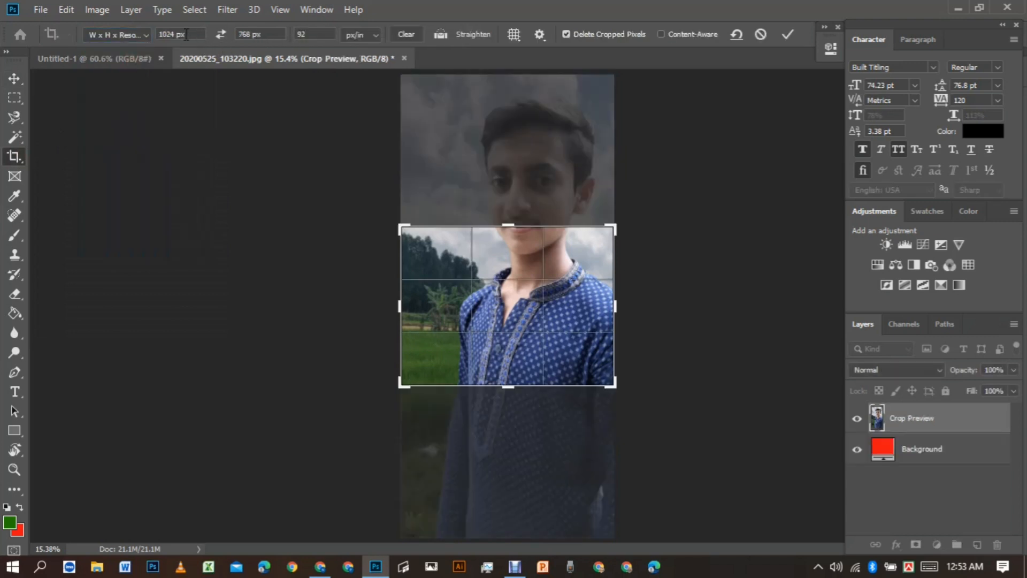
{"action": "left_click", "coordinate": [186, 35]}
{"action": "key", "text": "BackSpace"}
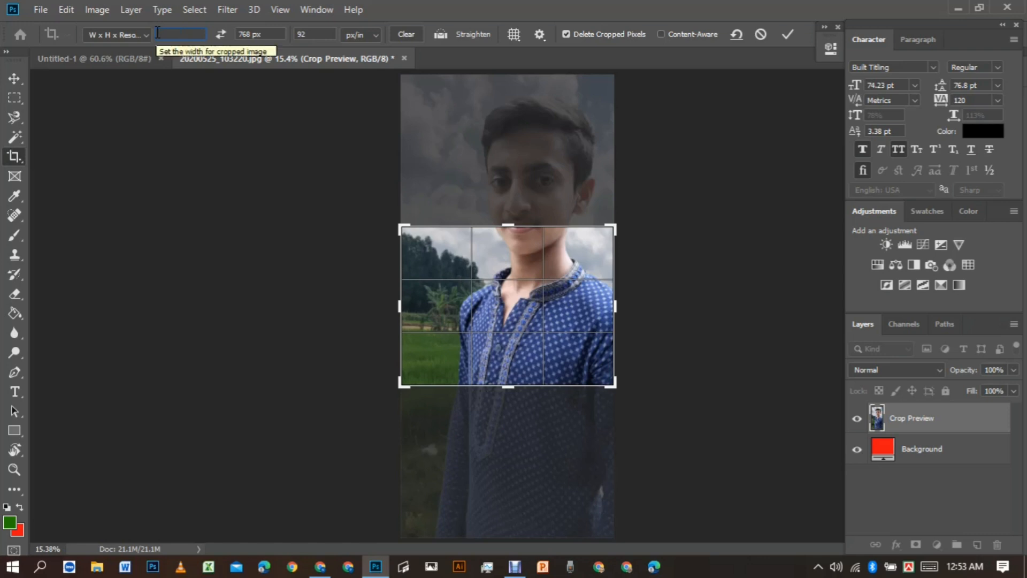
{"action": "type", "text": "45"}
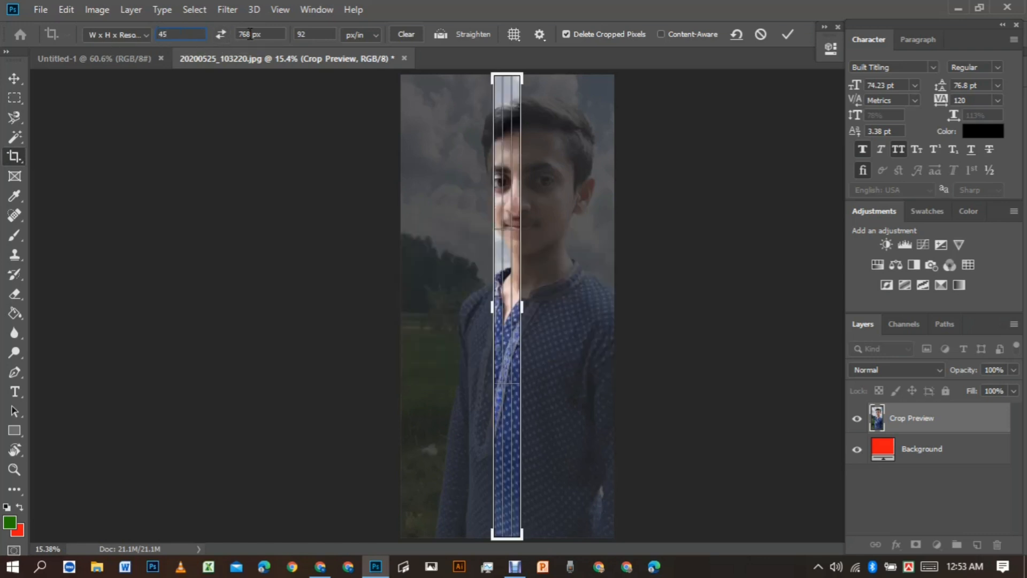
{"action": "left_click", "coordinate": [269, 35]}
{"action": "type", "text": "55"}
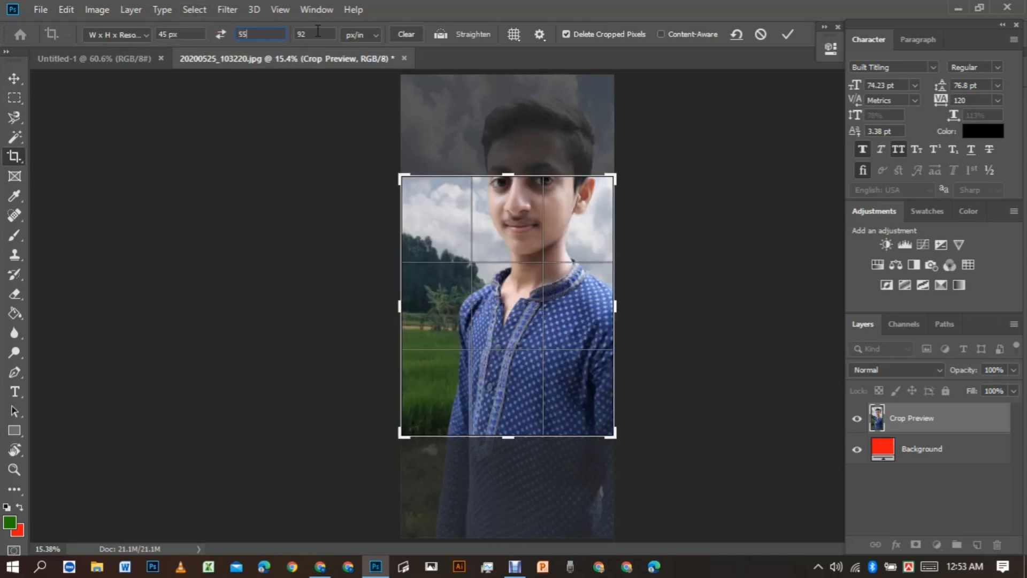
{"action": "key", "text": "Tab"}
{"action": "type", "text": "3"}
{"action": "left_click_drag", "start_coordinate": [524, 289], "coordinate": [519, 371]}
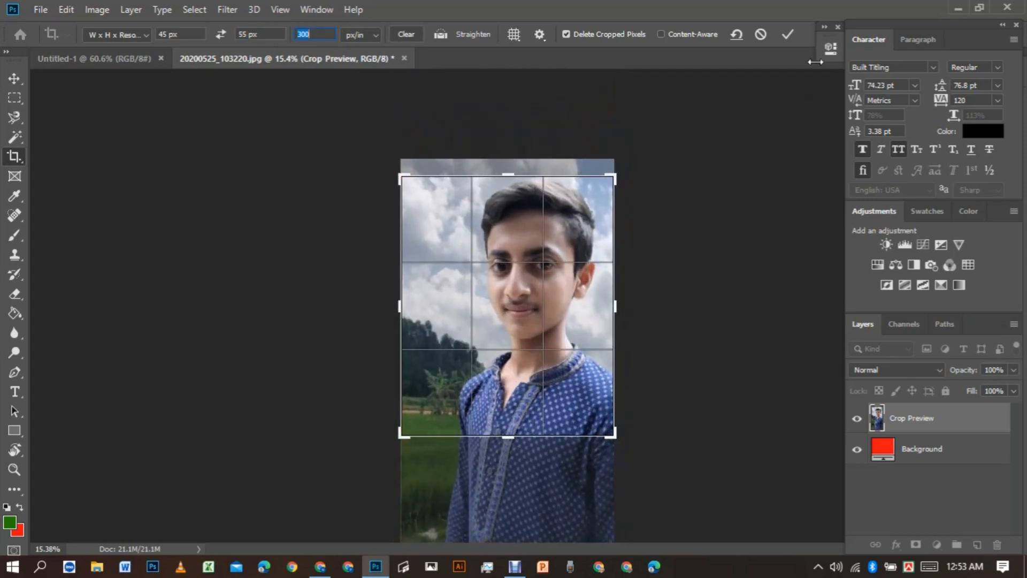
{"action": "left_click", "coordinate": [785, 36]}
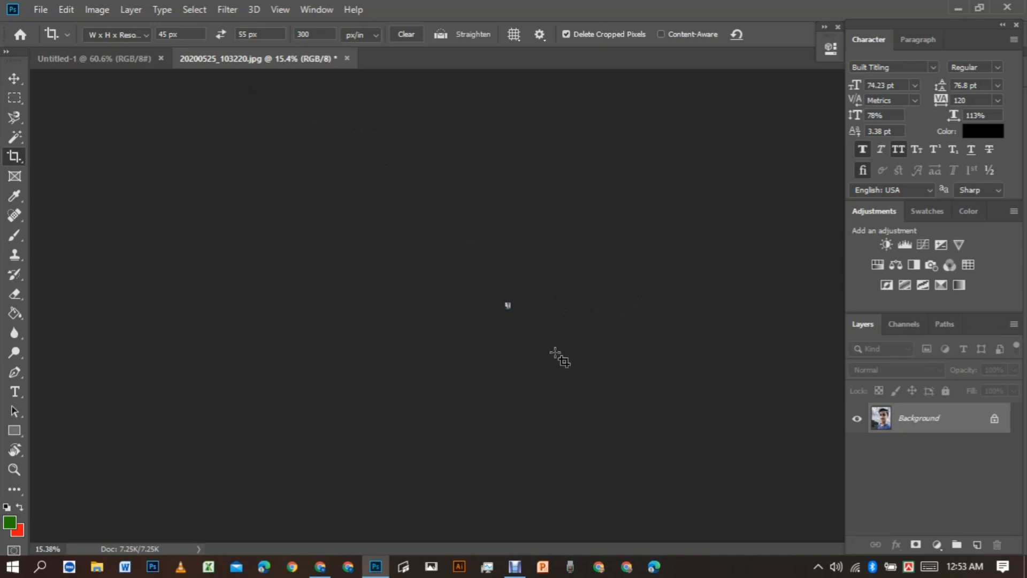
- Inspect the pixel-sized crop result up close and undo that crop
{"action": "scroll", "coordinate": [519, 312], "scroll_direction": "up", "scroll_amount": 3}
{"action": "scroll", "coordinate": [519, 310], "scroll_direction": "up", "scroll_amount": 8}
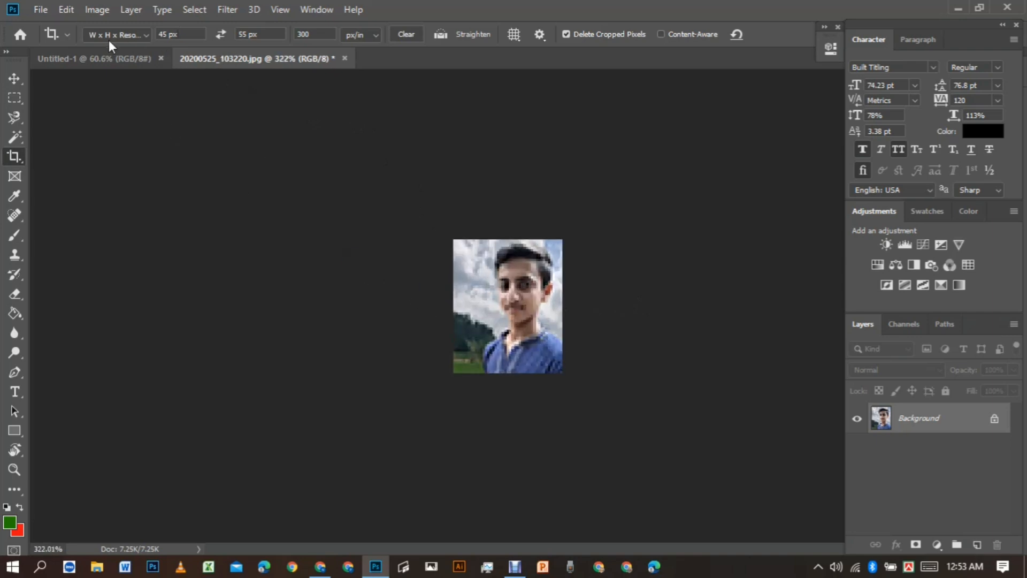
{"action": "scroll", "coordinate": [527, 321], "scroll_direction": "up", "scroll_amount": 1}
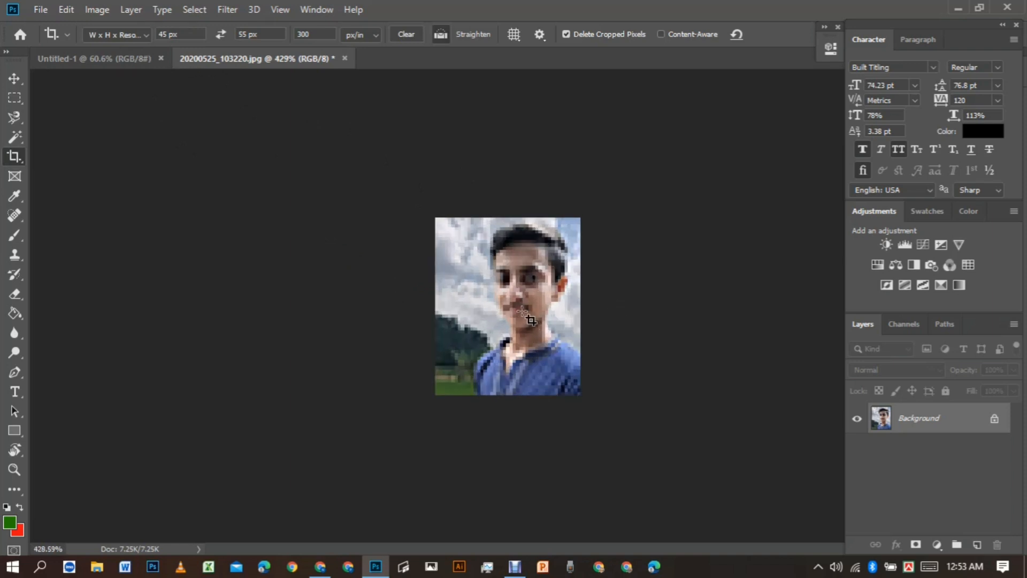
{"action": "scroll", "coordinate": [521, 310], "scroll_direction": "down", "scroll_amount": 8}
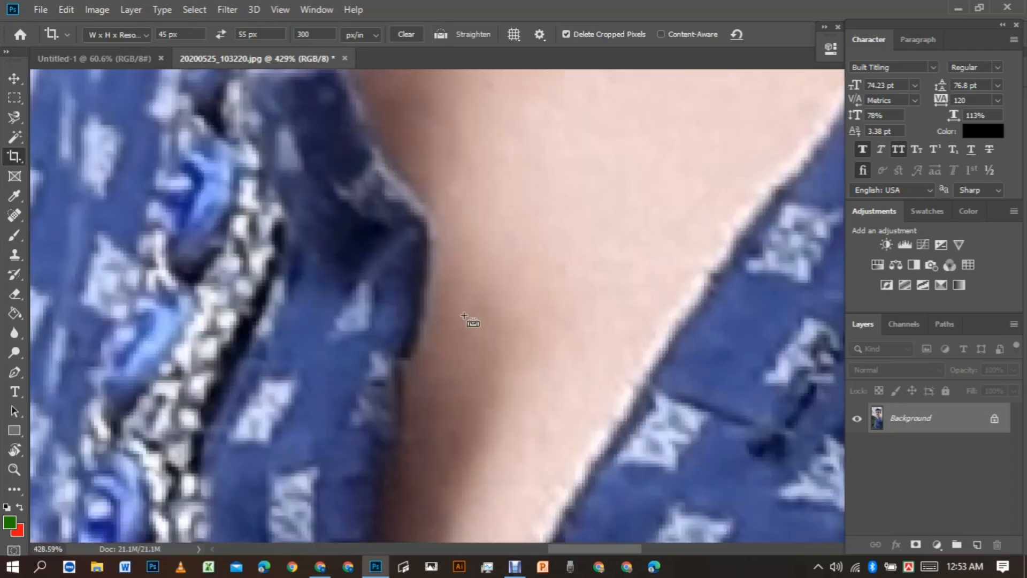
{"action": "scroll", "coordinate": [485, 319], "scroll_direction": "down", "scroll_amount": 4}
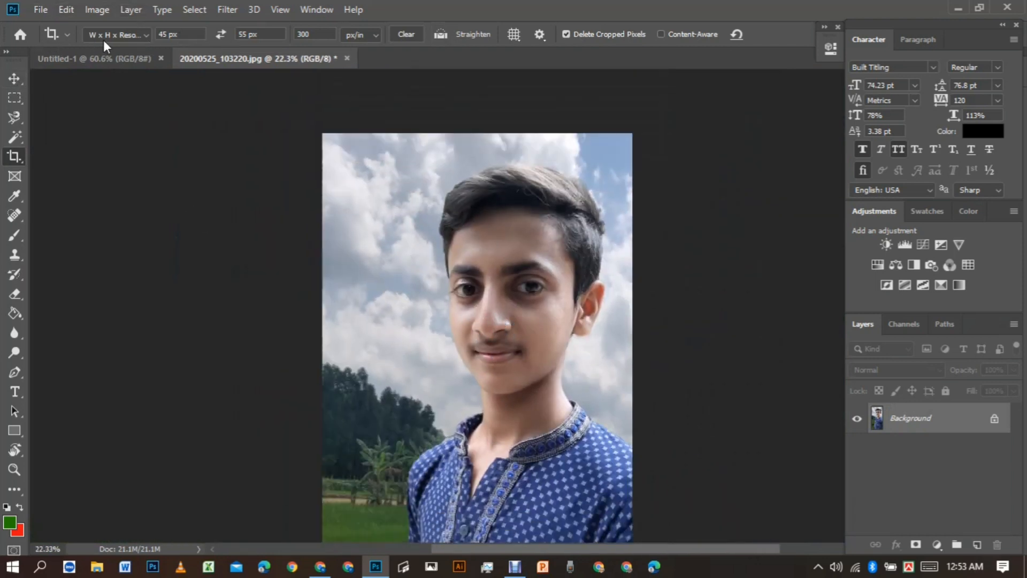
- Preview the crop frame with the 1 : 1 (Square) preset, then with the 4 : 5 (8 : 10) preset
{"action": "left_click", "coordinate": [144, 35]}
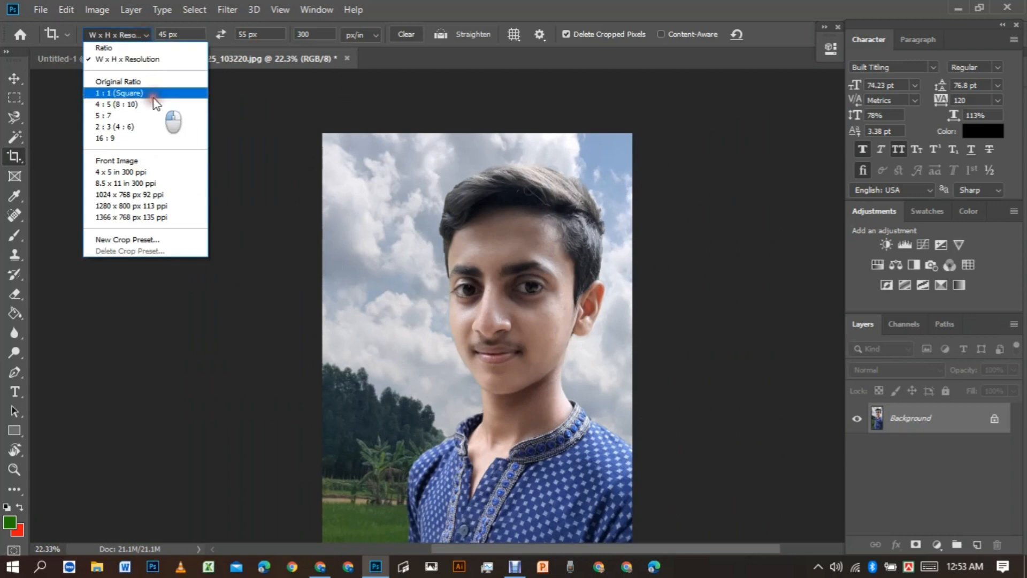
{"action": "left_click", "coordinate": [139, 94]}
{"action": "scroll", "coordinate": [476, 336], "scroll_direction": "down", "scroll_amount": 1}
{"action": "scroll", "coordinate": [475, 335], "scroll_direction": "down", "scroll_amount": 2}
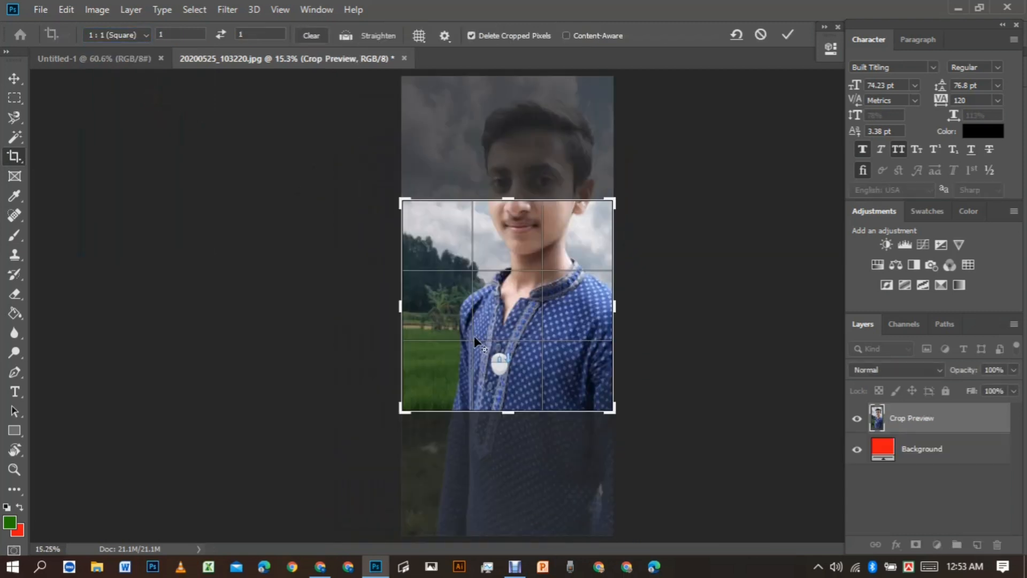
{"action": "left_click", "coordinate": [127, 37]}
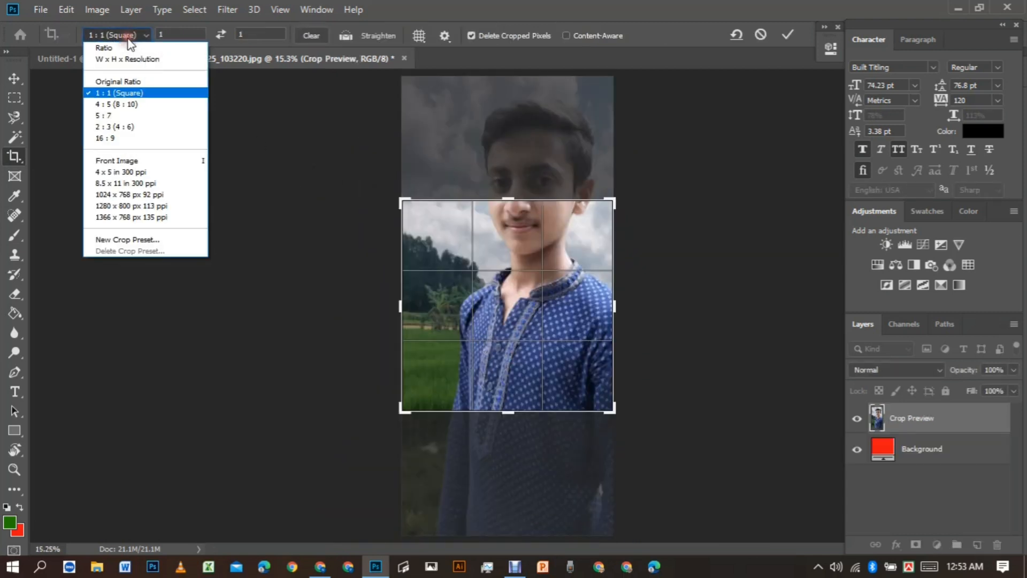
{"action": "left_click", "coordinate": [118, 105]}
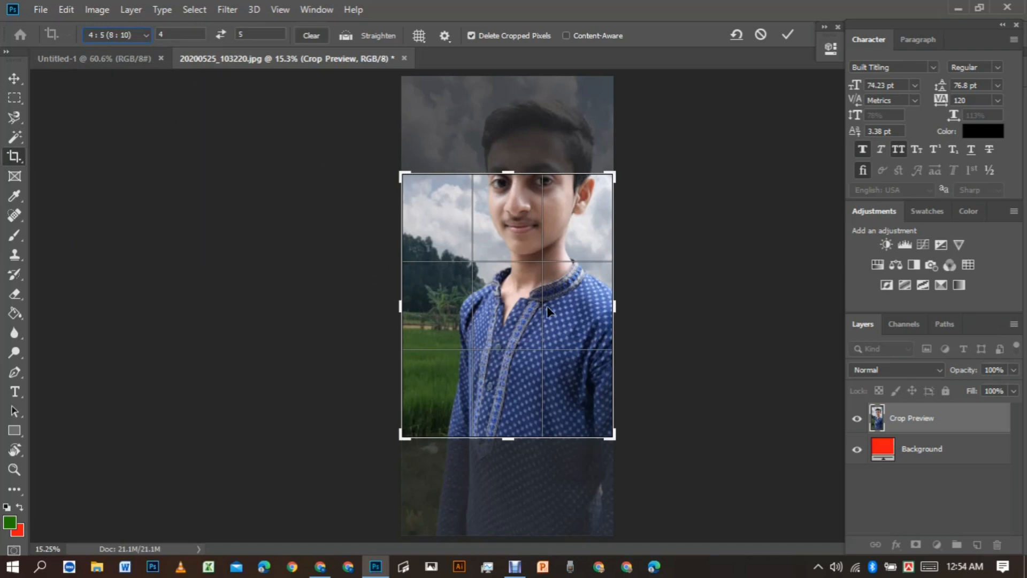
- Shift the photo down within a 5 : 7 crop frame to include the boy's head, and change the frame's ratio to 16 : 9
{"action": "left_click", "coordinate": [134, 35]}
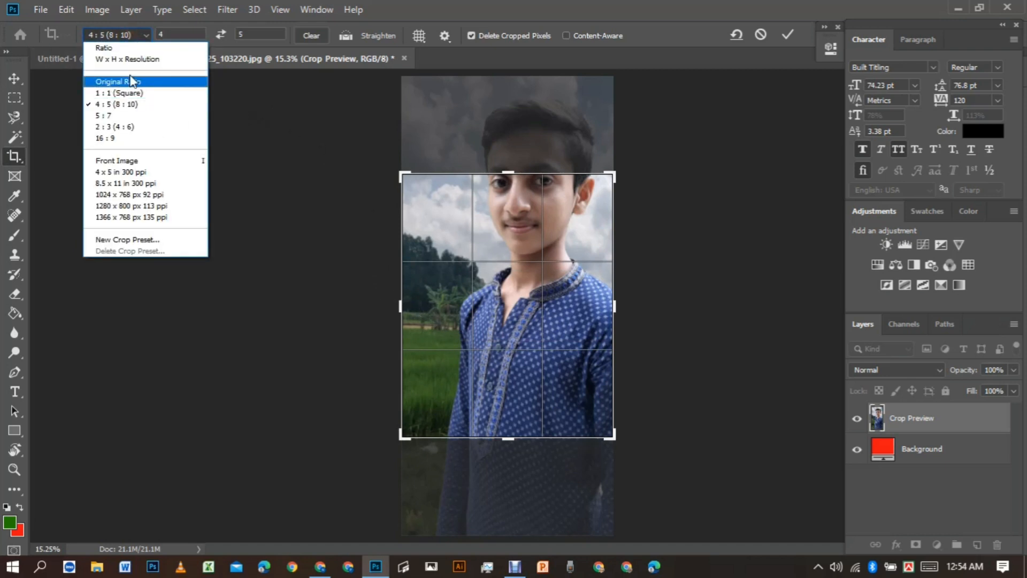
{"action": "left_click", "coordinate": [125, 116]}
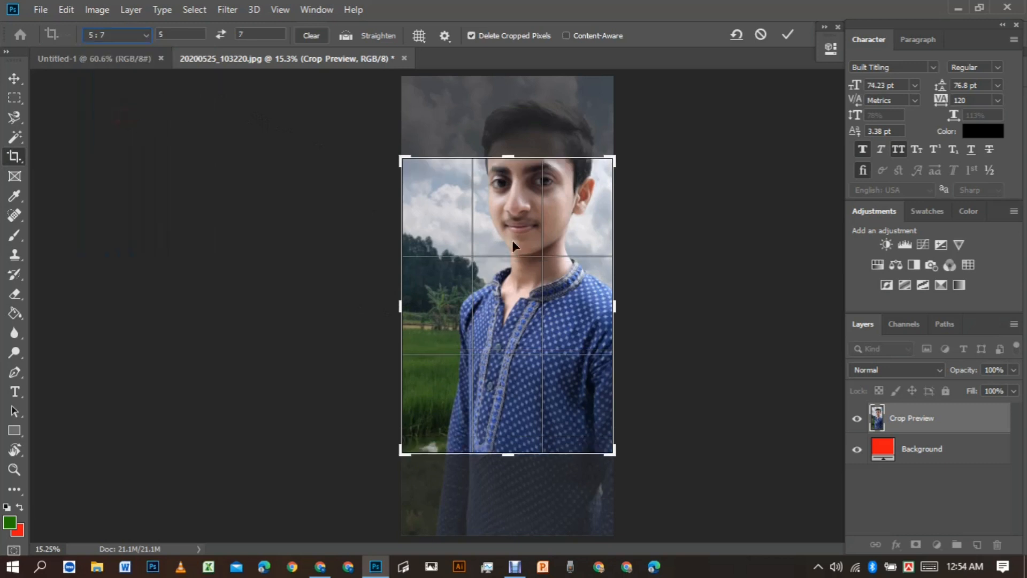
{"action": "left_click_drag", "start_coordinate": [528, 313], "coordinate": [512, 350]}
{"action": "left_click", "coordinate": [129, 35]}
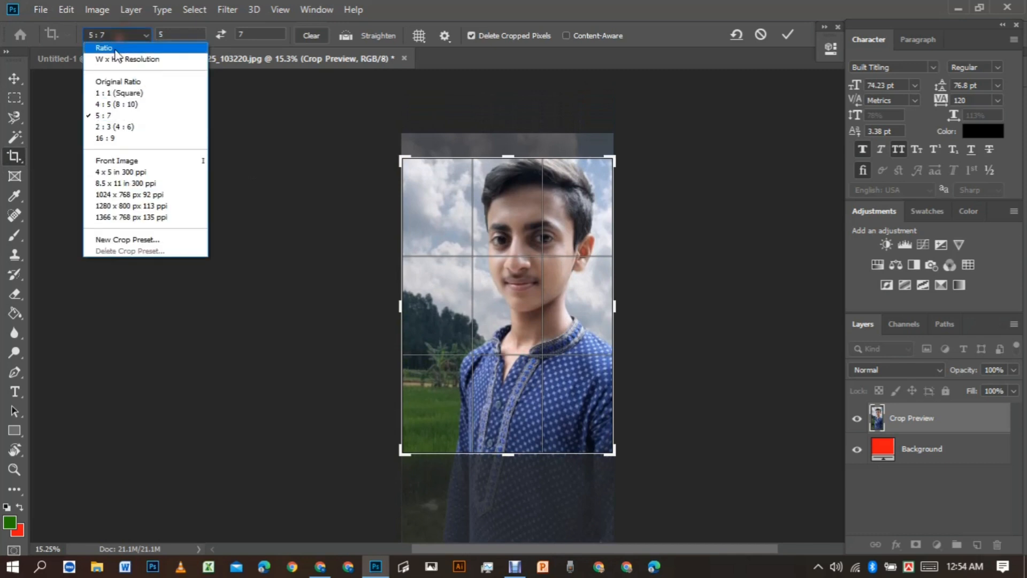
{"action": "left_click", "coordinate": [137, 140]}
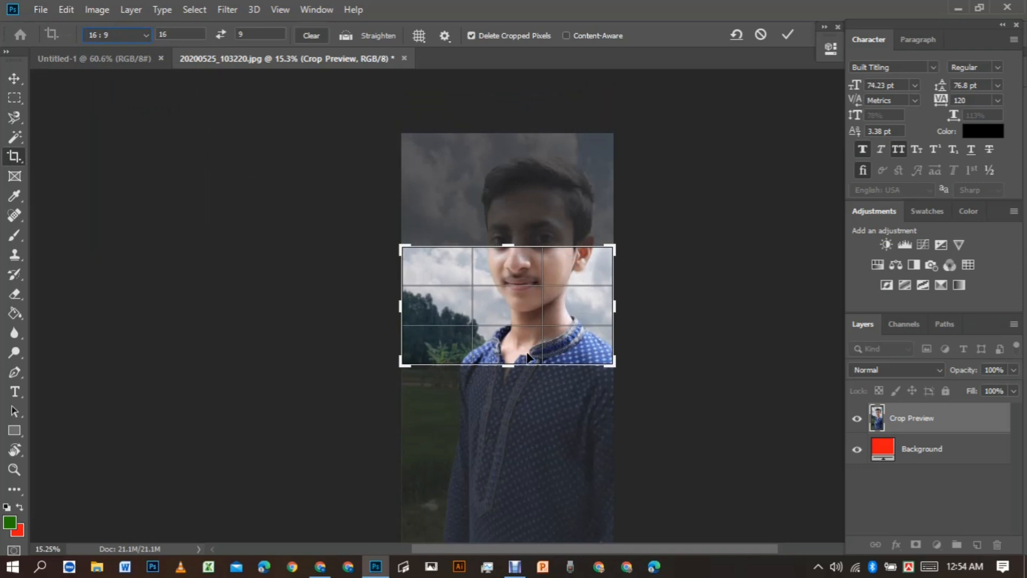
- Shift the photo down within the 16 : 9 crop frame to include the boy's face and apply the crop
{"action": "left_click_drag", "start_coordinate": [506, 312], "coordinate": [534, 350]}
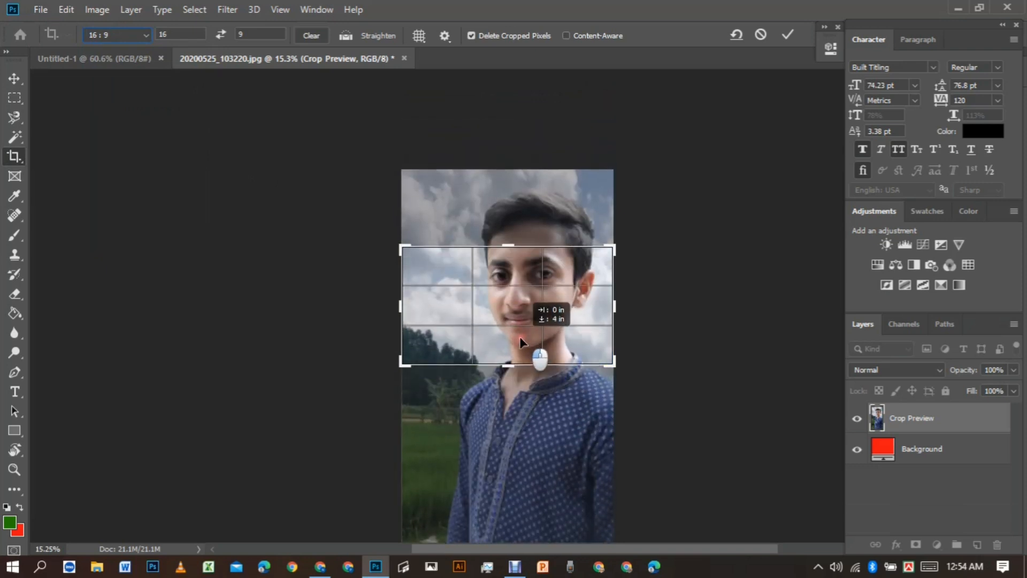
{"action": "left_click", "coordinate": [116, 36]}
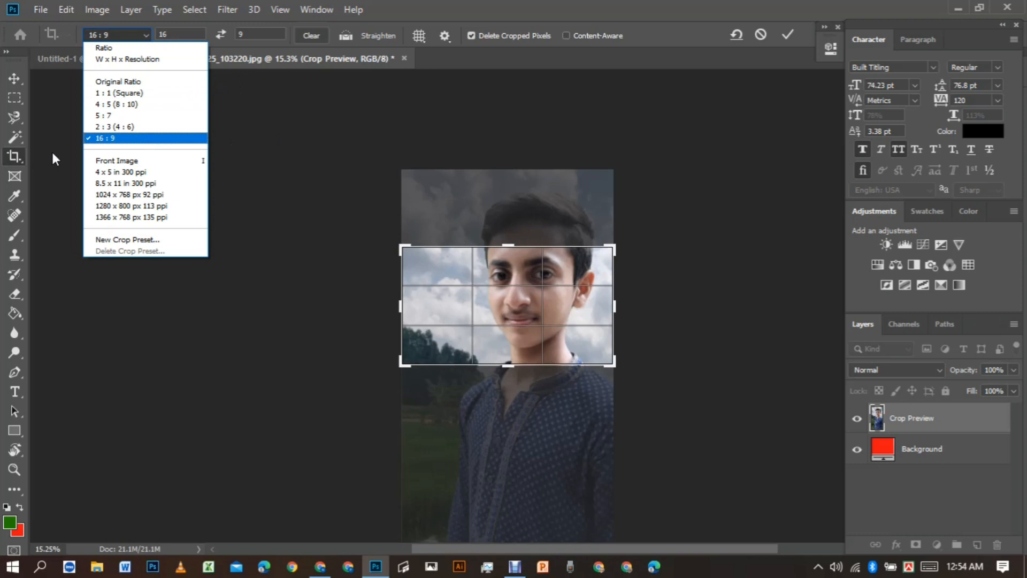
{"action": "left_click", "coordinate": [22, 84]}
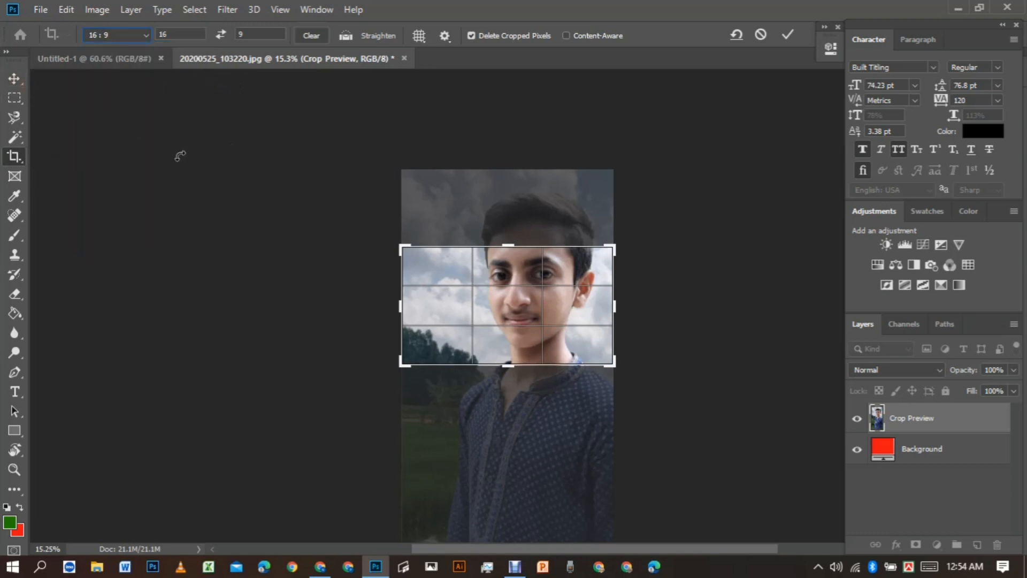
{"action": "scroll", "coordinate": [182, 160], "scroll_direction": "down", "scroll_amount": 1}
{"action": "scroll", "coordinate": [182, 161], "scroll_direction": "up", "scroll_amount": 1}
{"action": "left_click", "coordinate": [20, 78]}
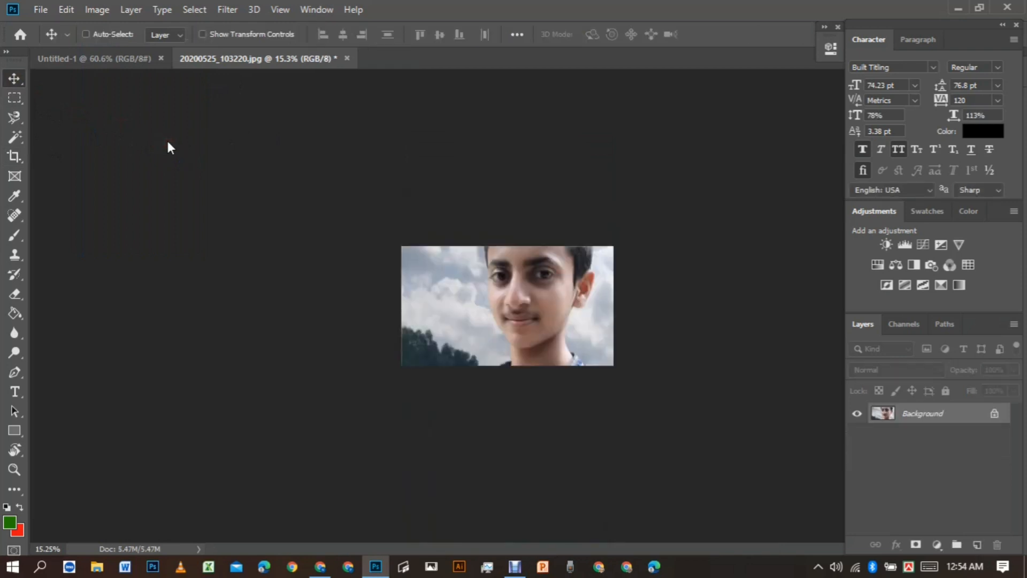
- Undo the 16 : 9 crop and close 20200525_103220.jpg without saving changes
{"action": "key", "text": "ctrl+z"}
{"action": "key", "text": "ctrl+d"}
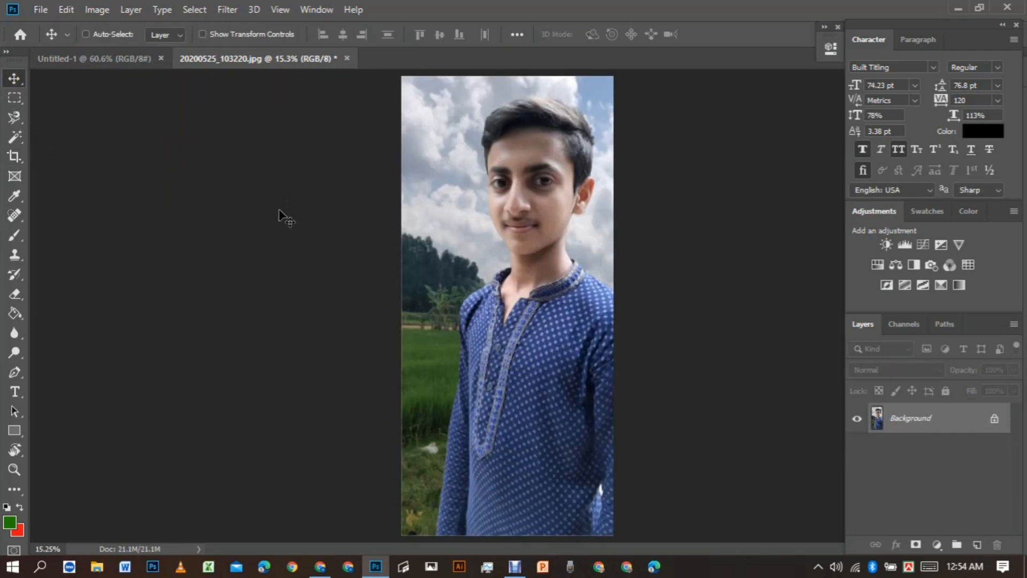
{"action": "left_click", "coordinate": [13, 156]}
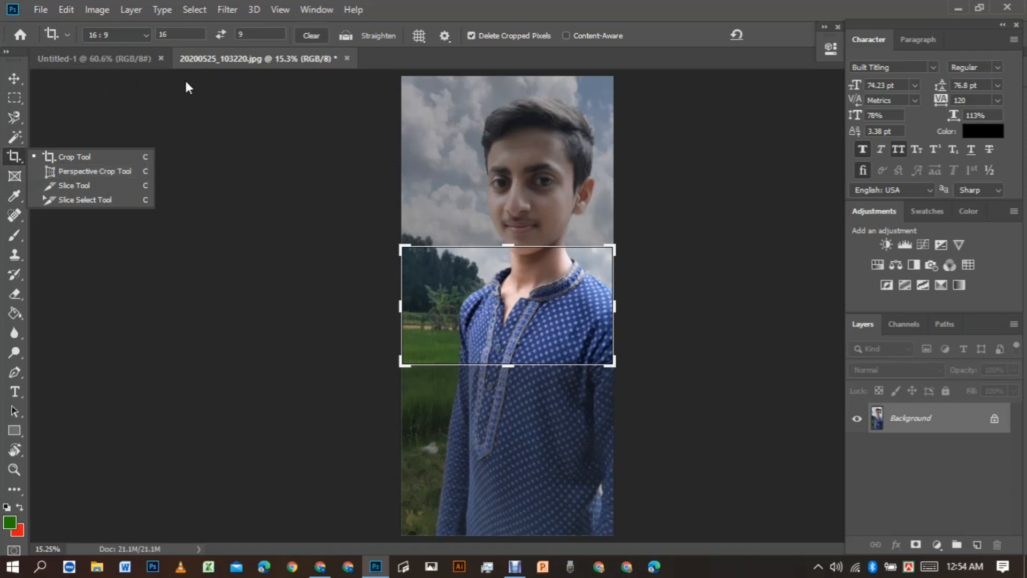
{"action": "left_click", "coordinate": [346, 58]}
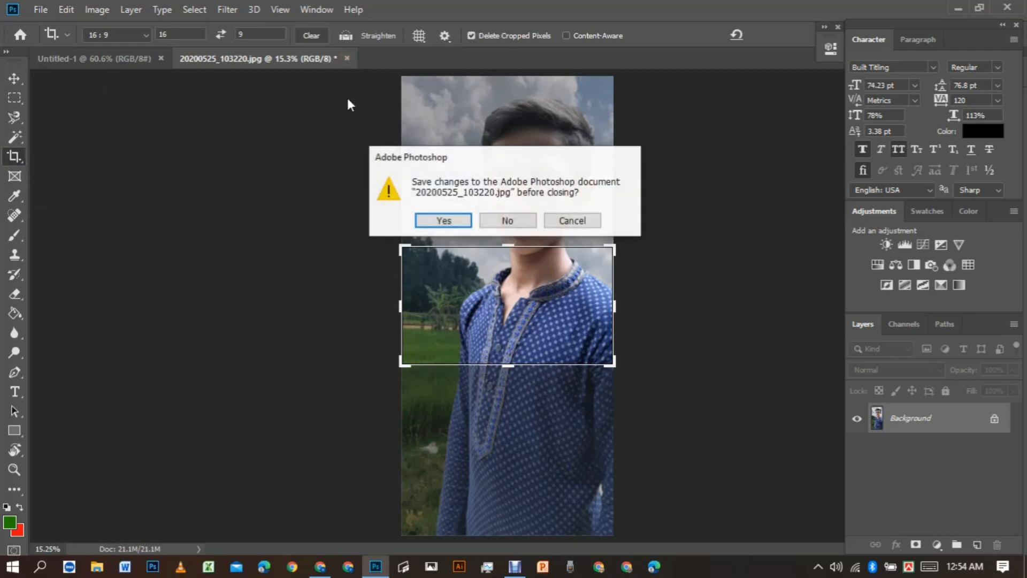
{"action": "left_click", "coordinate": [499, 221]}
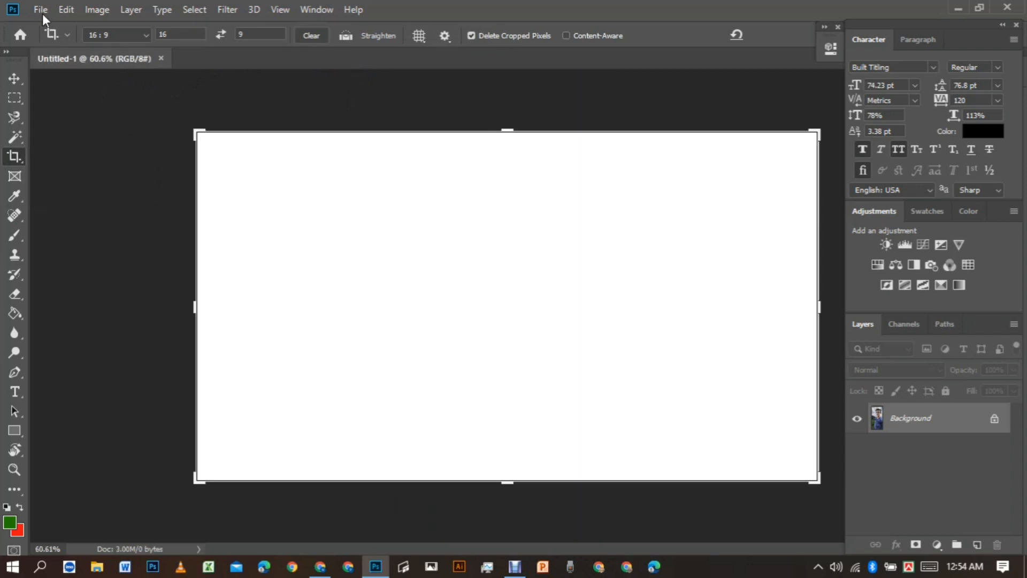
- Open 53.jpg from the download folder on the GRAPHICS (F:) drive and close the blank Untitled-1 document
{"action": "left_click", "coordinate": [42, 13]}
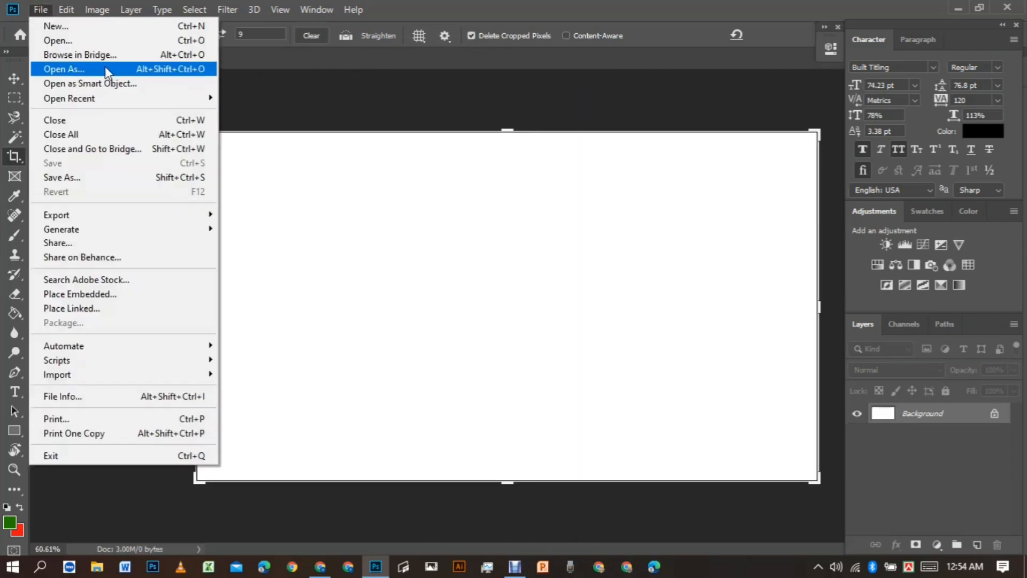
{"action": "left_click", "coordinate": [89, 41]}
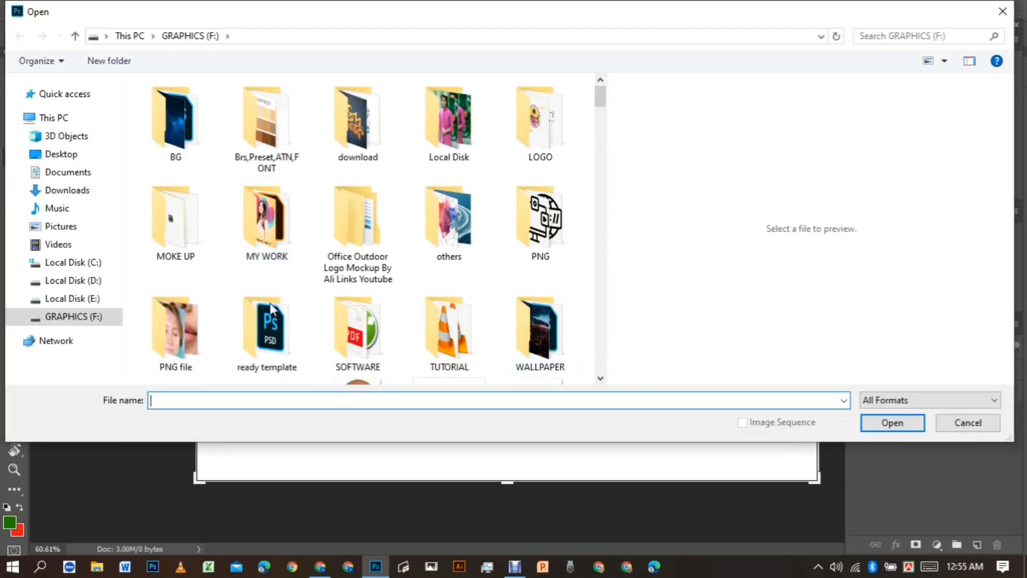
{"action": "left_click", "coordinate": [353, 144]}
{"action": "double_click", "coordinate": [353, 144]}
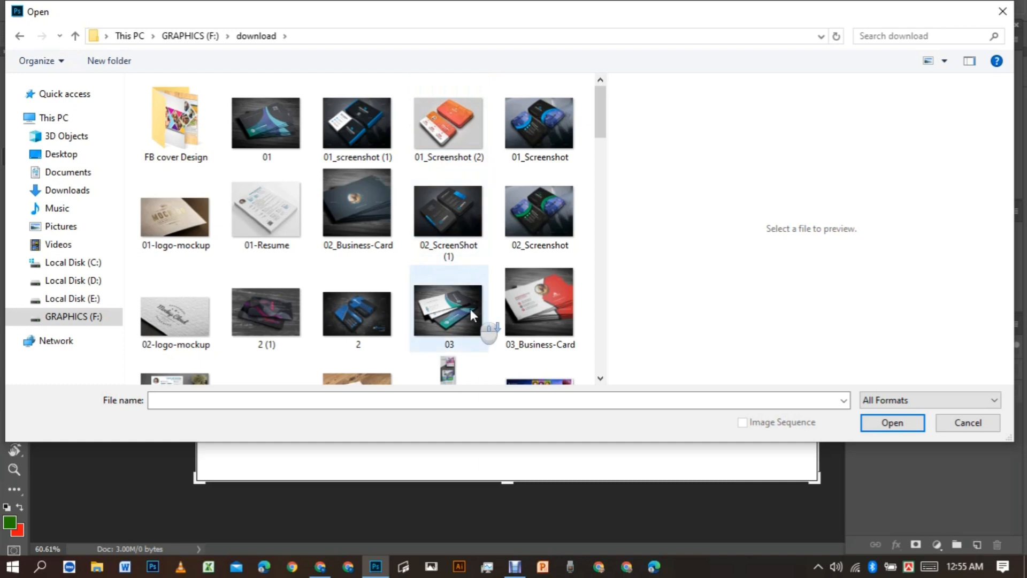
{"action": "scroll", "coordinate": [481, 327], "scroll_direction": "down", "scroll_amount": 3}
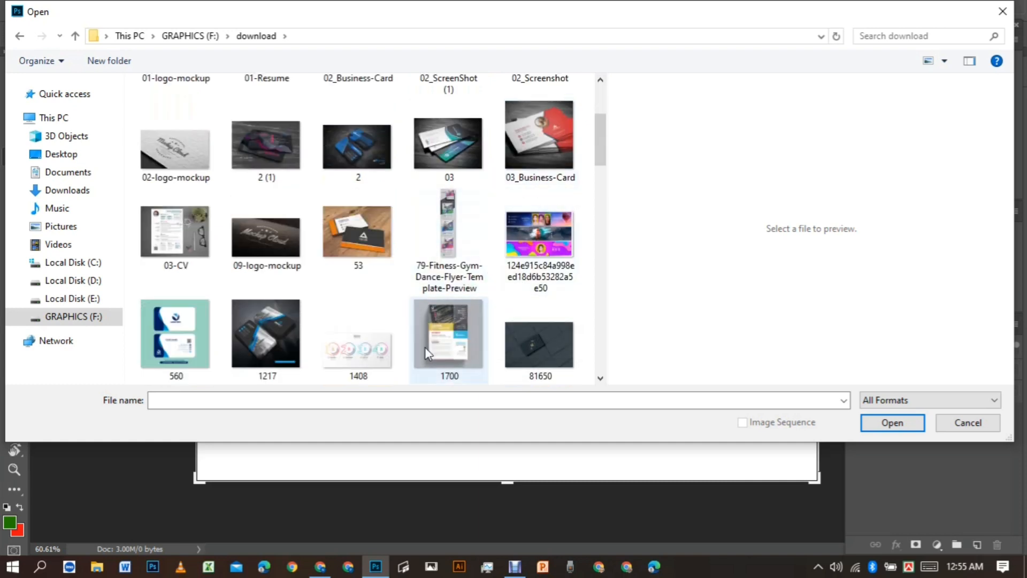
{"action": "scroll", "coordinate": [428, 348], "scroll_direction": "down", "scroll_amount": 2}
{"action": "scroll", "coordinate": [435, 349], "scroll_direction": "up", "scroll_amount": 1}
{"action": "left_click", "coordinate": [357, 209]}
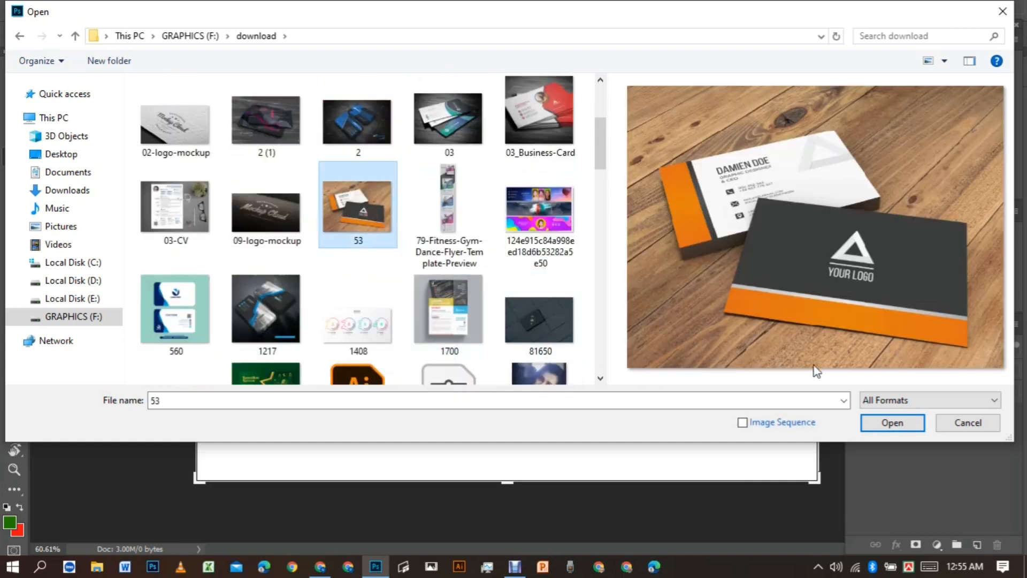
{"action": "left_click", "coordinate": [882, 428]}
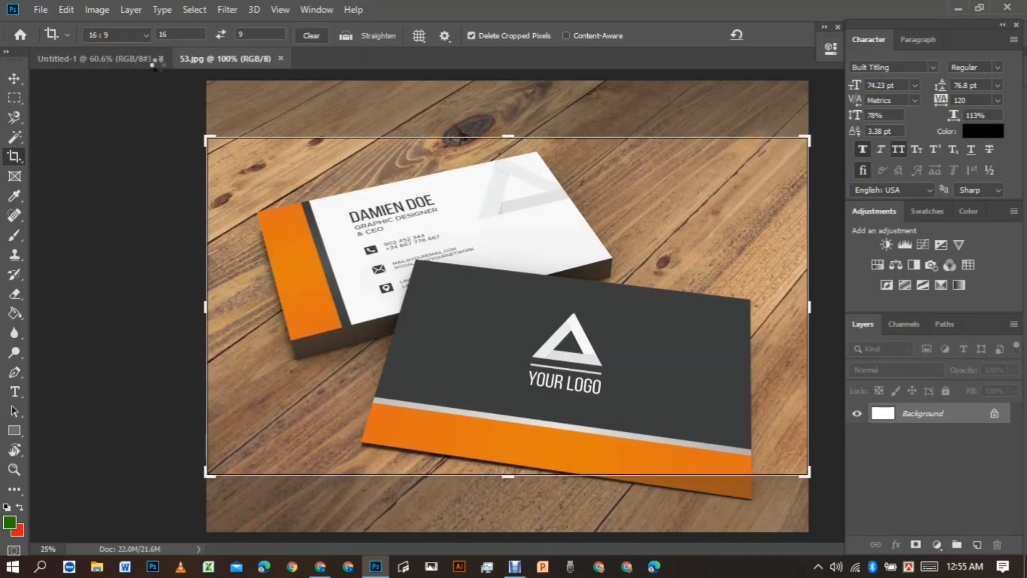
{"action": "left_click", "coordinate": [160, 59]}
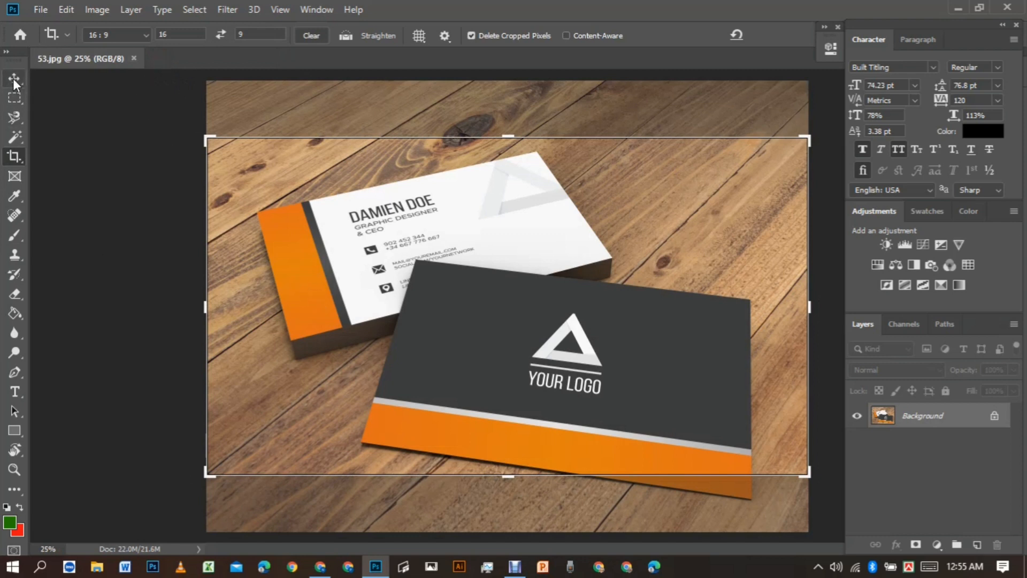
- Draw a Perspective Crop frame over the dark business card, starting from the card's upper-left corner
{"action": "right_click", "coordinate": [15, 156]}
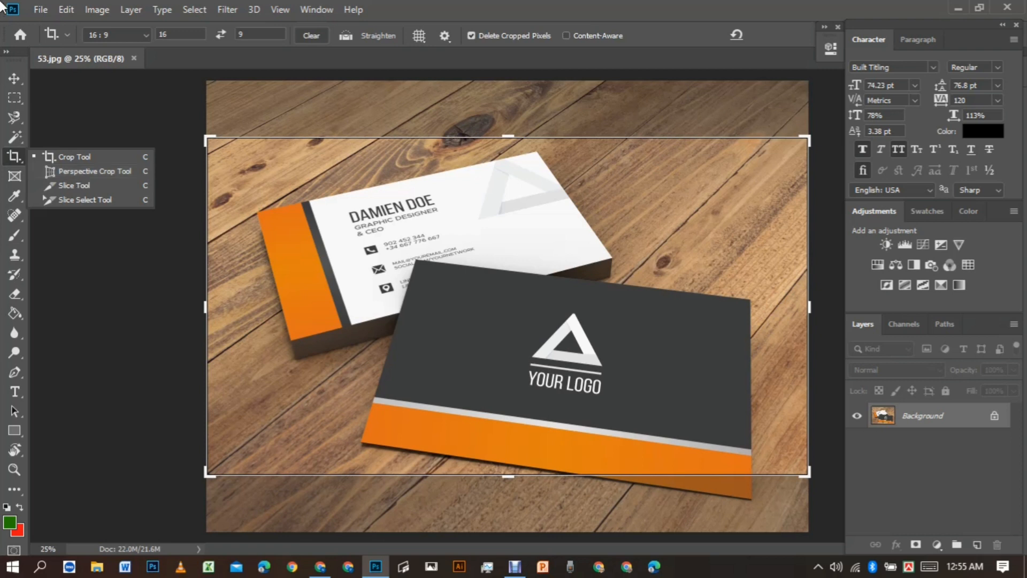
{"action": "left_click", "coordinate": [75, 172]}
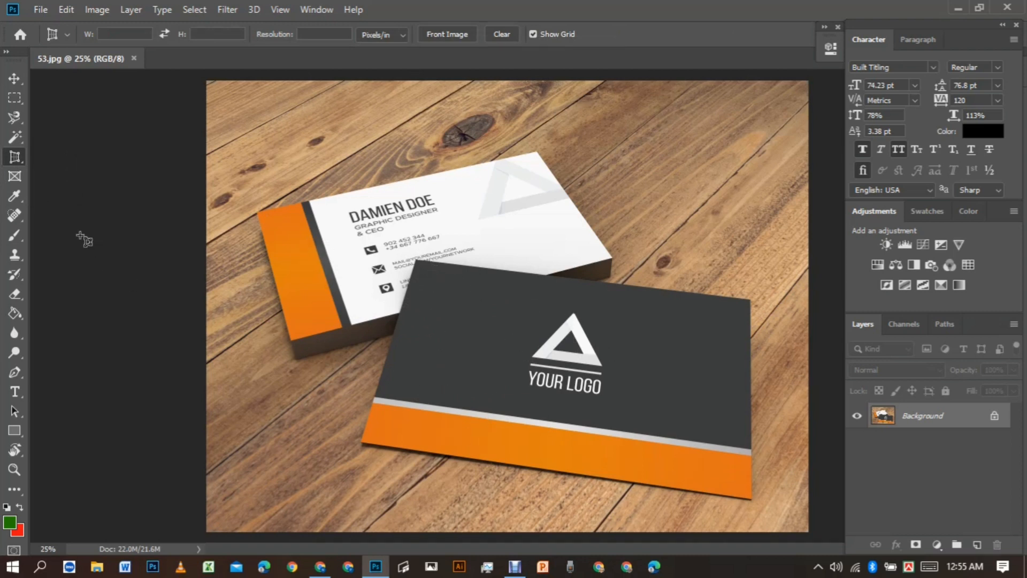
{"action": "right_click", "coordinate": [15, 158]}
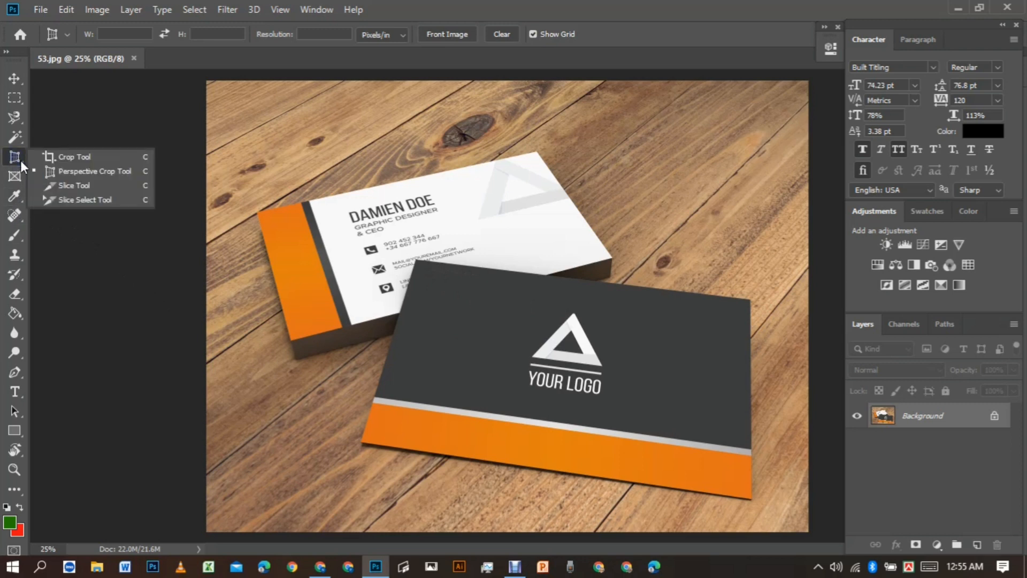
{"action": "left_click", "coordinate": [59, 171]}
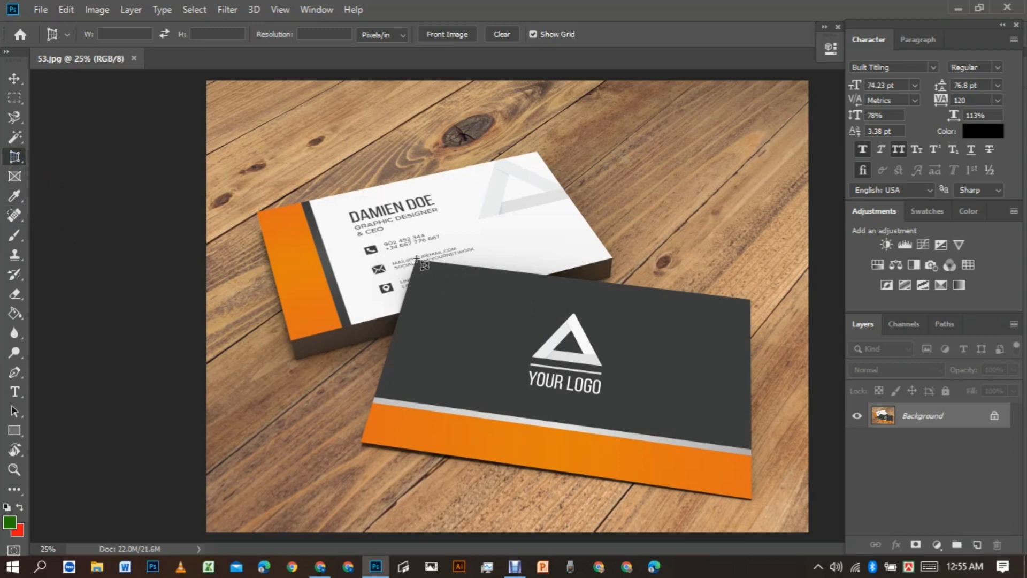
{"action": "left_click_drag", "start_coordinate": [417, 259], "coordinate": [699, 493]}
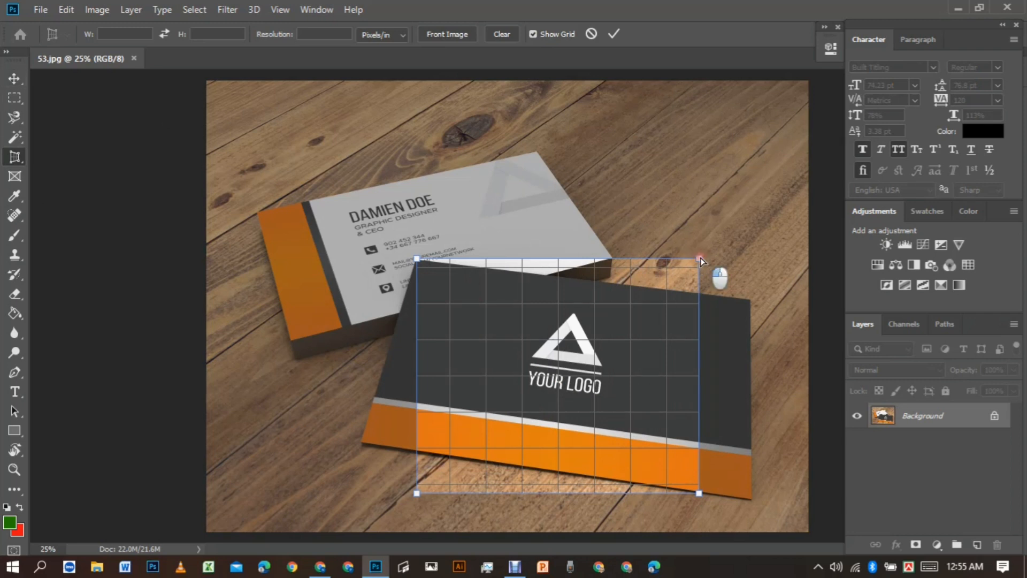
- Fit the remaining corners of the perspective crop frame to the dark card's corners and crop the image
{"action": "left_click_drag", "start_coordinate": [701, 259], "coordinate": [749, 299]}
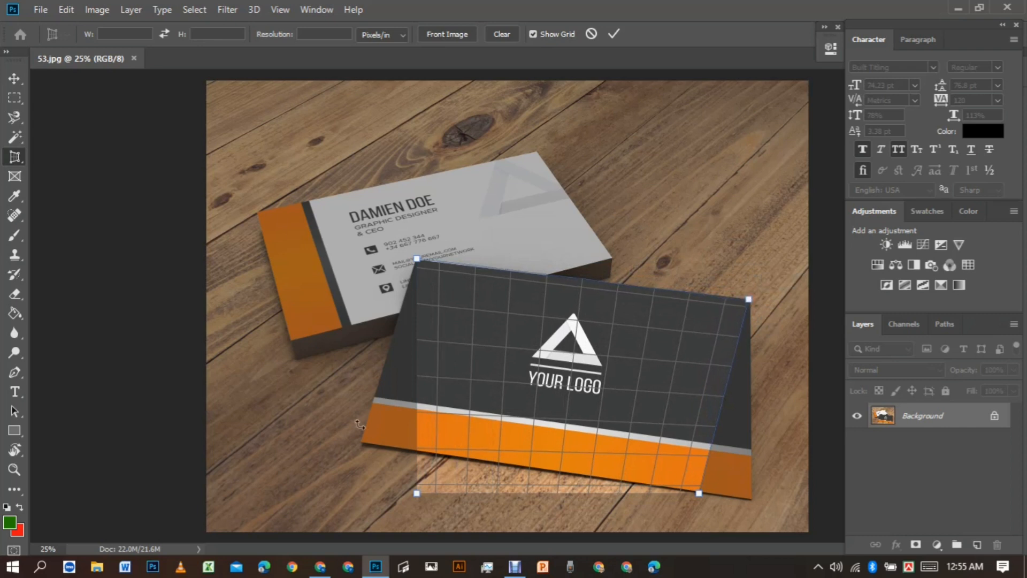
{"action": "left_click_drag", "start_coordinate": [415, 493], "coordinate": [361, 443]}
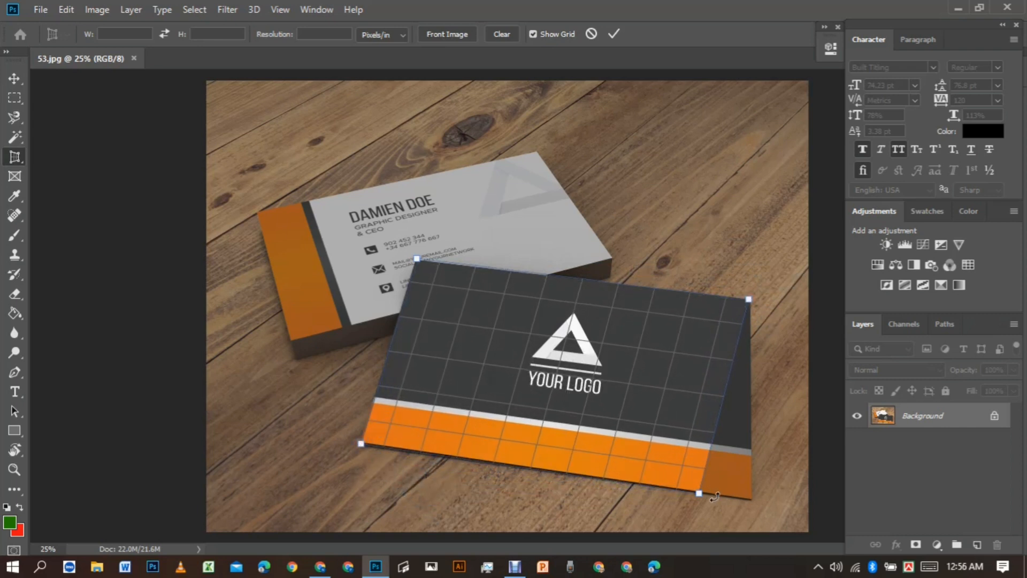
{"action": "left_click_drag", "start_coordinate": [700, 494], "coordinate": [754, 499]}
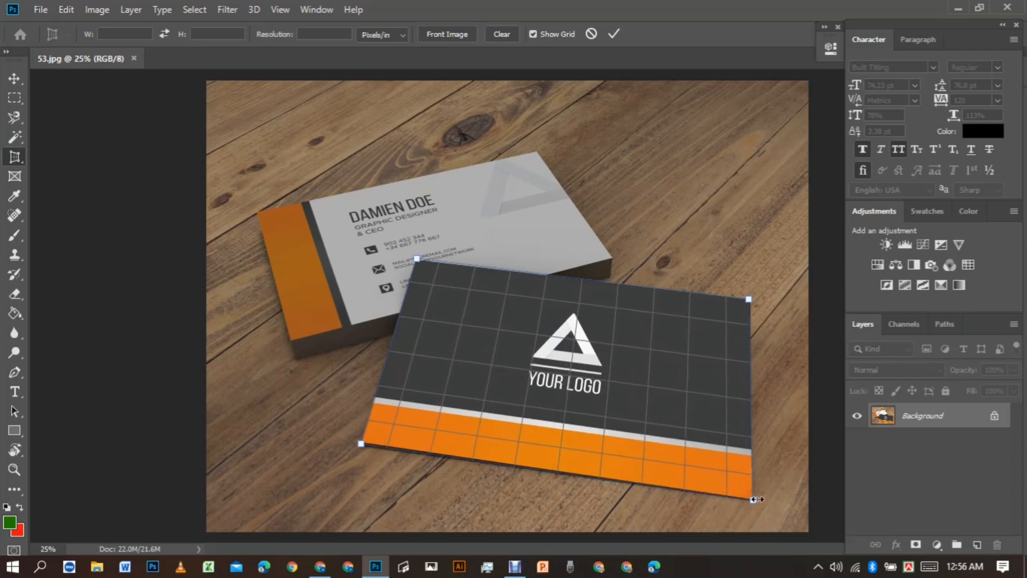
{"action": "left_click", "coordinate": [12, 76]}
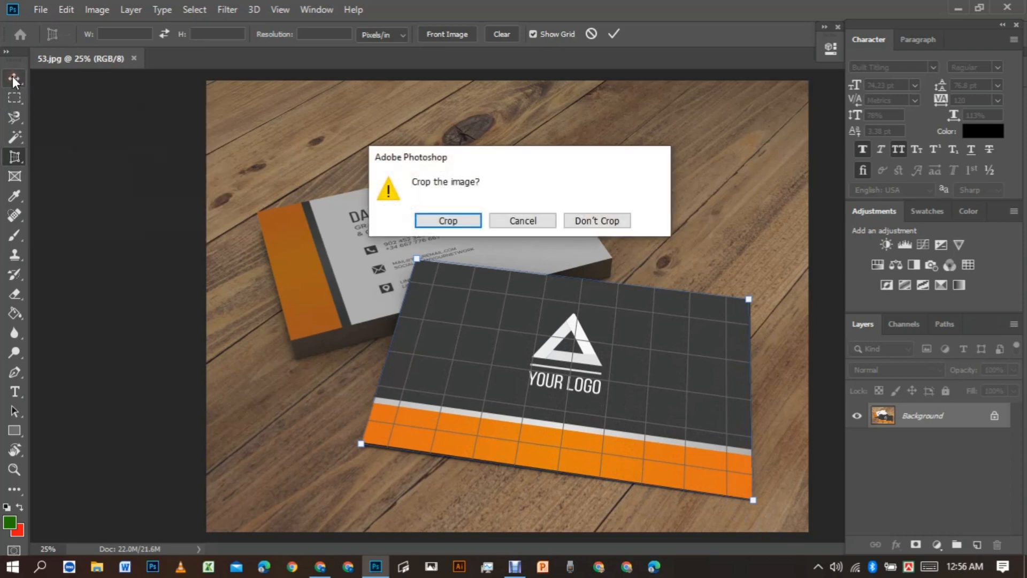
{"action": "left_click", "coordinate": [440, 221]}
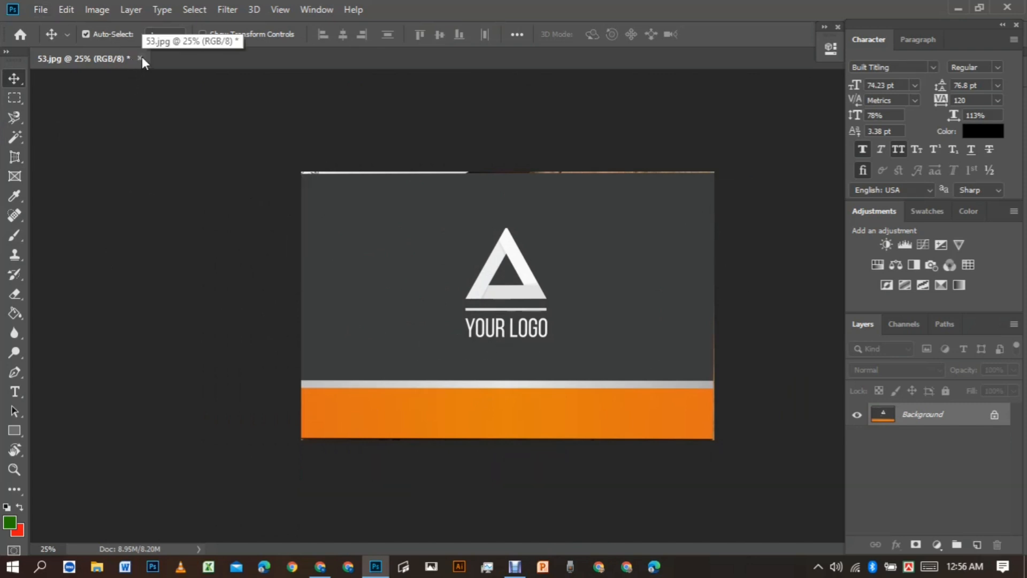
- Switch to the Slice Tool, close 53.jpg without saving, and reopen 20200525_103220.jpg from the recent files
{"action": "left_click", "coordinate": [15, 156]}
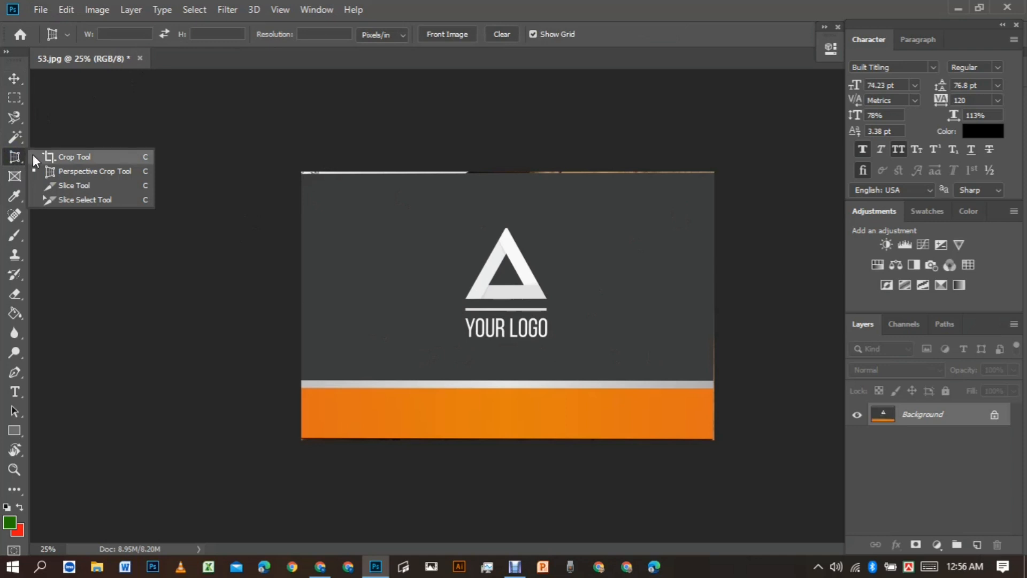
{"action": "left_click", "coordinate": [75, 186]}
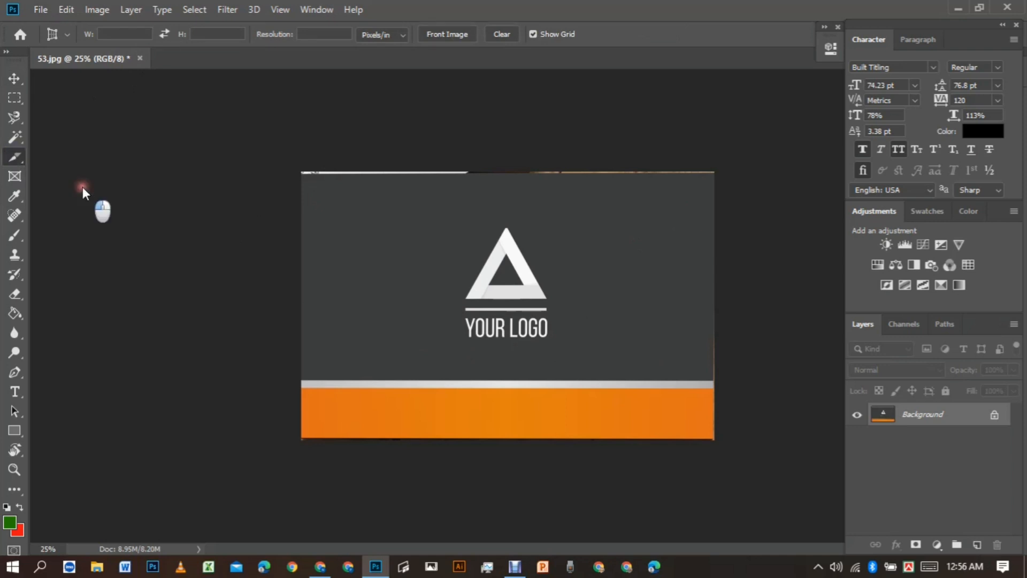
{"action": "left_click", "coordinate": [140, 58]}
{"action": "left_click", "coordinate": [509, 220]}
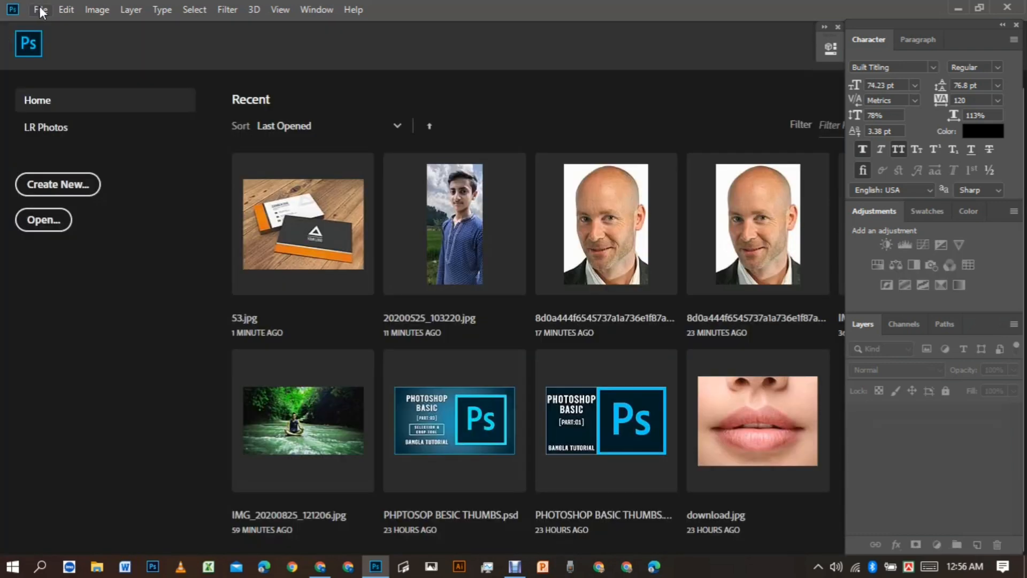
{"action": "left_click", "coordinate": [443, 218]}
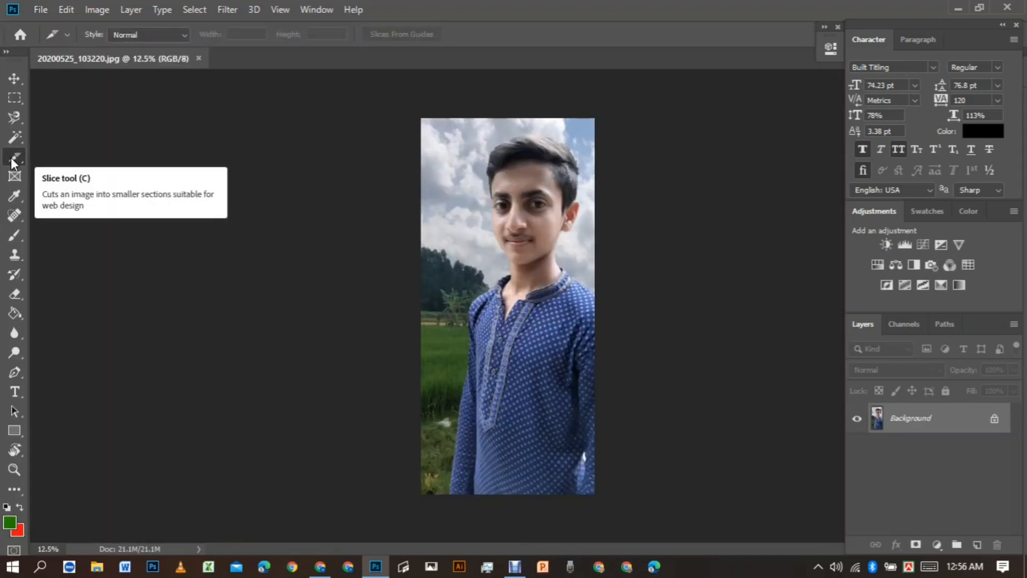
- Divide the whole photo into evenly spaced slices with the Slice Tool, 3 slices down and 4 across
{"action": "right_click", "coordinate": [20, 163]}
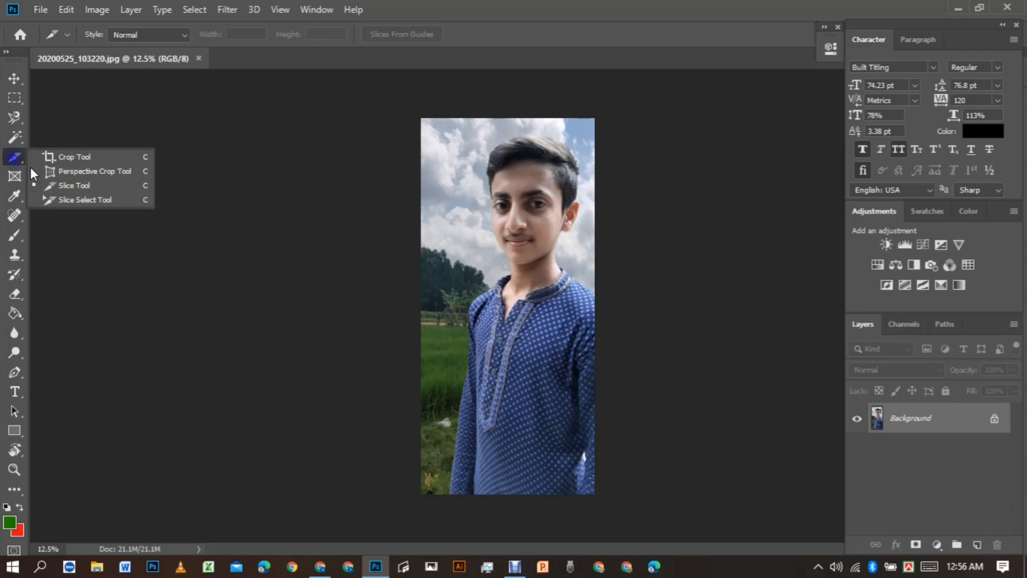
{"action": "left_click", "coordinate": [77, 186]}
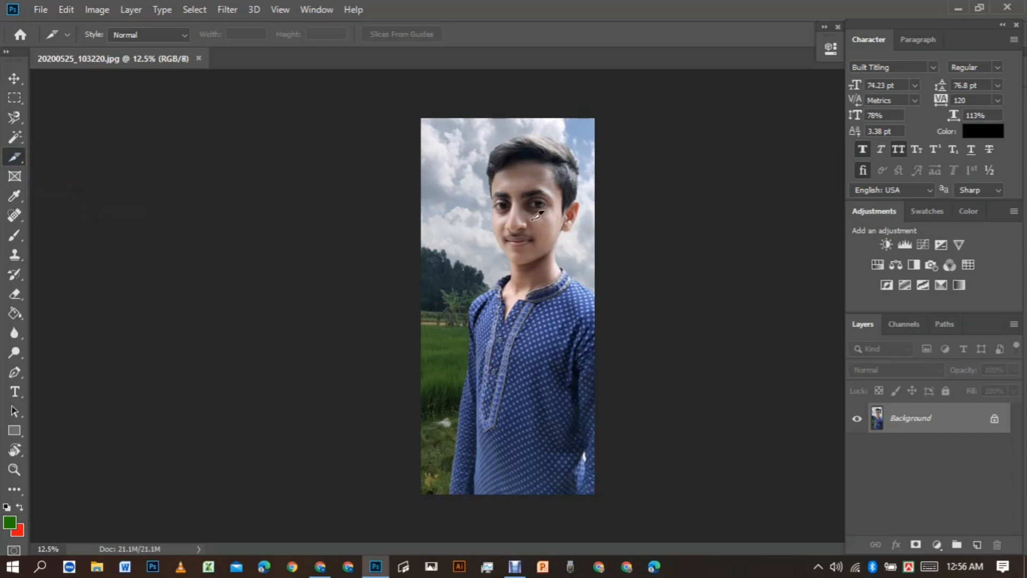
{"action": "right_click", "coordinate": [486, 234]}
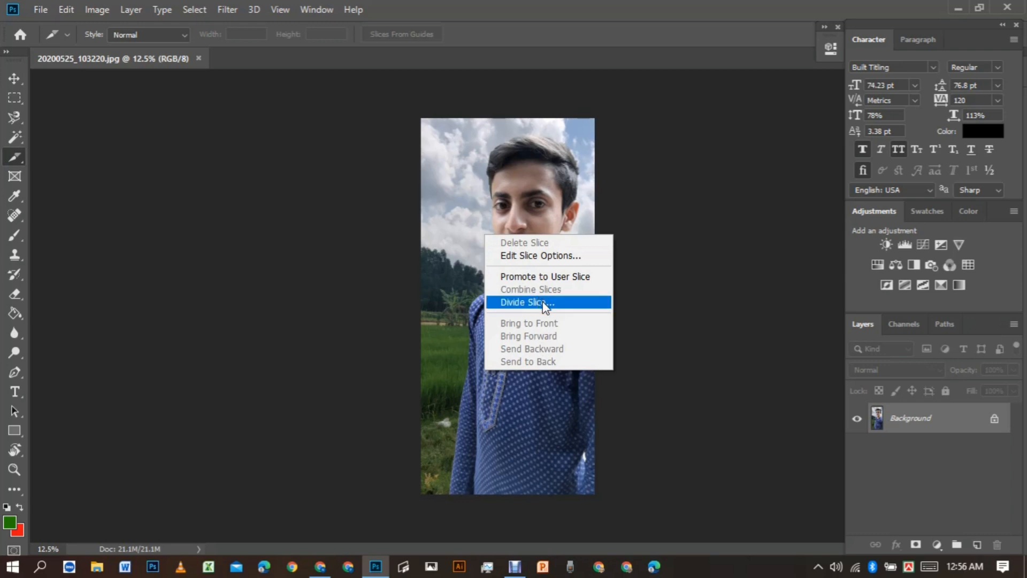
{"action": "left_click", "coordinate": [527, 301]}
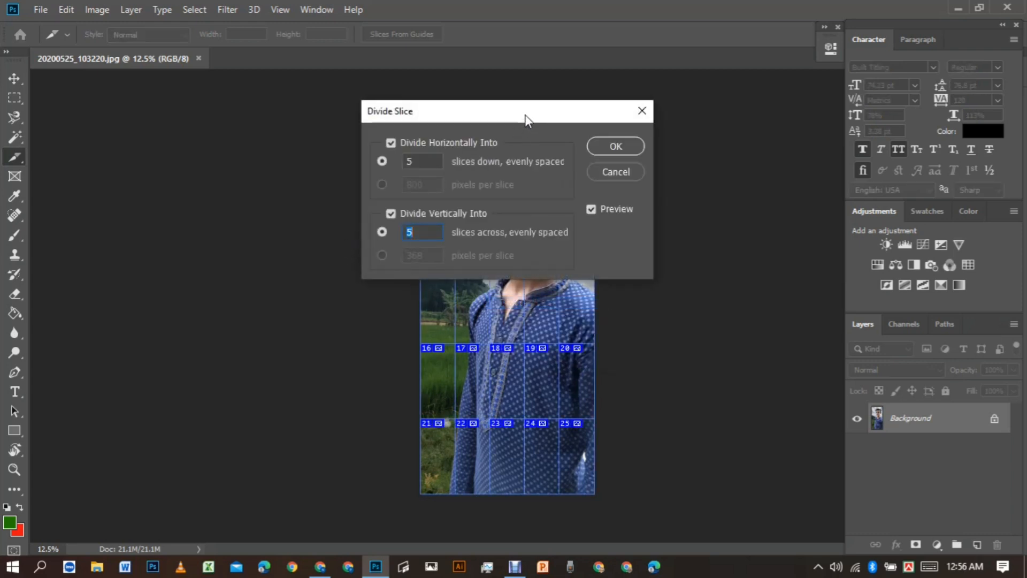
{"action": "left_click_drag", "start_coordinate": [526, 118], "coordinate": [284, 167]}
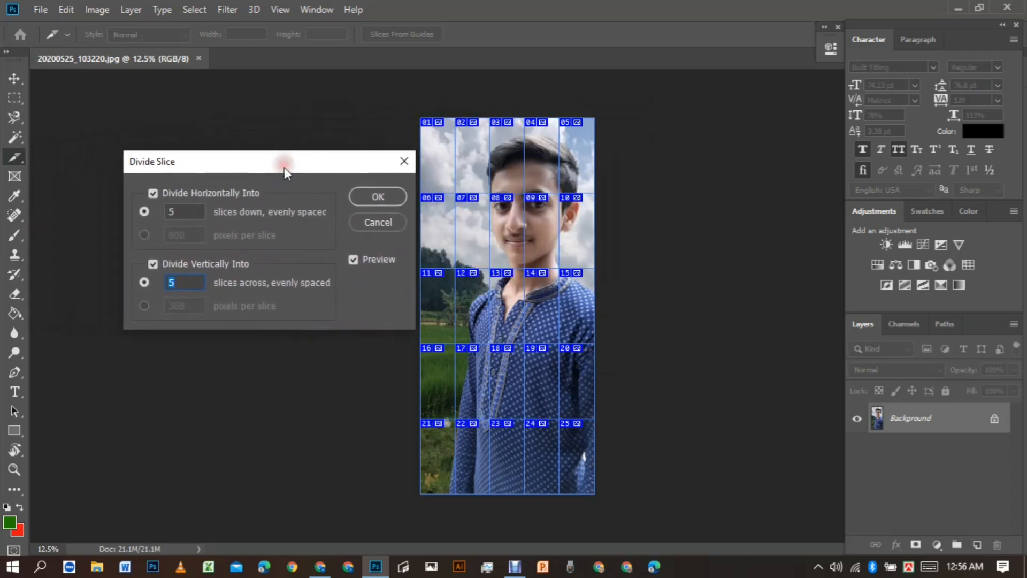
{"action": "left_click", "coordinate": [201, 213]}
{"action": "left_click_drag", "start_coordinate": [187, 215], "coordinate": [155, 216]}
{"action": "type", "text": "3"}
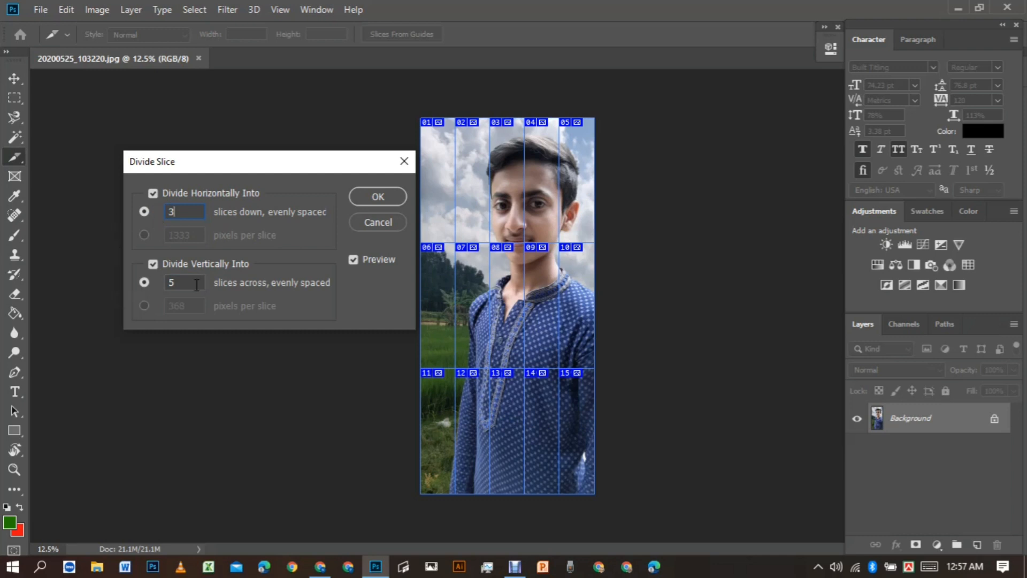
{"action": "left_click_drag", "start_coordinate": [198, 283], "coordinate": [124, 284]}
{"action": "type", "text": "4"}
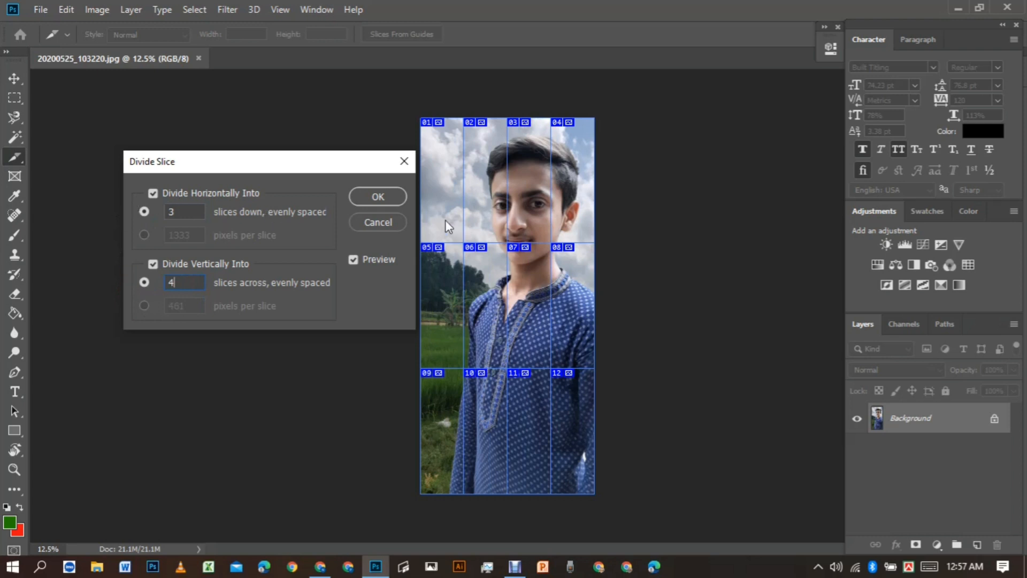
{"action": "left_click", "coordinate": [381, 197]}
- Export all slices with Save for Web (Legacy) as high-quality JPEG into the Music folder under the file name 20200525_103220
{"action": "left_click", "coordinate": [38, 9]}
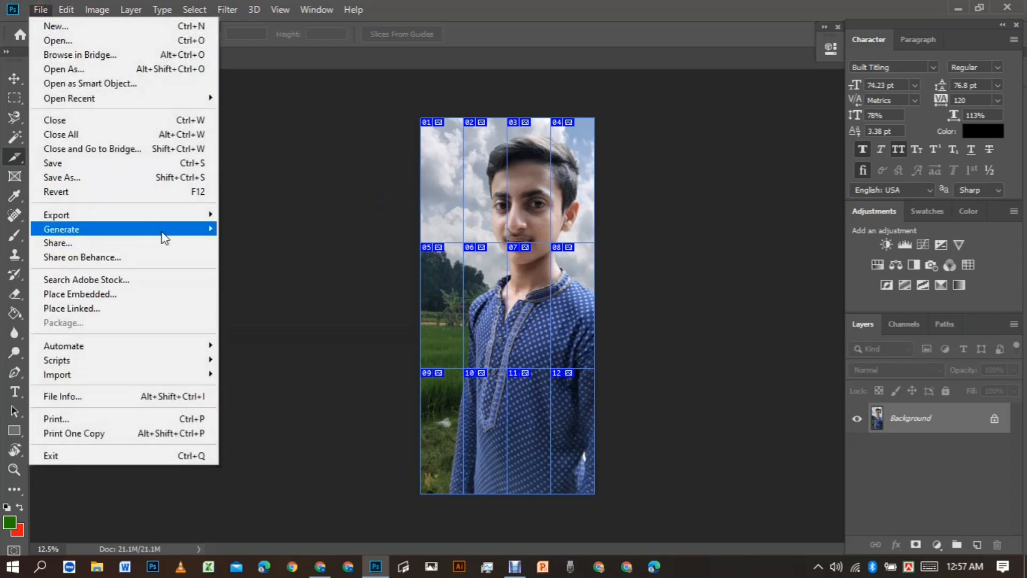
{"action": "mouse_move", "coordinate": [168, 225]}
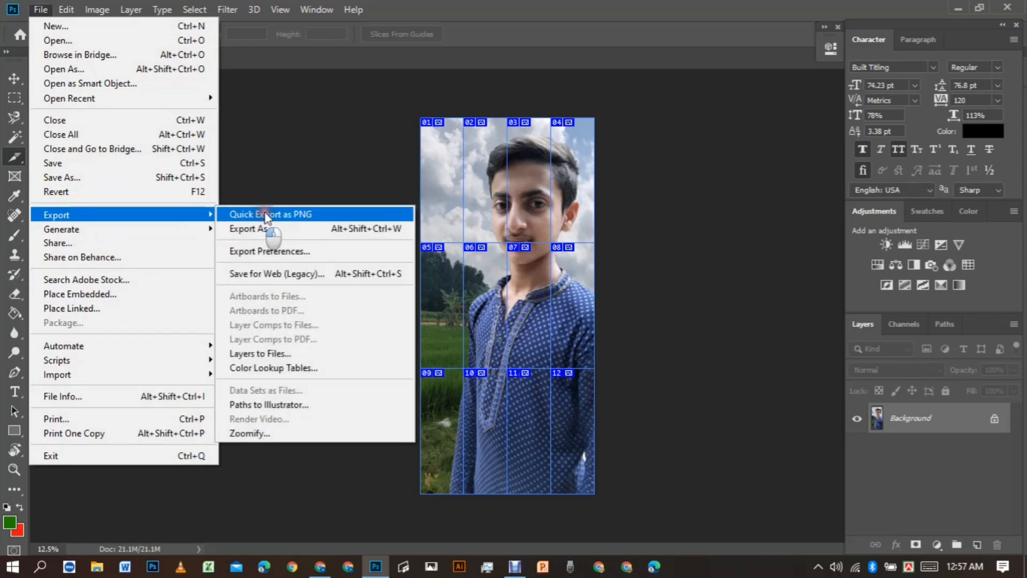
{"action": "left_click", "coordinate": [289, 274]}
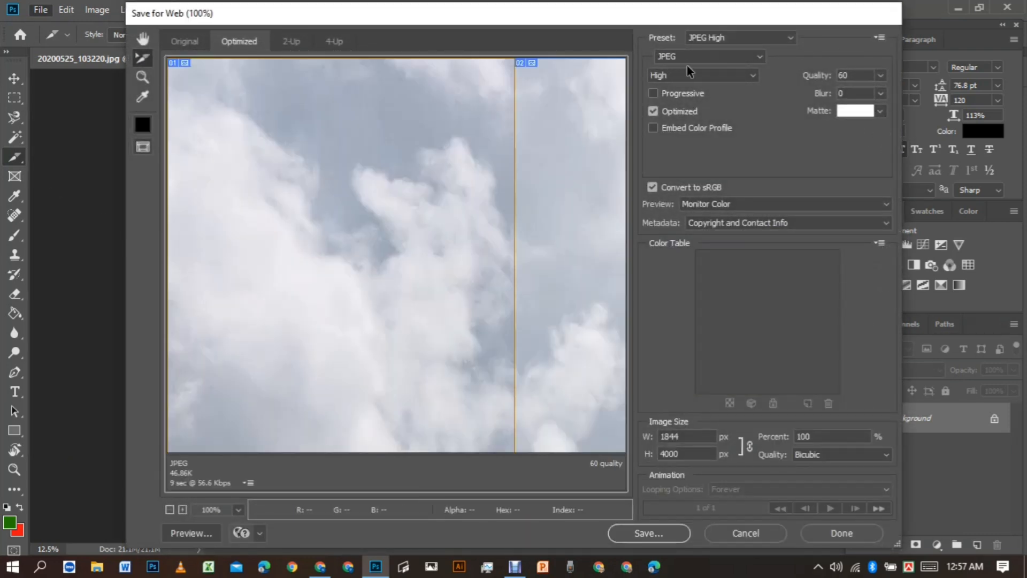
{"action": "left_click", "coordinate": [687, 58]}
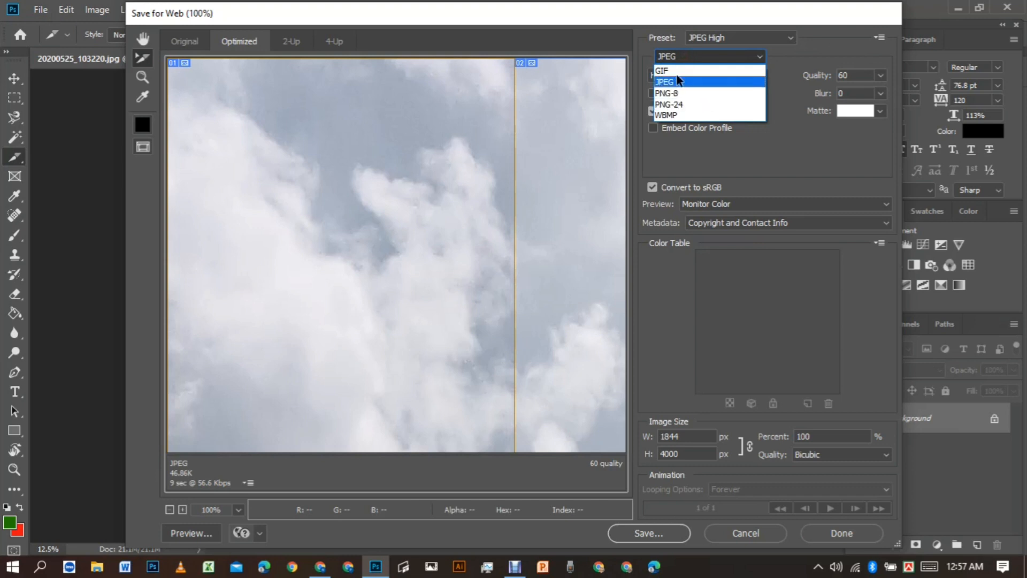
{"action": "left_click", "coordinate": [683, 82]}
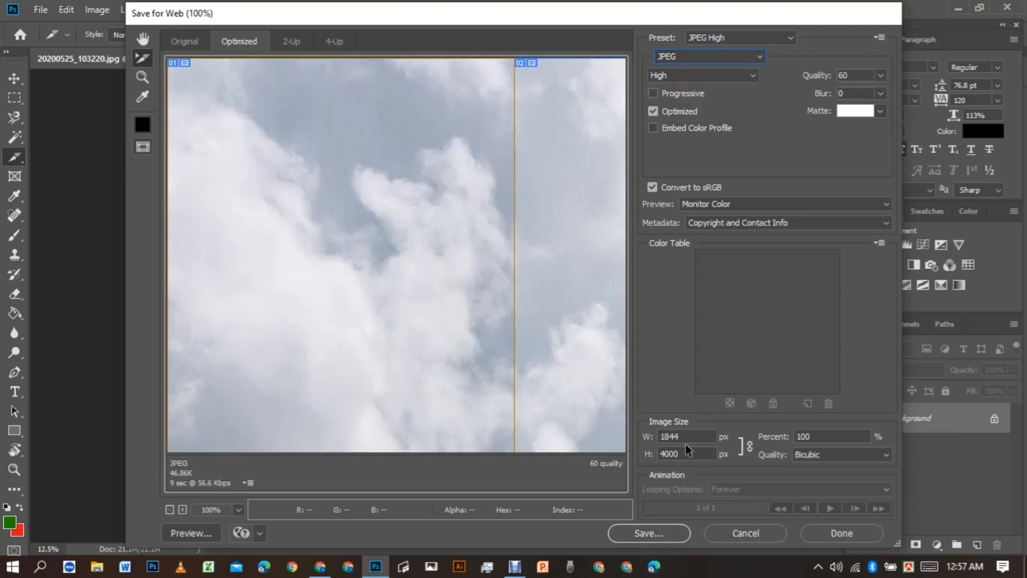
{"action": "left_click", "coordinate": [669, 538]}
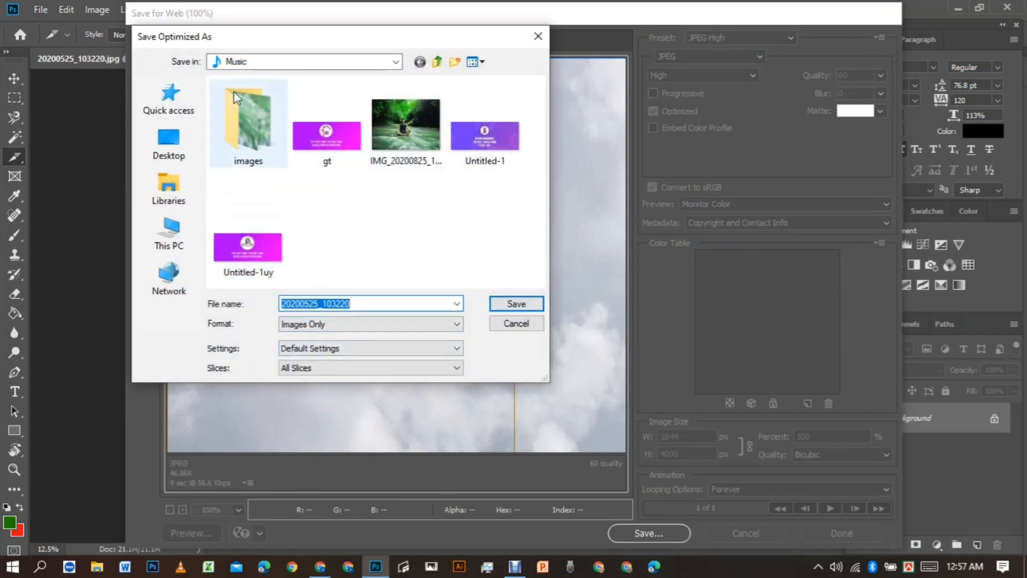
{"action": "left_click", "coordinate": [532, 299]}
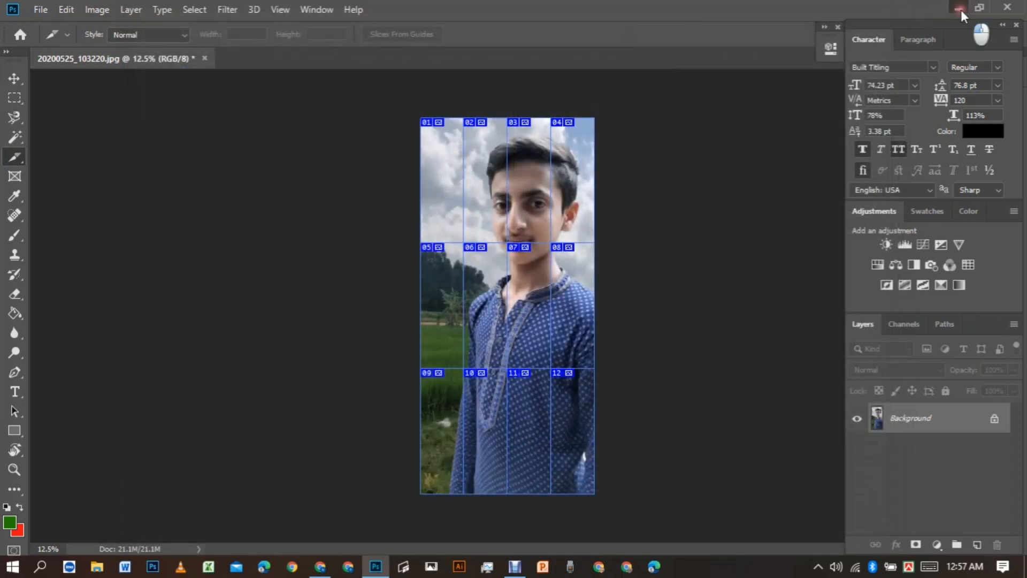
- Switch to File Explorer and browse the exported slice files in the Music library's images folder
{"action": "left_click", "coordinate": [959, 9]}
{"action": "left_click", "coordinate": [27, 22]}
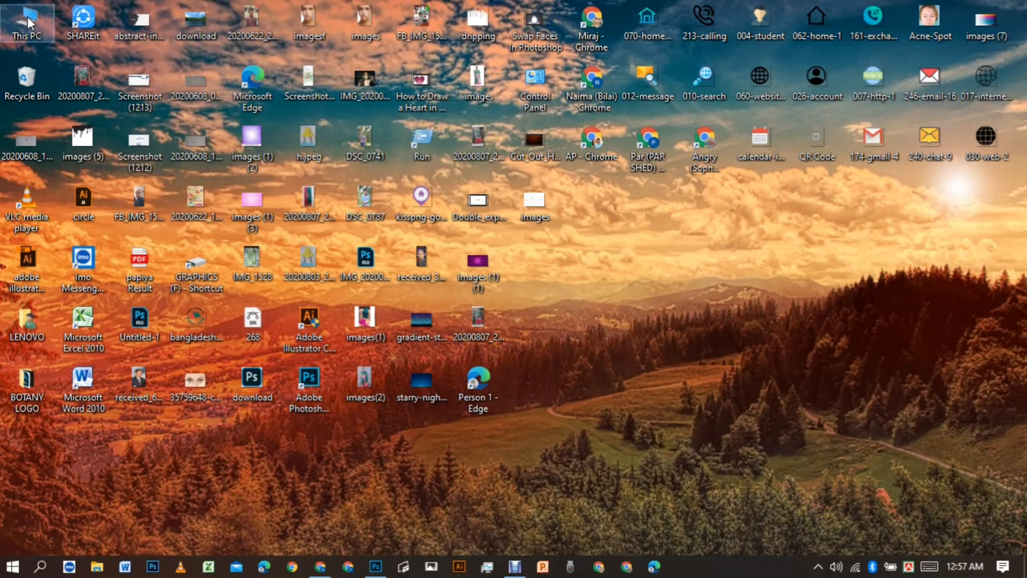
{"action": "double_click", "coordinate": [28, 23]}
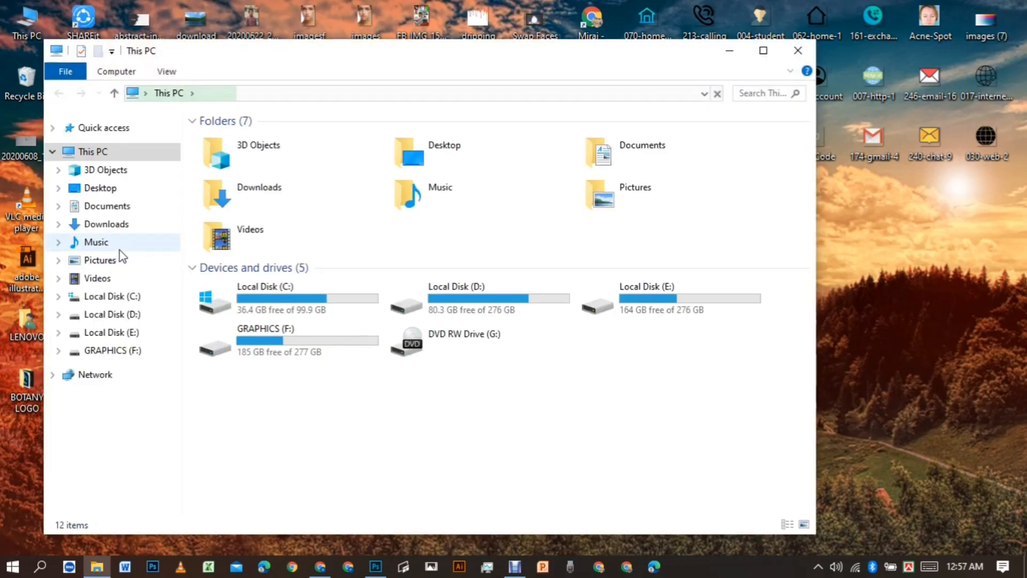
{"action": "left_click", "coordinate": [125, 246]}
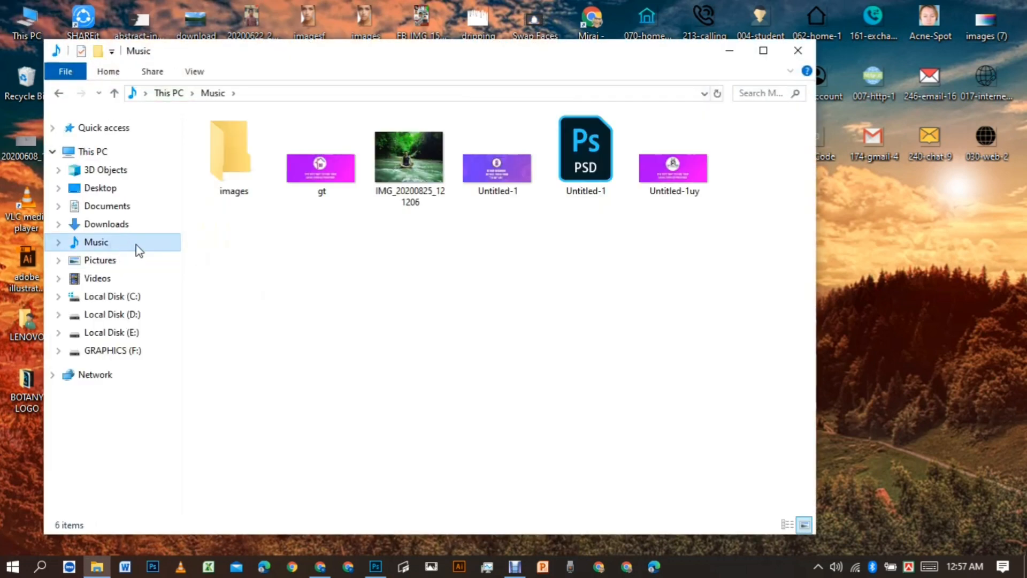
{"action": "double_click", "coordinate": [243, 154]}
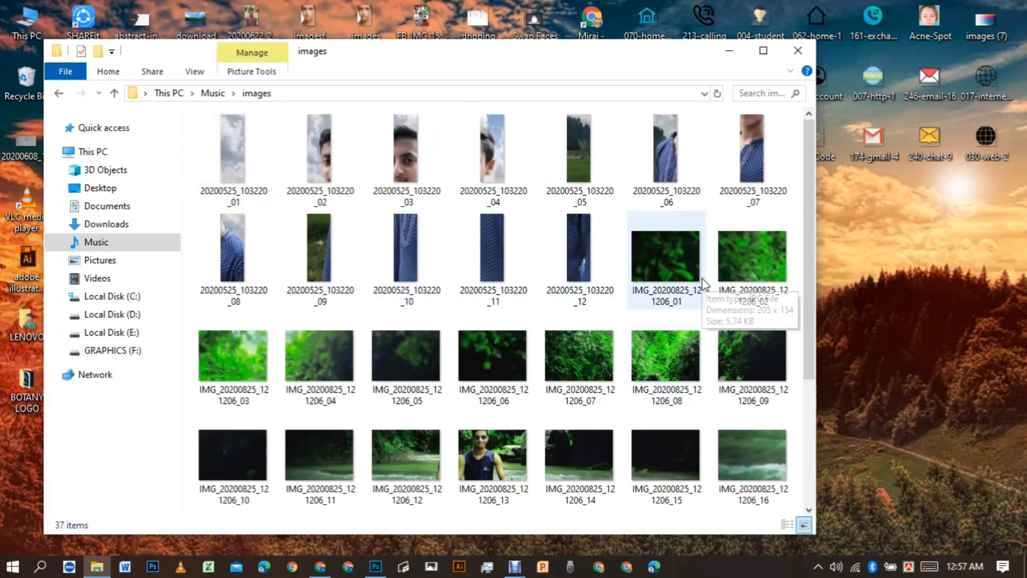
{"action": "scroll", "coordinate": [626, 345], "scroll_direction": "down", "scroll_amount": 3}
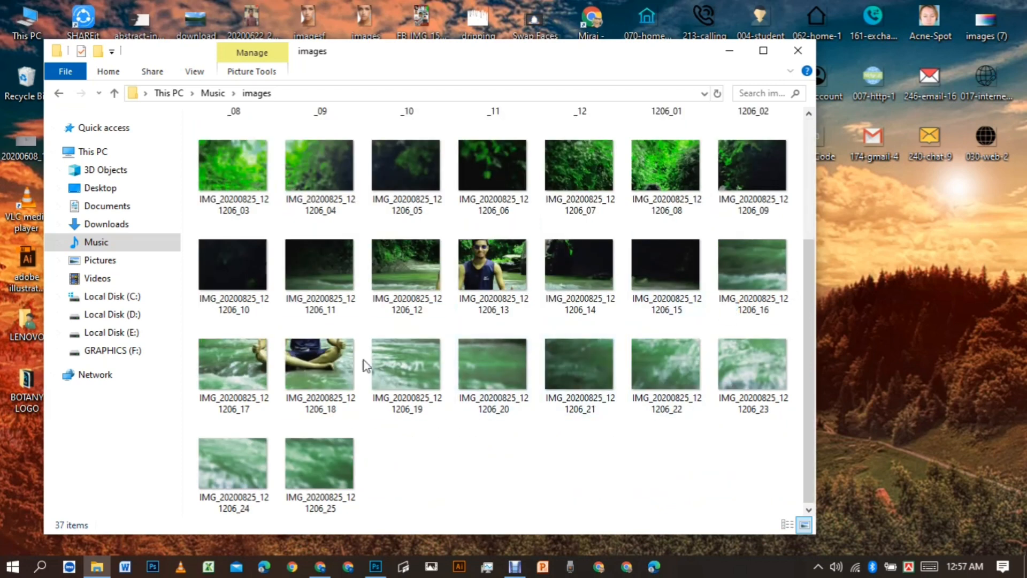
{"action": "scroll", "coordinate": [342, 353], "scroll_direction": "up", "scroll_amount": 3}
- Open 20200525_103220_01 in Photos, page through the following slice images, and close the viewer
{"action": "left_click", "coordinate": [236, 166]}
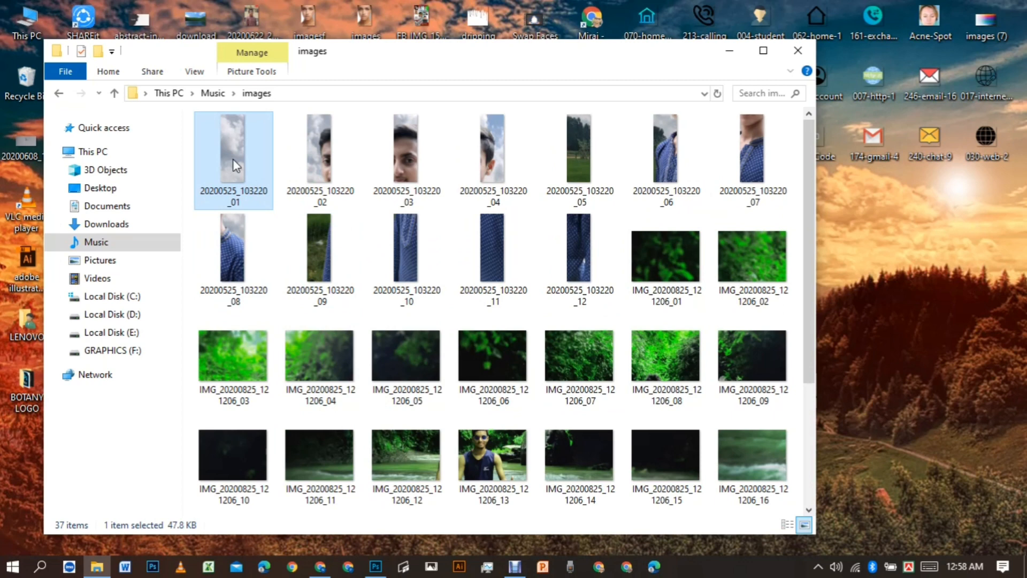
{"action": "double_click", "coordinate": [234, 160]}
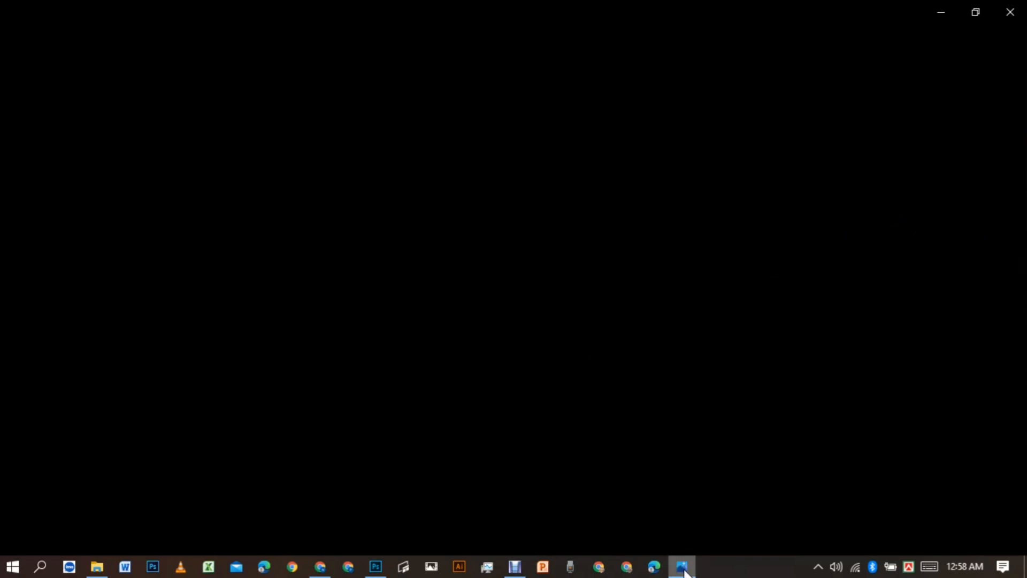
{"action": "mouse_move", "coordinate": [685, 572]}
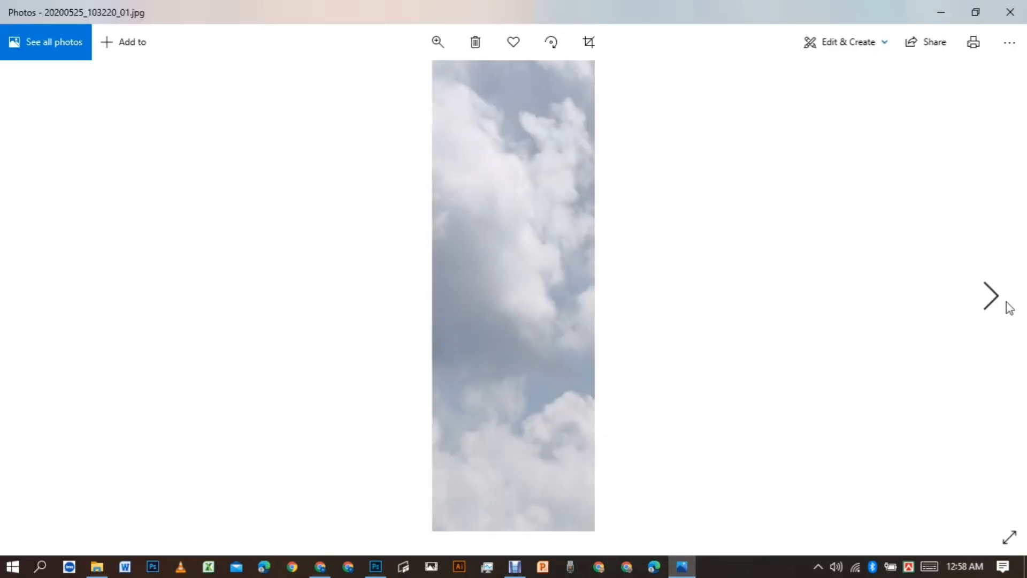
{"action": "left_click", "coordinate": [998, 298]}
{"action": "left_click", "coordinate": [998, 298]}
{"action": "left_click", "coordinate": [999, 298]}
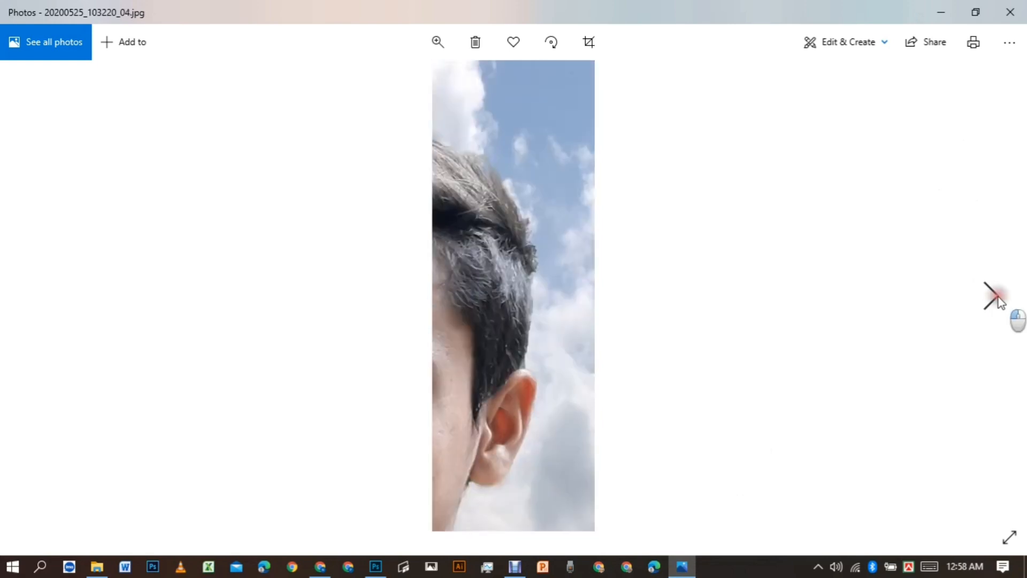
{"action": "left_click", "coordinate": [998, 298]}
{"action": "left_click", "coordinate": [998, 297]}
{"action": "left_click", "coordinate": [998, 297]}
{"action": "left_click", "coordinate": [999, 296]}
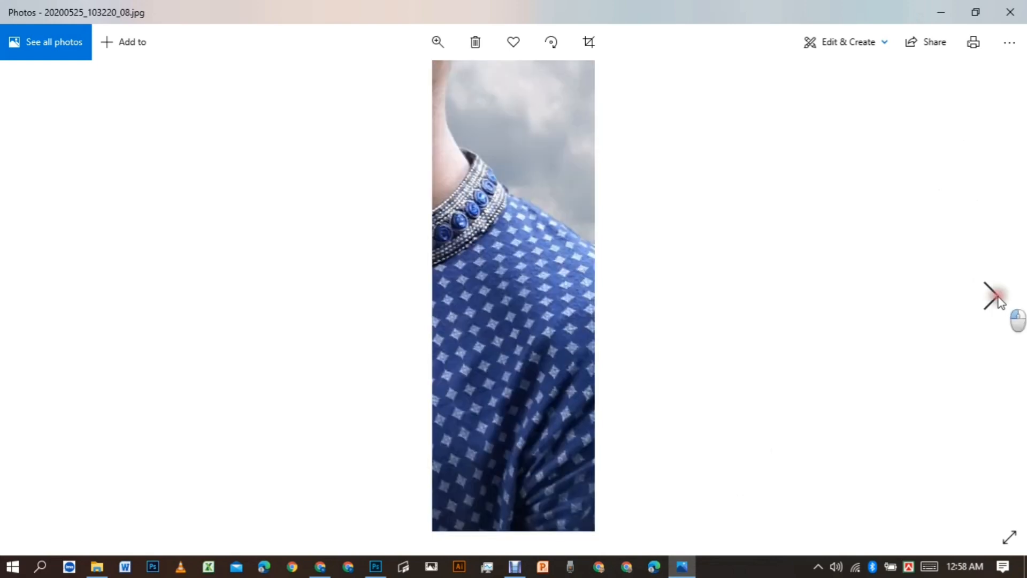
{"action": "left_click", "coordinate": [998, 297]}
{"action": "left_click", "coordinate": [999, 297]}
{"action": "left_click", "coordinate": [1010, 12]}
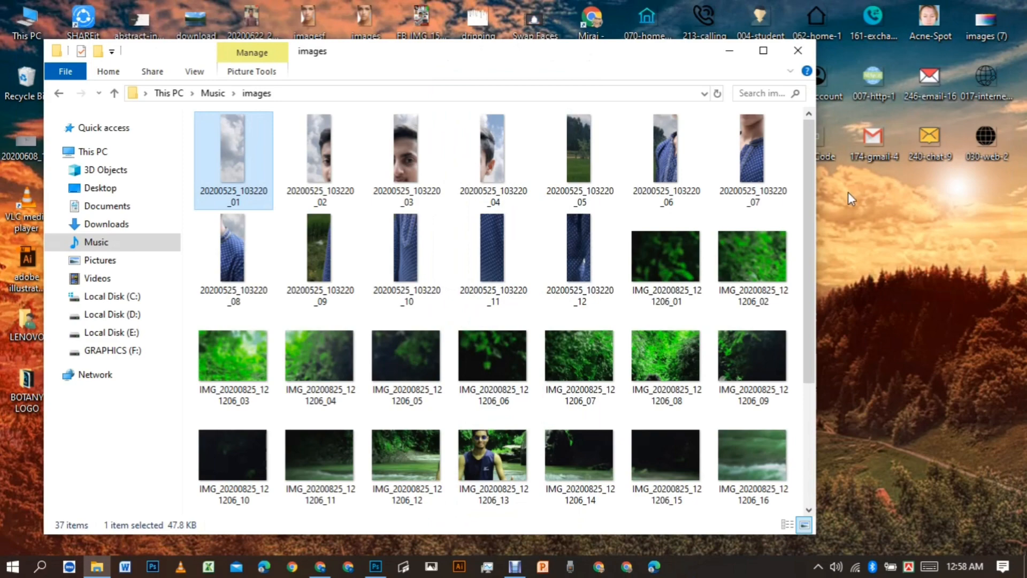
- Close the images folder window, refresh the desktop, and switch back to Photoshop
{"action": "left_click", "coordinate": [799, 53]}
{"action": "right_click", "coordinate": [769, 198]}
{"action": "left_click", "coordinate": [790, 236]}
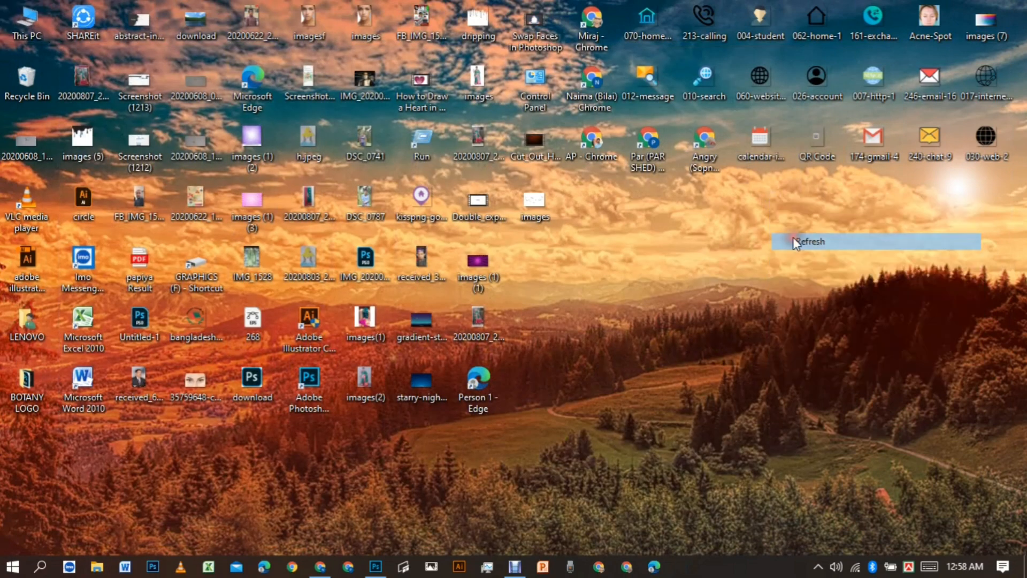
{"action": "left_click", "coordinate": [377, 568]}
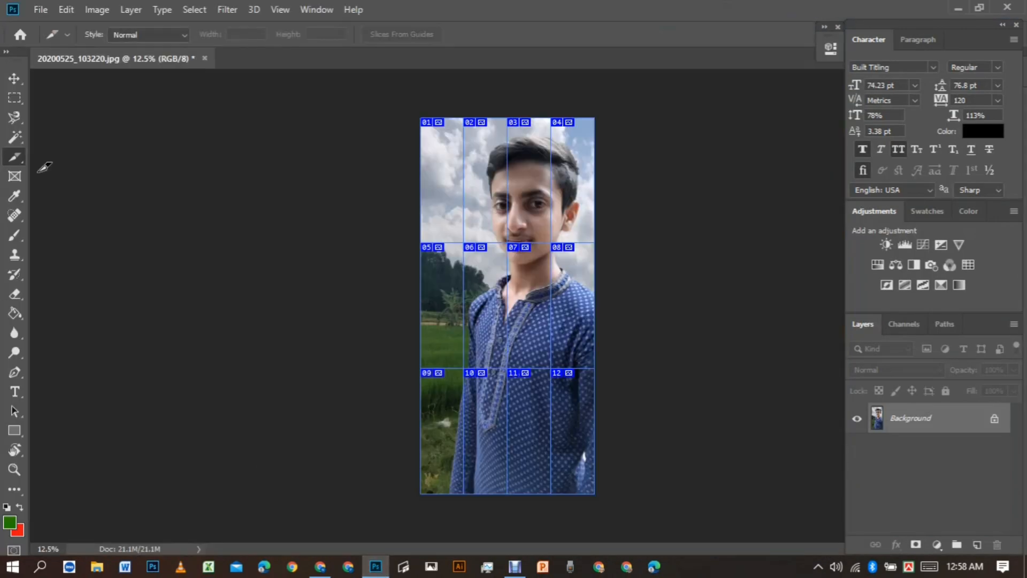
- Switch from the Slice Tool to the Slice Select Tool on the sliced photo
{"action": "left_click", "coordinate": [14, 80]}
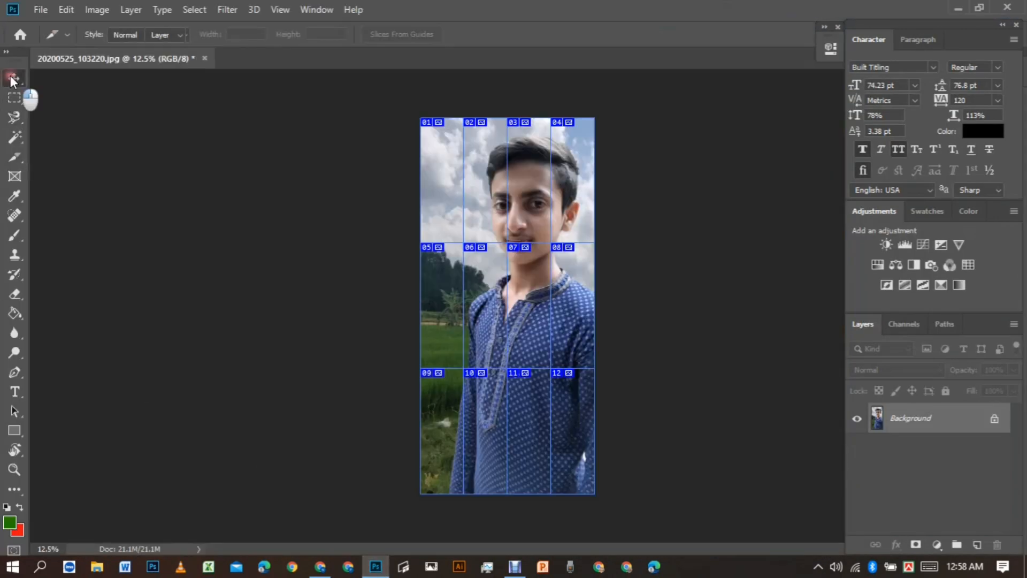
{"action": "left_click", "coordinate": [18, 156]}
{"action": "right_click", "coordinate": [16, 157]}
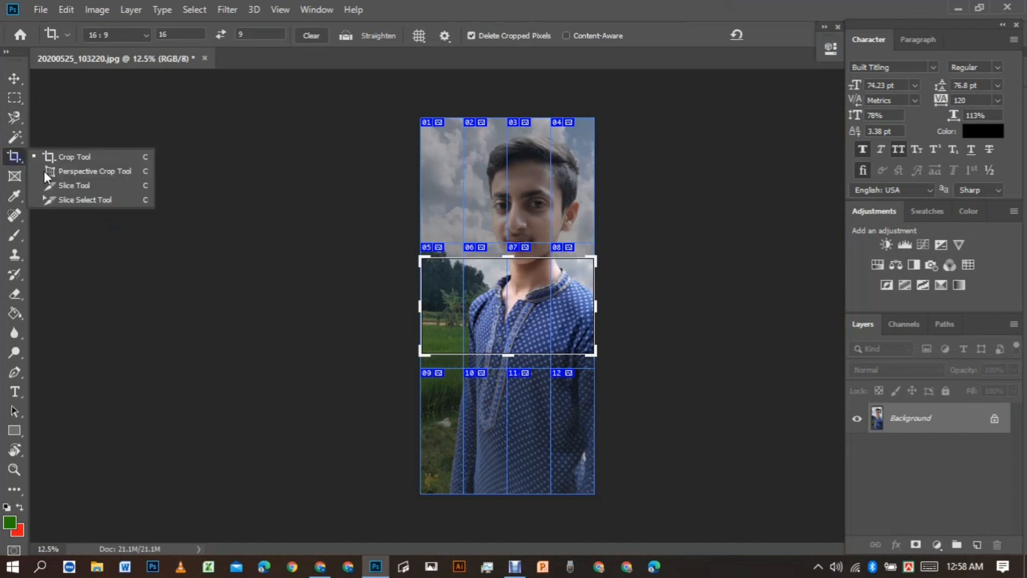
{"action": "left_click", "coordinate": [81, 201]}
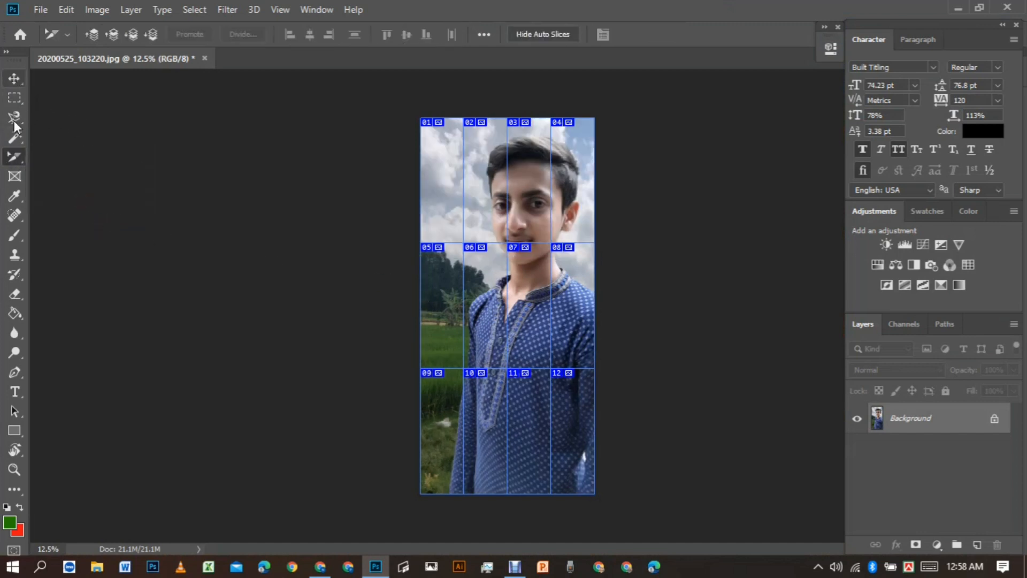
- Activate the Quick Selection Tool and review the tools grouped with the crop, lasso and quick selection tools
{"action": "right_click", "coordinate": [11, 159]}
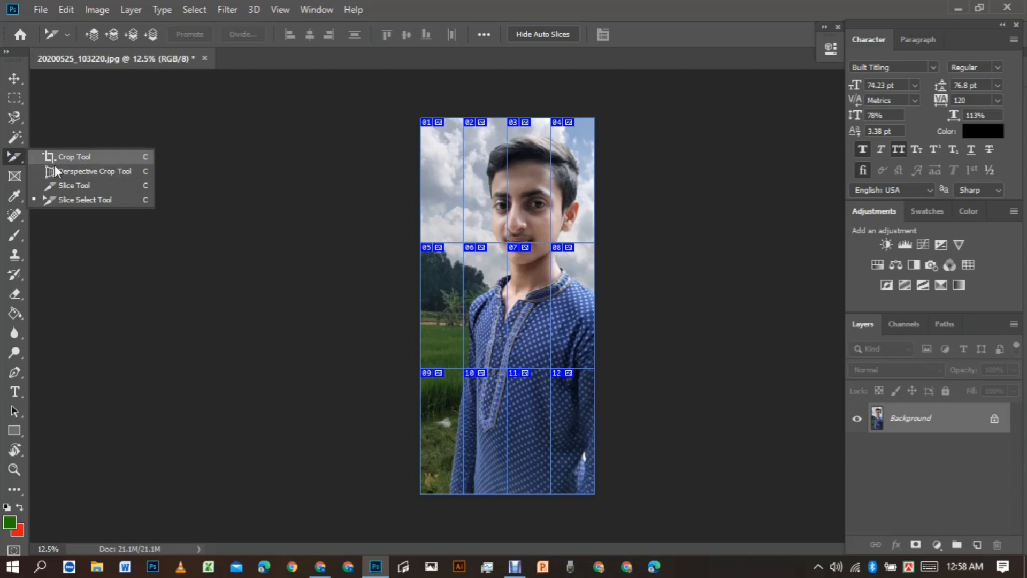
{"action": "right_click", "coordinate": [14, 138]}
{"action": "left_click", "coordinate": [53, 135]}
{"action": "right_click", "coordinate": [14, 142]}
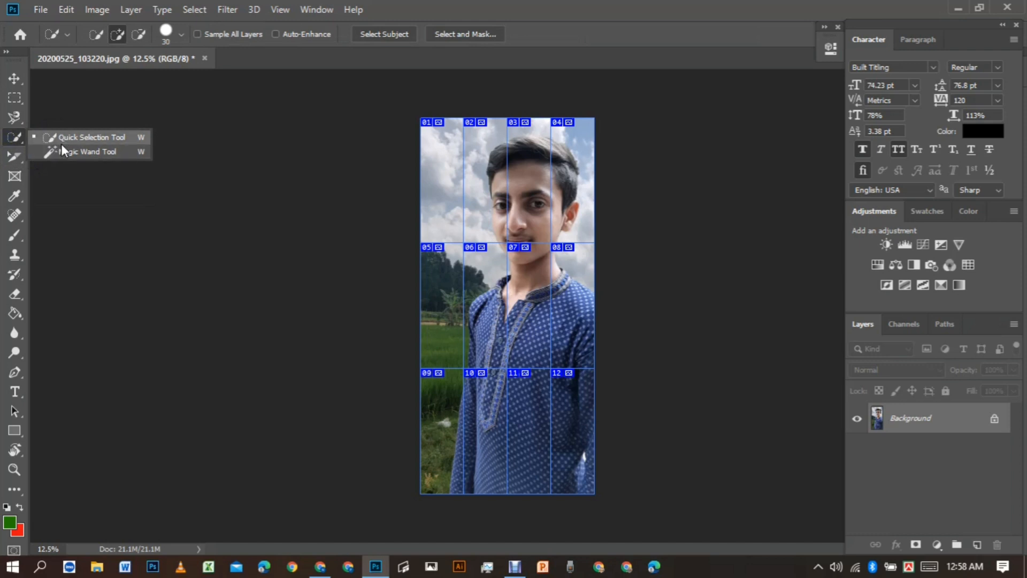
{"action": "left_click", "coordinate": [14, 117]}
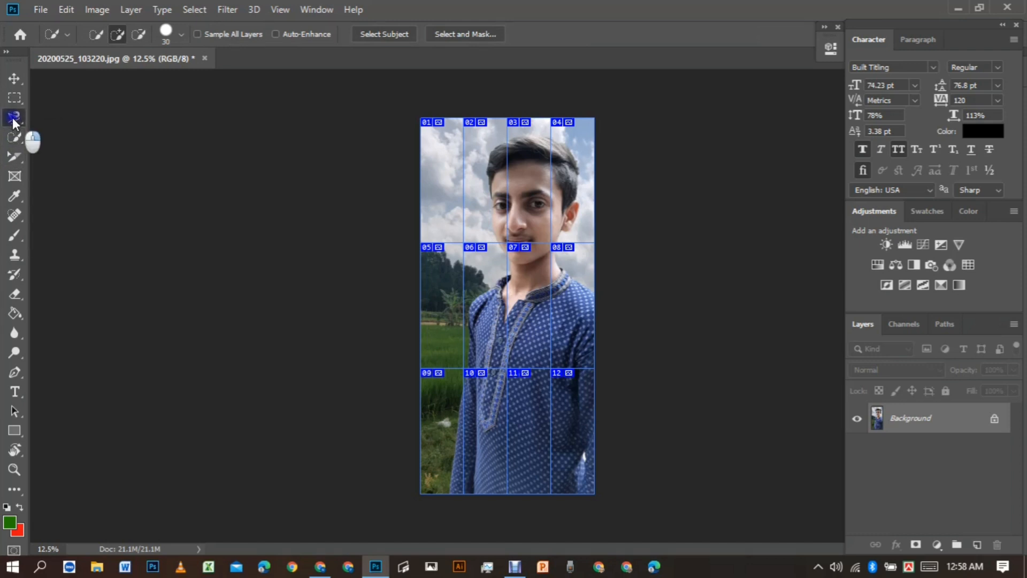
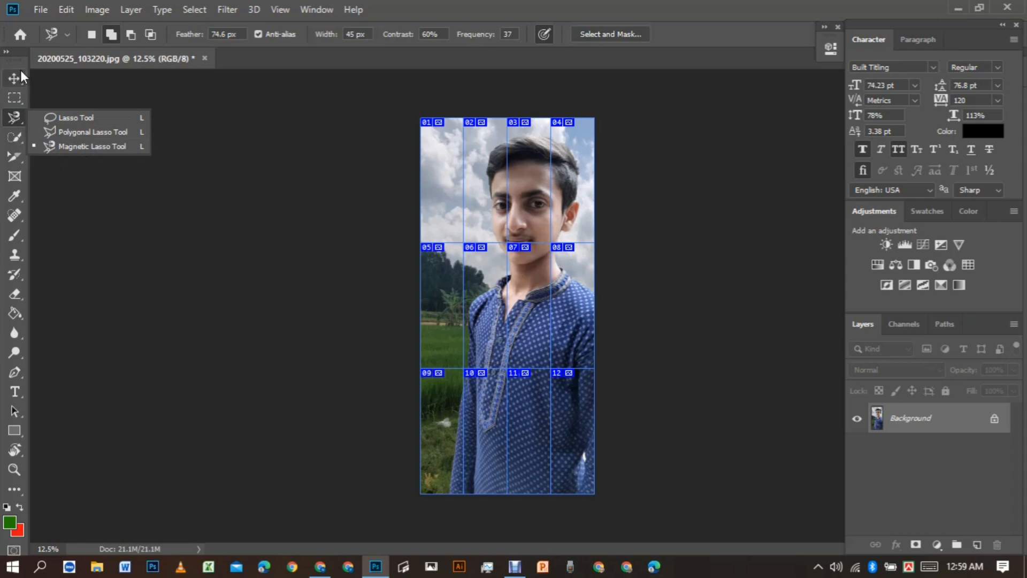
{"action": "left_click", "coordinate": [15, 137]}
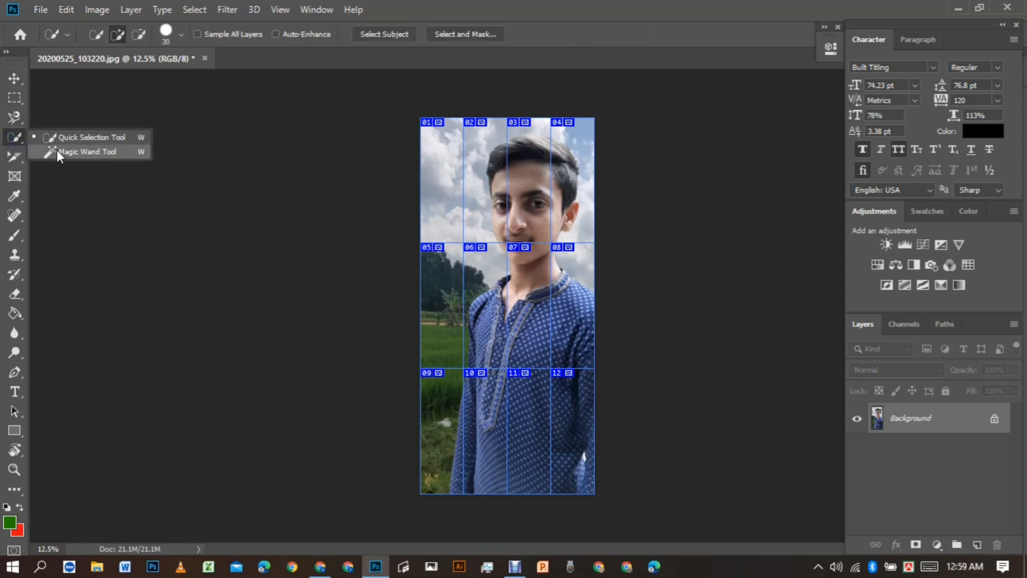
- Switch to the Move Tool and undo the slice division on the photo
{"action": "left_click", "coordinate": [12, 158]}
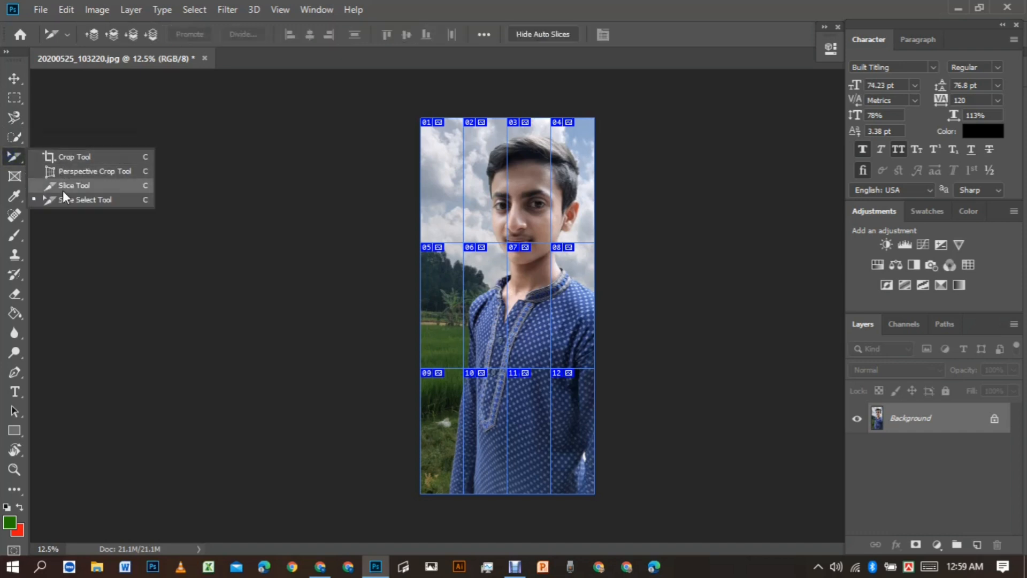
{"action": "left_click", "coordinate": [15, 79]}
{"action": "right_click", "coordinate": [14, 157]}
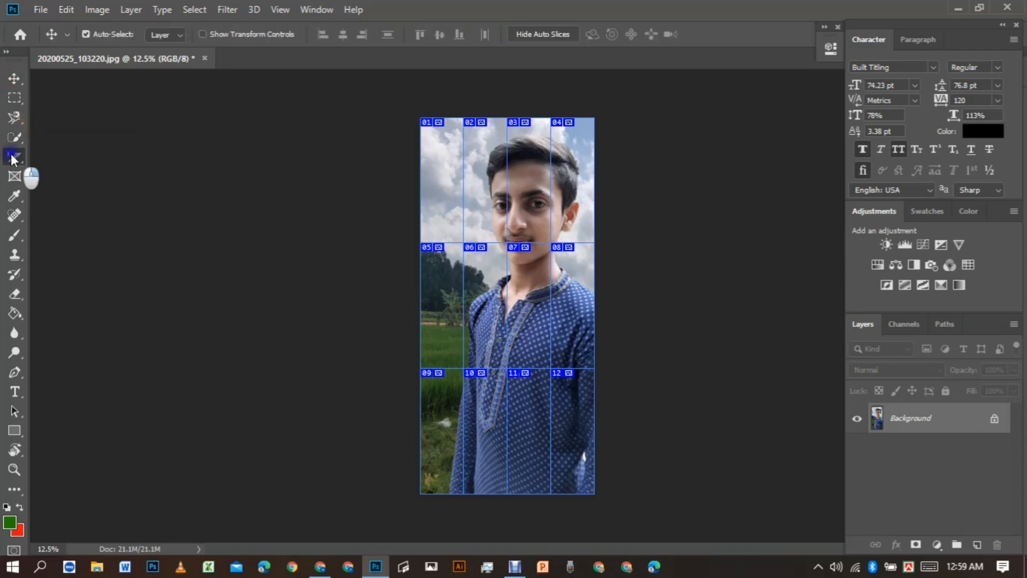
{"action": "left_click", "coordinate": [14, 79]}
{"action": "key", "text": "ctrl+z"}
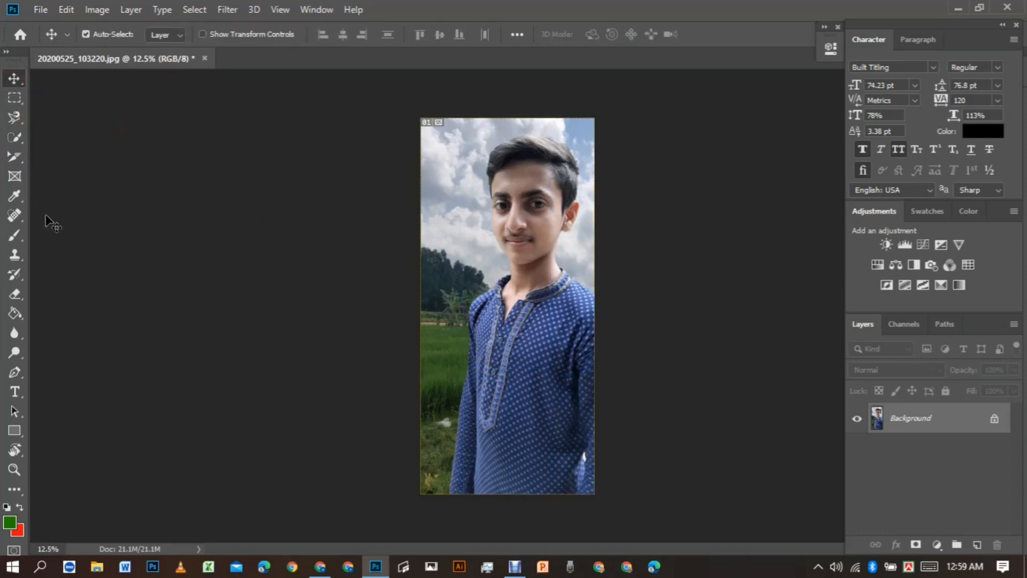
- Preview dividing the photo's slice into 3 down and 4 across with the Slice Select Tool, and cancel the division
{"action": "right_click", "coordinate": [14, 157]}
{"action": "left_click", "coordinate": [80, 201]}
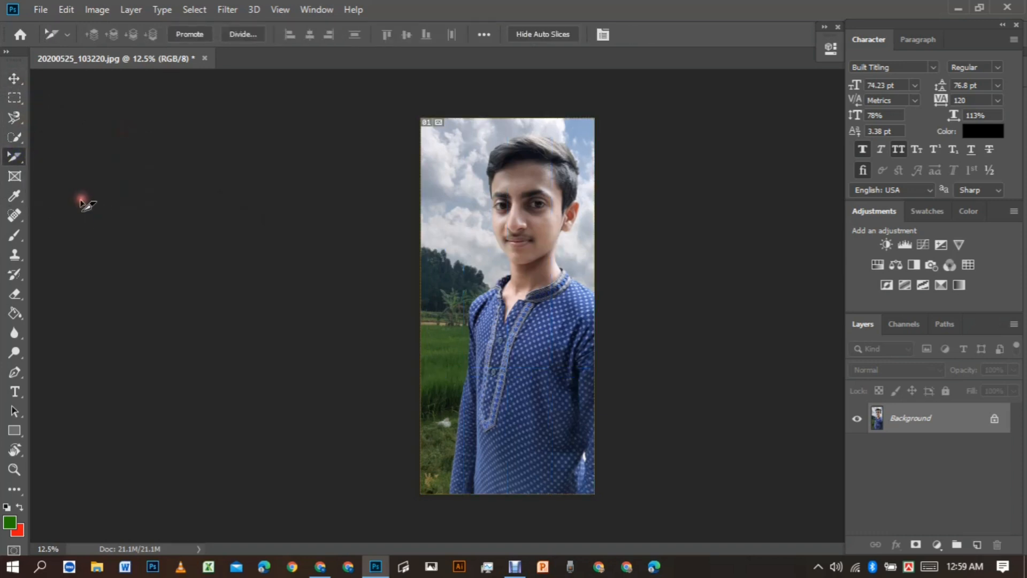
{"action": "right_click", "coordinate": [480, 210]}
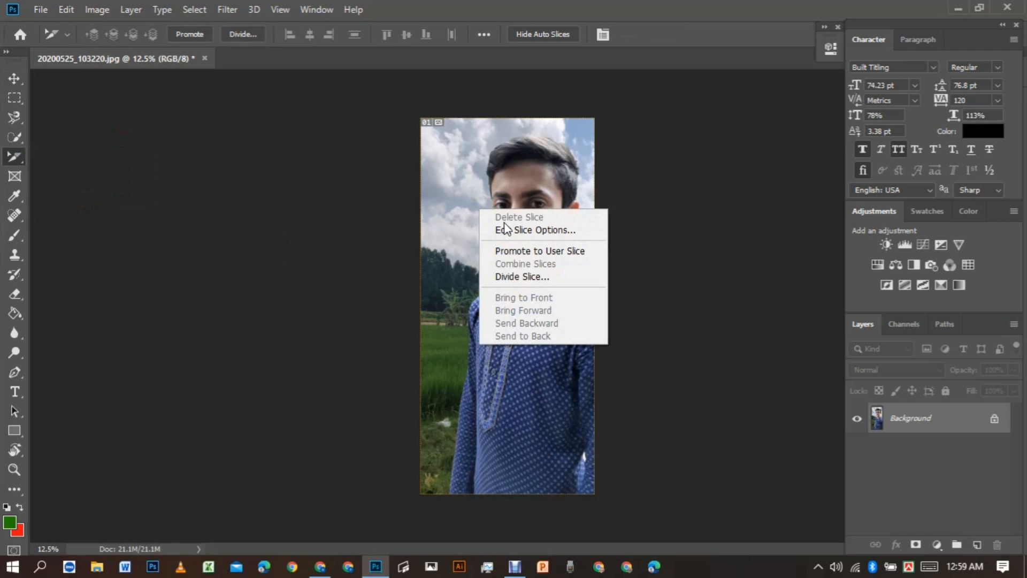
{"action": "left_click", "coordinate": [551, 278]}
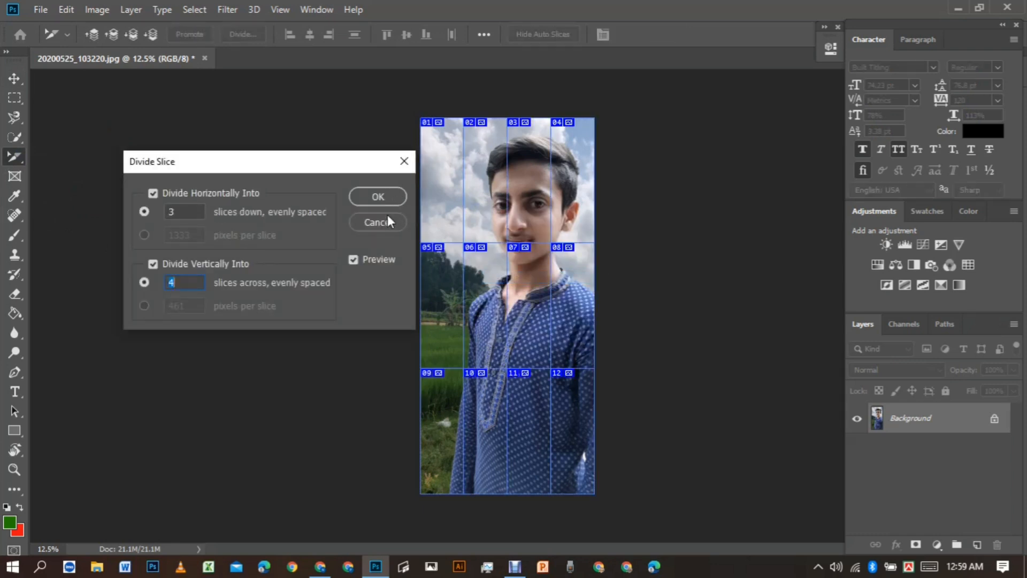
{"action": "left_click", "coordinate": [389, 222]}
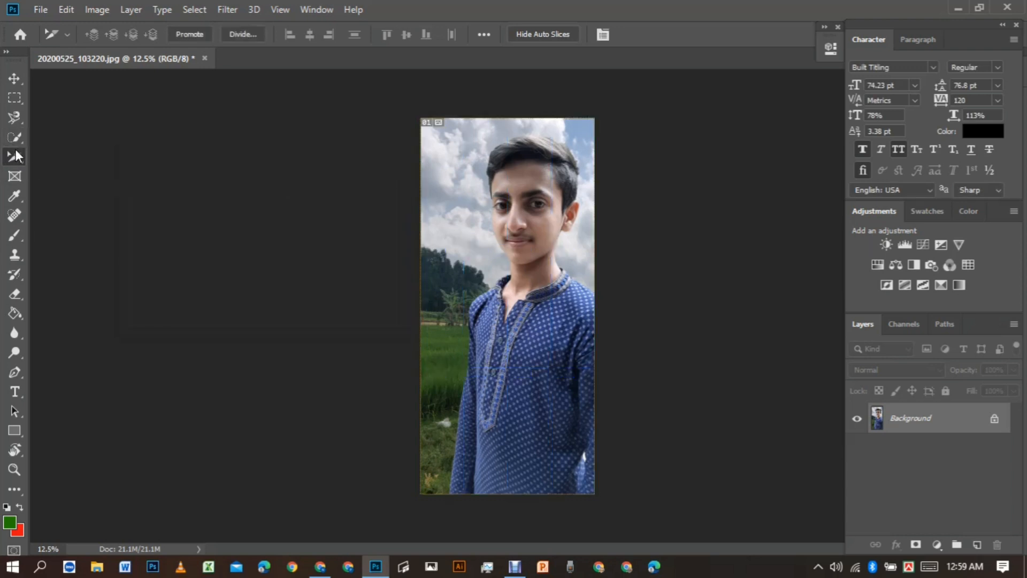
- Open the Slice Options of the whole-photo slice, review the slice type and URL settings, and close them without changes
{"action": "right_click", "coordinate": [16, 157]}
{"action": "left_click", "coordinate": [88, 202]}
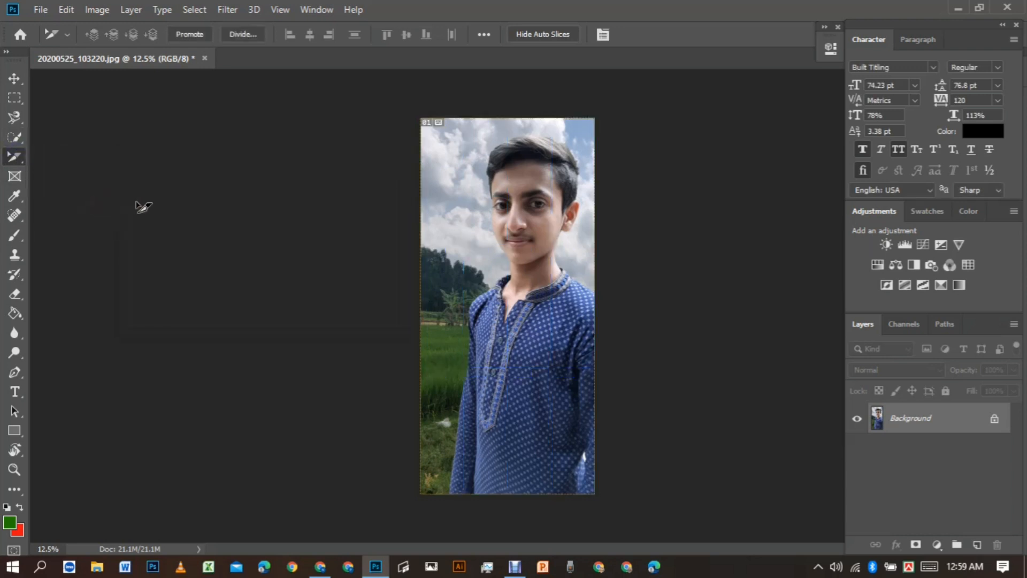
{"action": "double_click", "coordinate": [457, 214]}
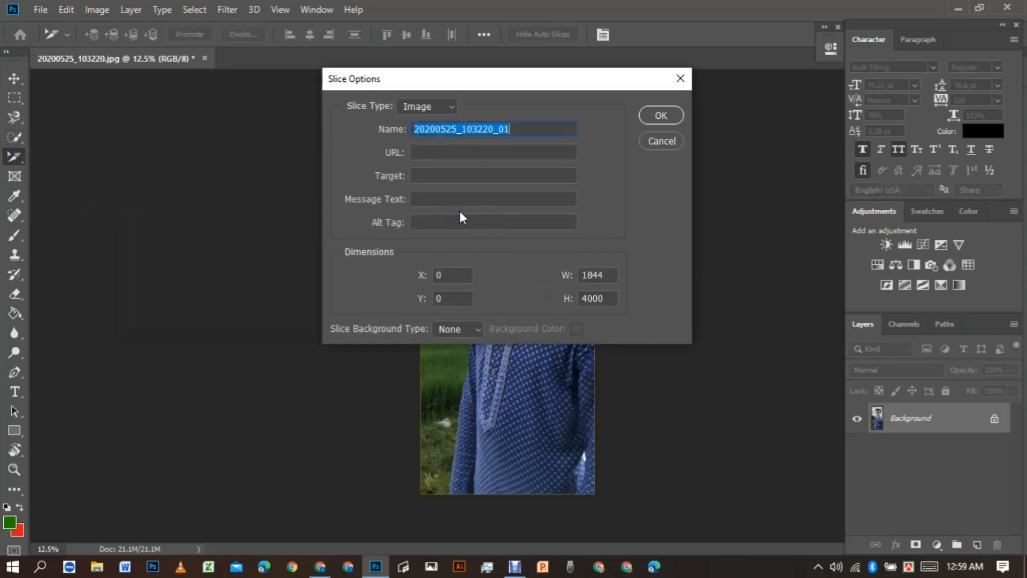
{"action": "left_click", "coordinate": [442, 107]}
{"action": "left_click", "coordinate": [442, 107]}
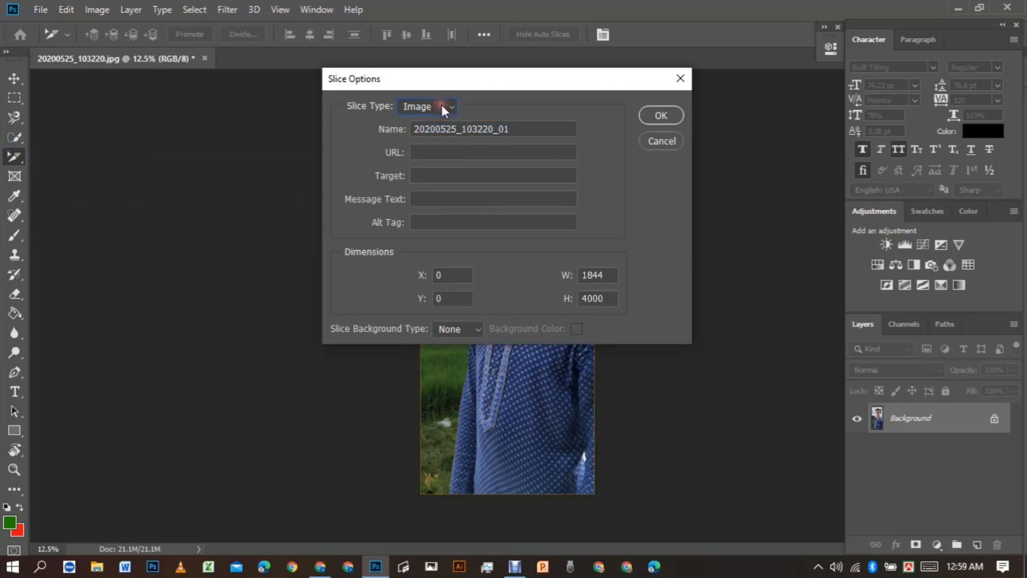
{"action": "left_click", "coordinate": [434, 154]}
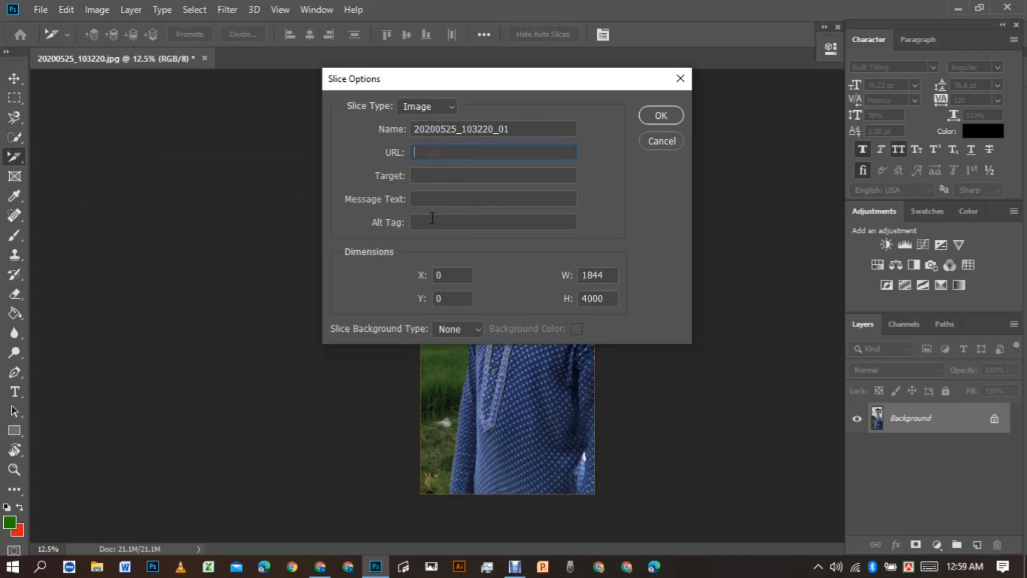
{"action": "left_click", "coordinate": [680, 79]}
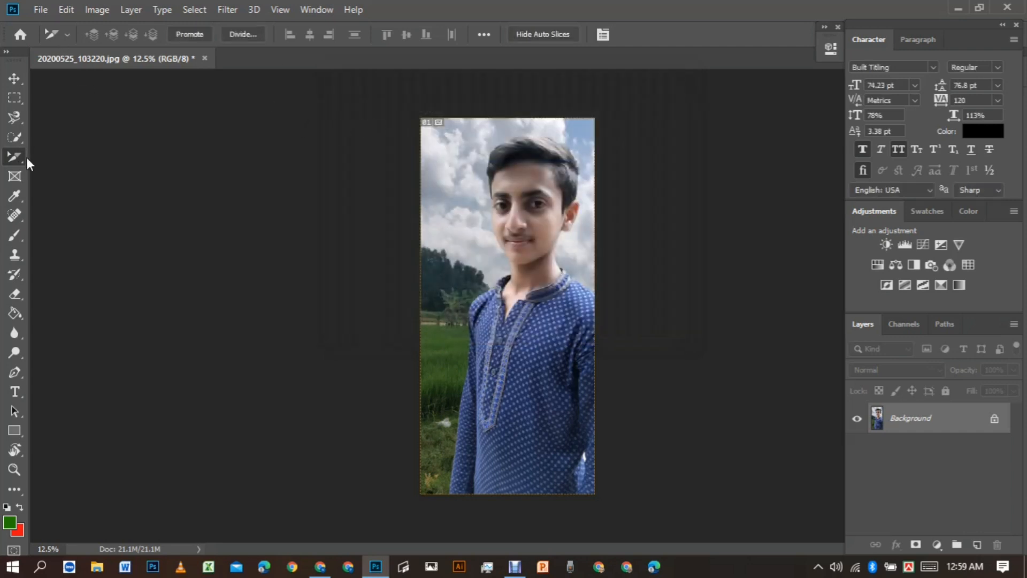
- Review the tools grouped with the Slice Select, Magnetic Lasso and Quick Selection tools once more
{"action": "right_click", "coordinate": [14, 159]}
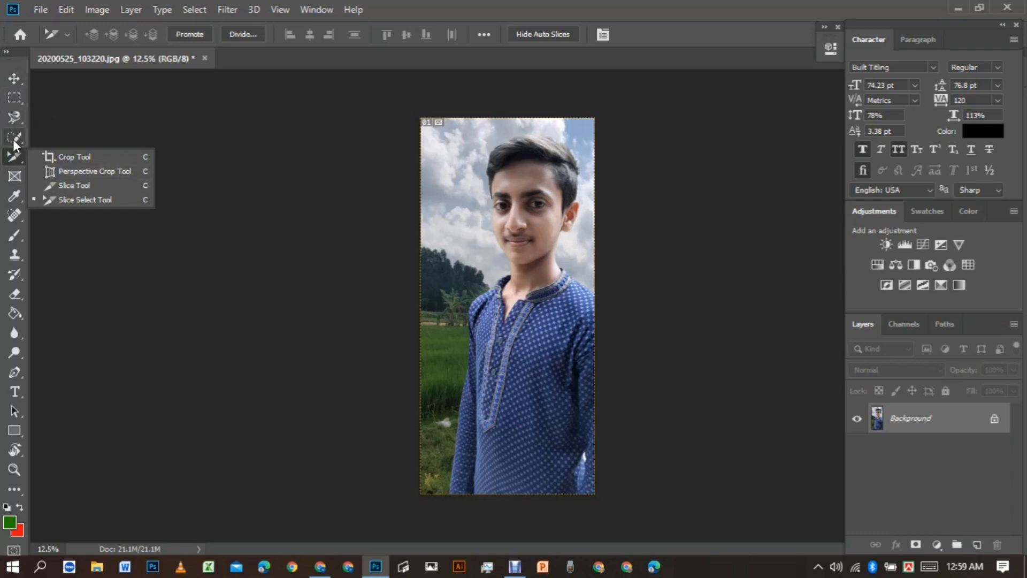
{"action": "left_click", "coordinate": [20, 113]}
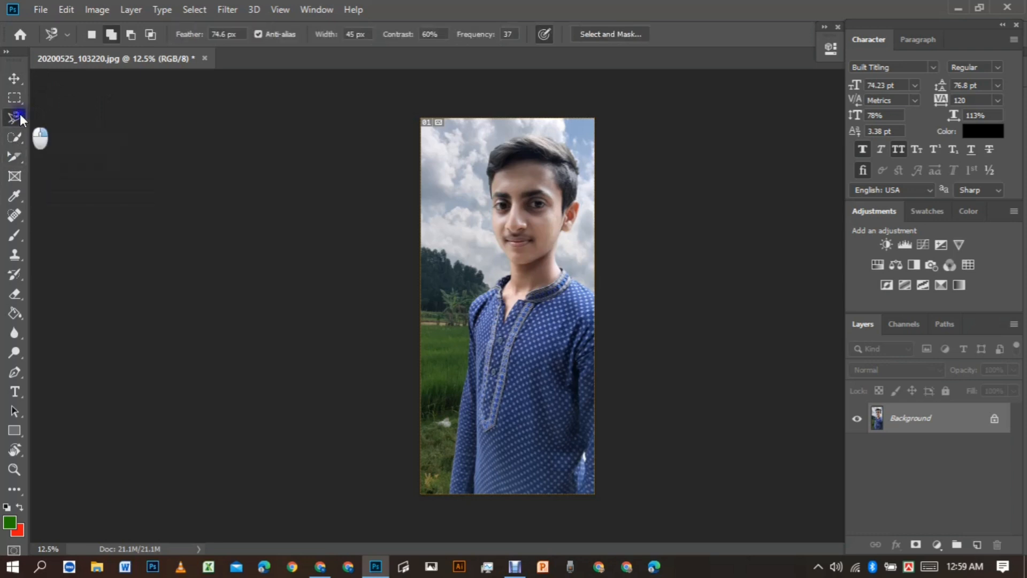
{"action": "right_click", "coordinate": [21, 113]}
{"action": "left_click", "coordinate": [14, 137]}
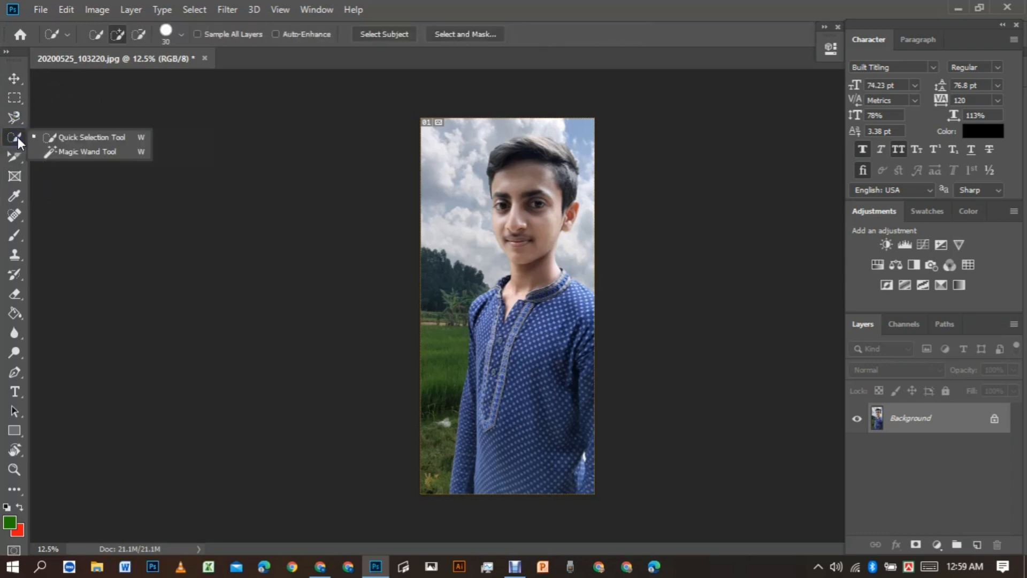
{"action": "left_click", "coordinate": [14, 157]}
{"action": "right_click", "coordinate": [15, 157]}
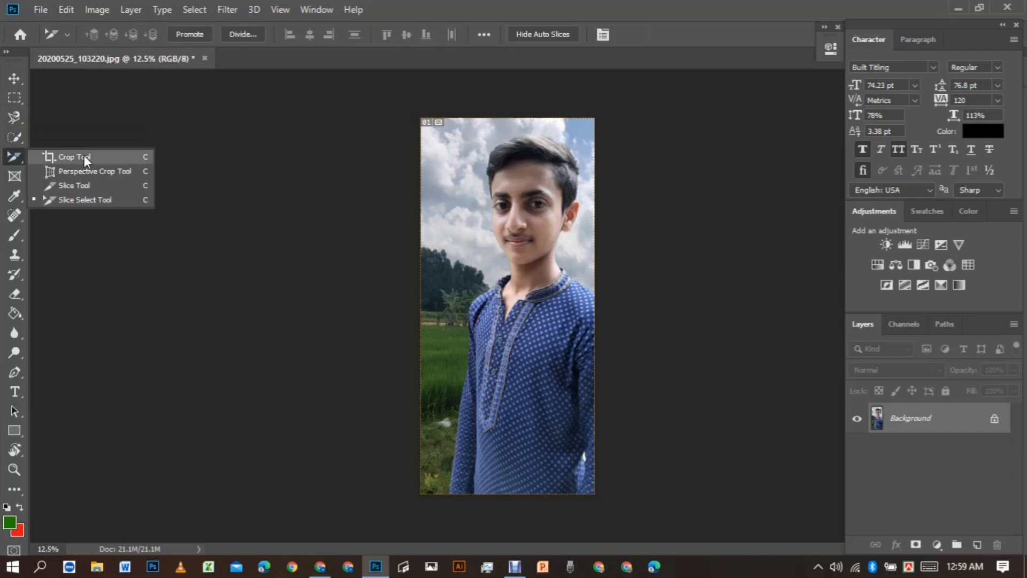
- Activate the Move Tool and close the photo 20200525_103220.jpg without saving changes
{"action": "left_click", "coordinate": [15, 79]}
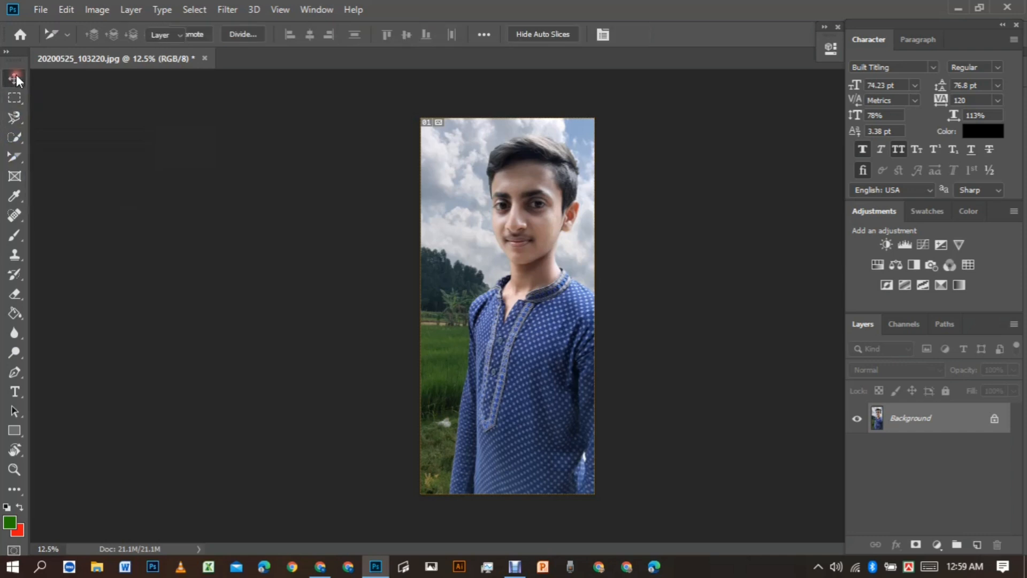
{"action": "left_click", "coordinate": [205, 58]}
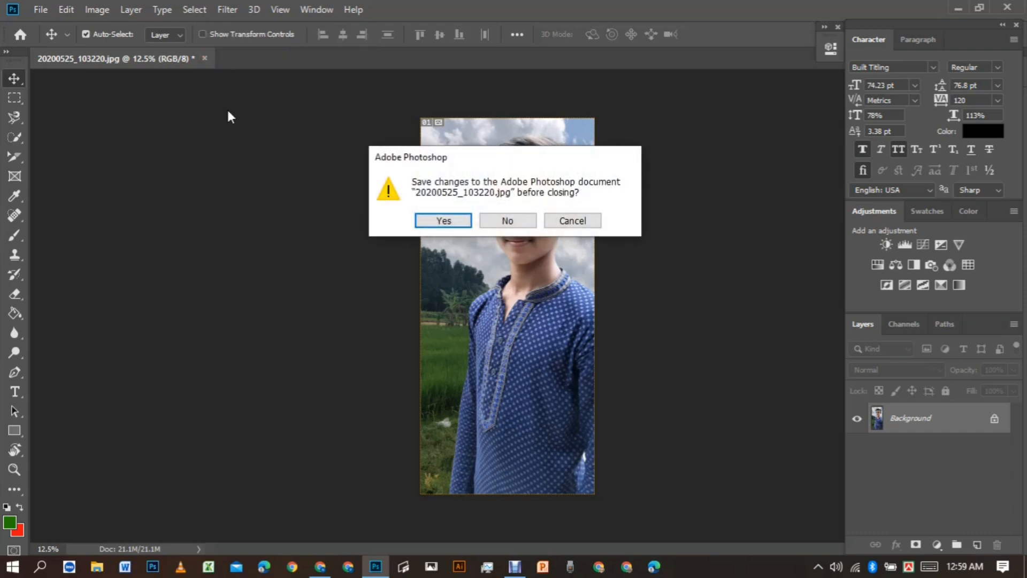
{"action": "left_click", "coordinate": [521, 222]}
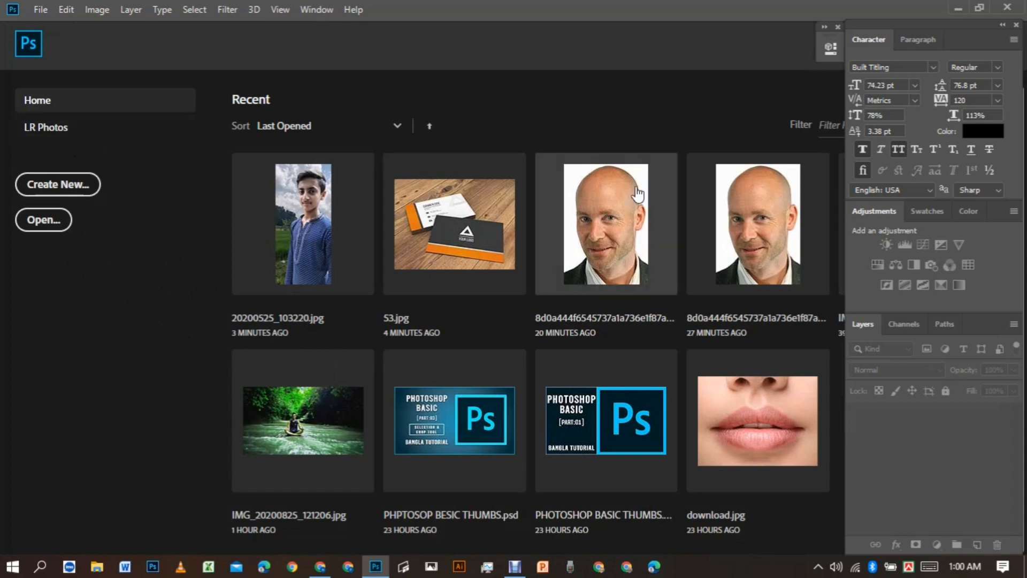
- Minimize the Photoshop window to return to the desktop
{"action": "left_click", "coordinate": [959, 8]}
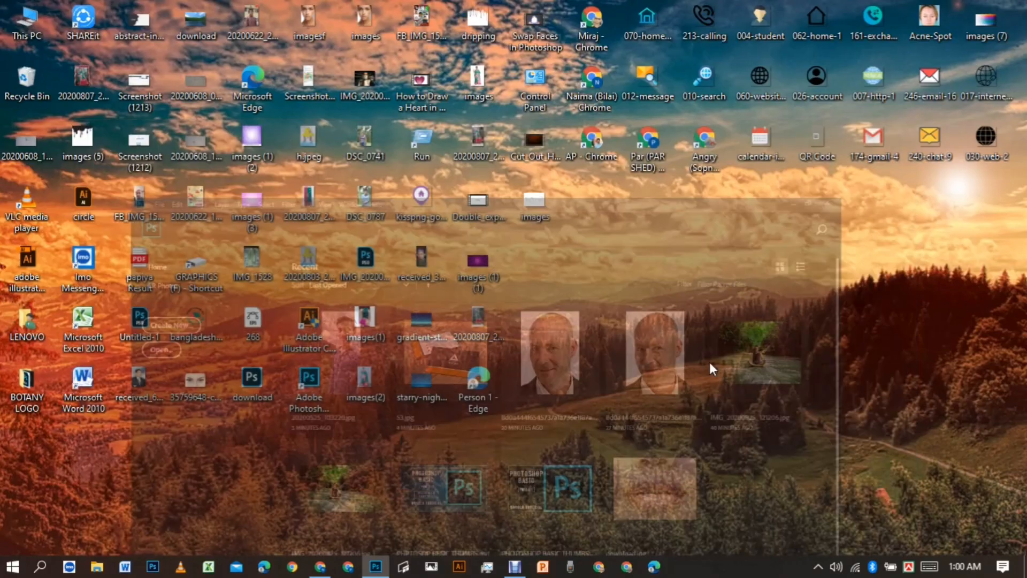
{"action": "mouse_move", "coordinate": [383, 572]}
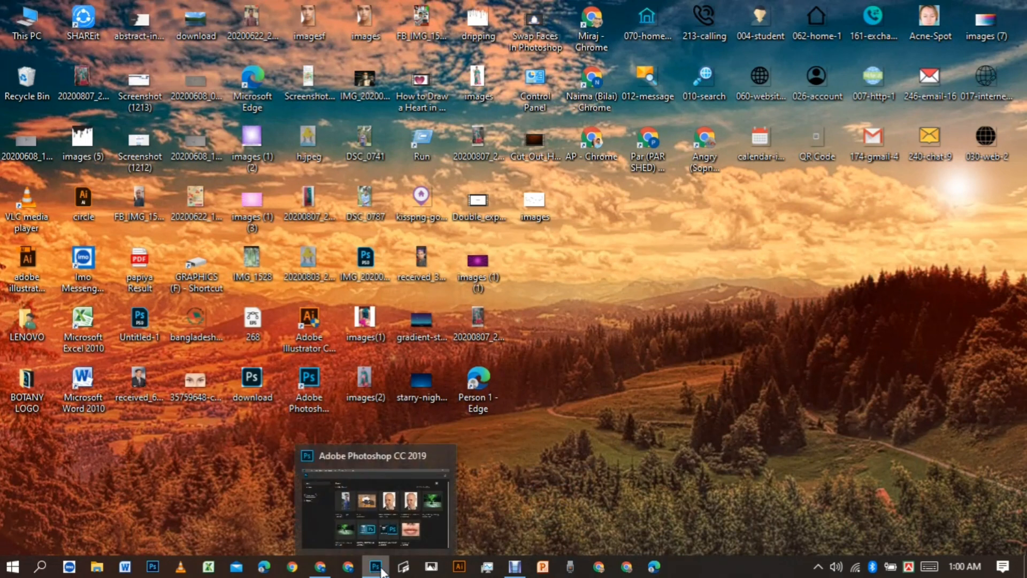
{"action": "left_click", "coordinate": [523, 574]}
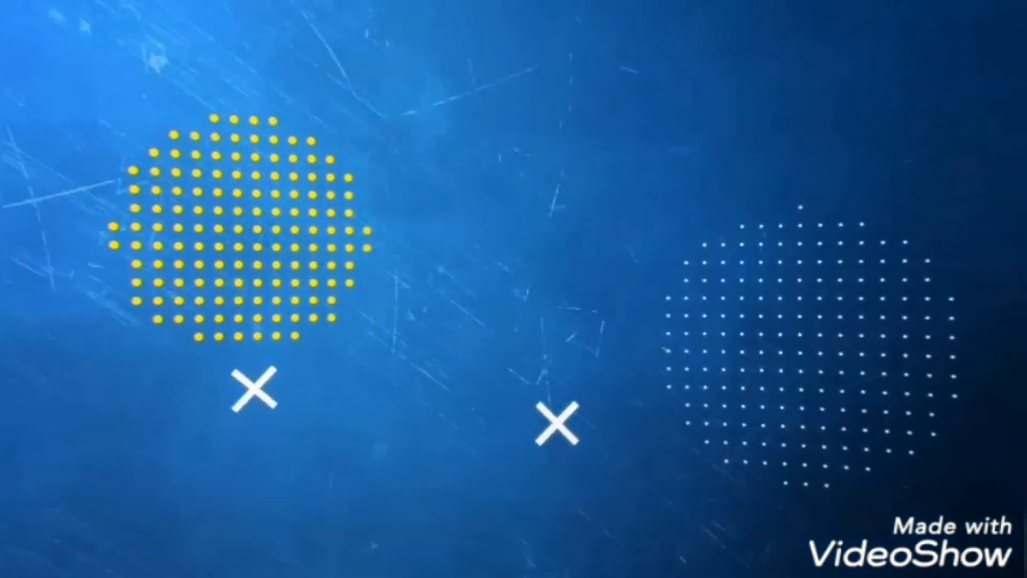